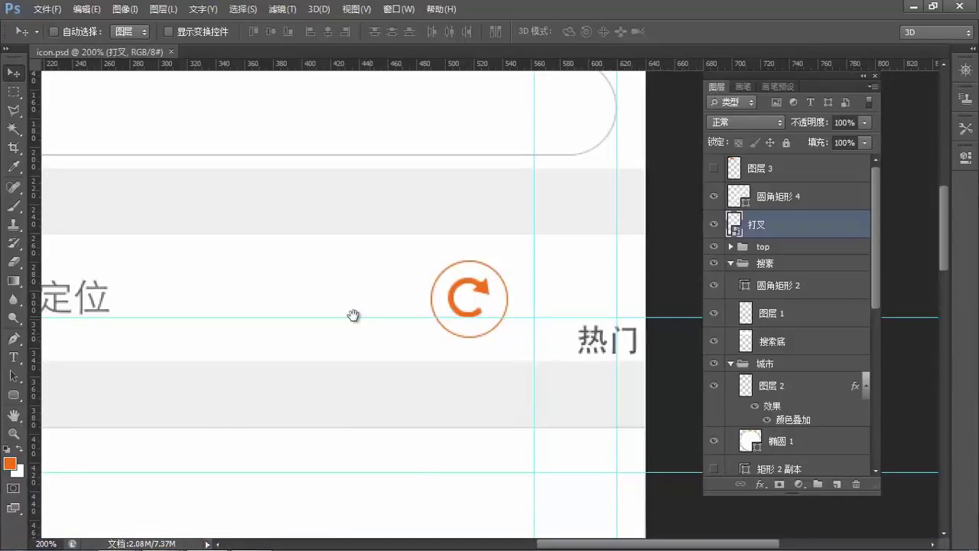
Examine the circular orange refresh icon beside the GPS定位 label up close
{"action": "left_click_drag", "start_coordinate": [405, 321], "coordinate": [518, 328]}
{"action": "left_click_drag", "start_coordinate": [459, 332], "coordinate": [374, 344]}
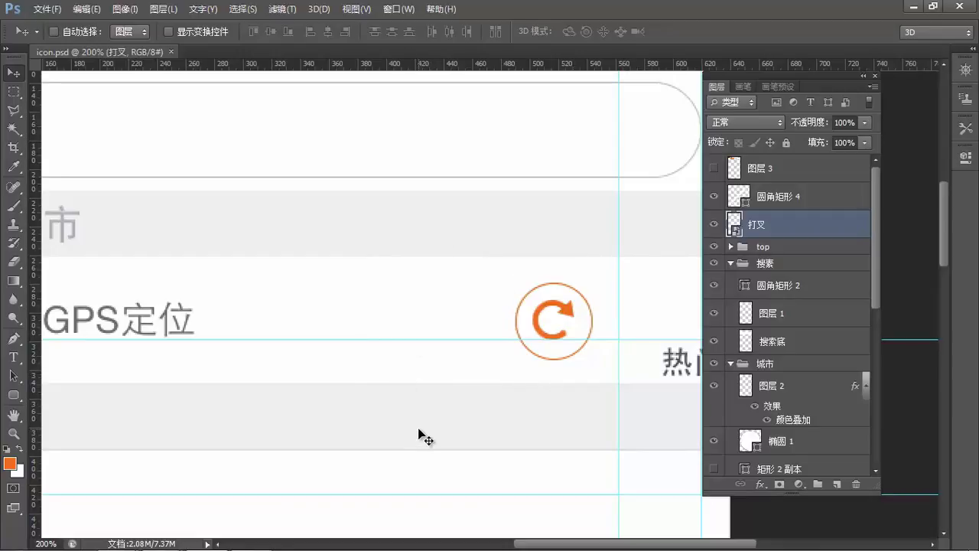
{"action": "scroll", "coordinate": [518, 367], "scroll_direction": "right", "scroll_amount": 1}
{"action": "scroll", "coordinate": [443, 325], "scroll_direction": "down", "scroll_amount": 1}
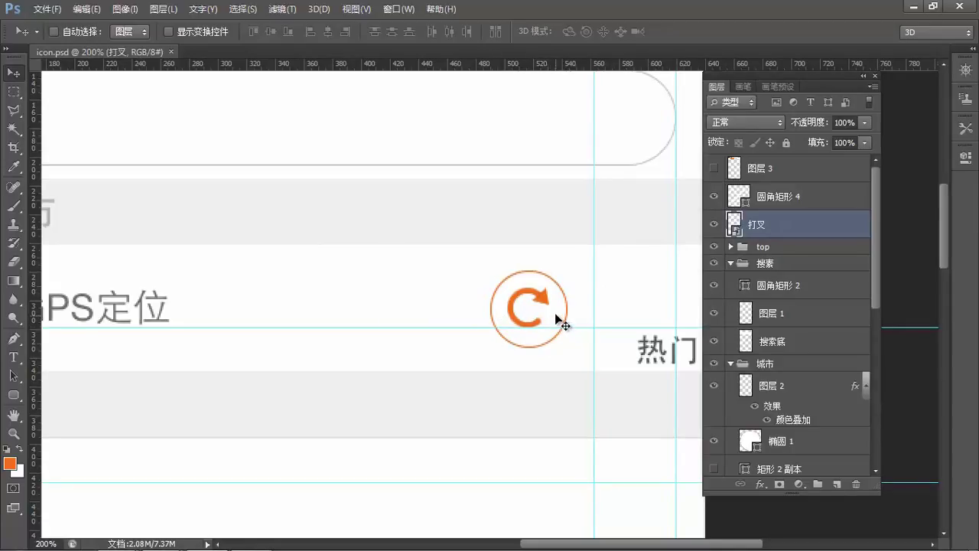
{"action": "scroll", "coordinate": [507, 313], "scroll_direction": "up", "scroll_amount": 1}
{"action": "left_click_drag", "start_coordinate": [467, 342], "coordinate": [474, 342]}
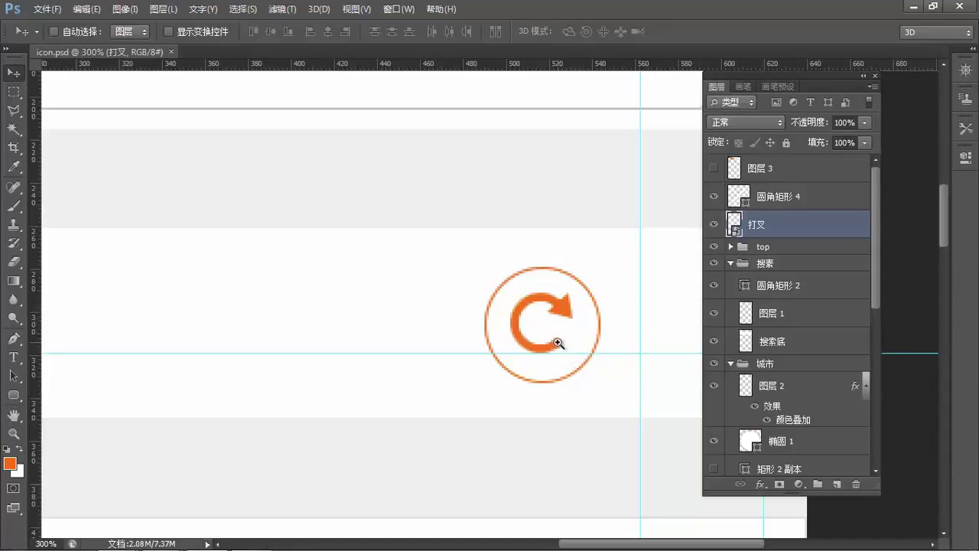
{"action": "scroll", "coordinate": [558, 344], "scroll_direction": "up", "scroll_amount": 2}
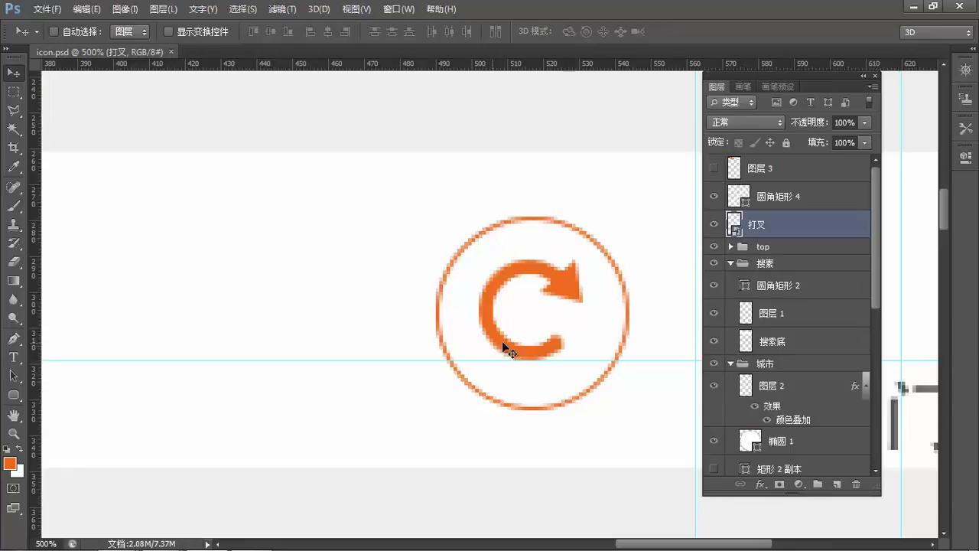
{"action": "key", "text": "ctrl+minus"}
{"action": "left_click_drag", "start_coordinate": [539, 355], "coordinate": [499, 345]}
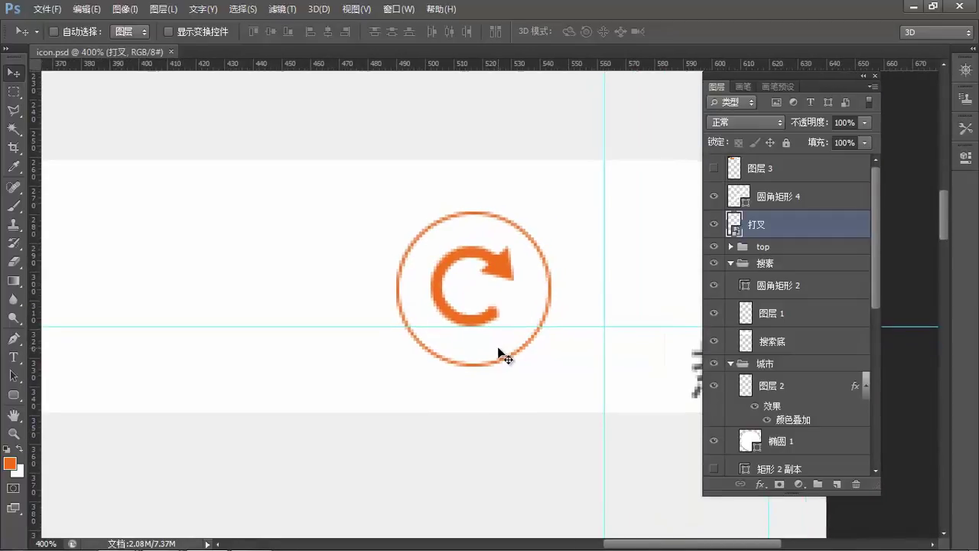
Move the horizontal guide up close to the refresh icon's vertical centre
{"action": "key", "text": "ctrl+minus"}
{"action": "left_click_drag", "start_coordinate": [454, 338], "coordinate": [409, 337]}
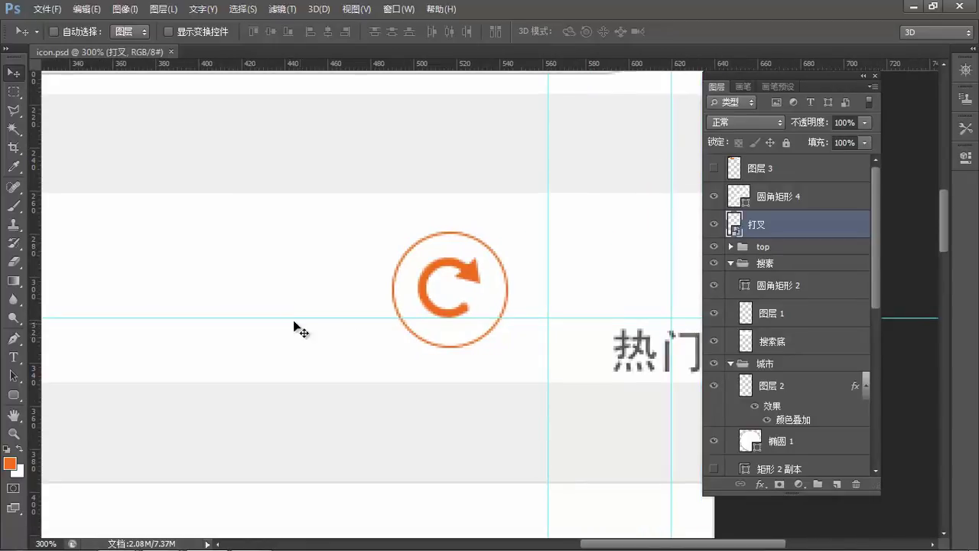
{"action": "left_click_drag", "start_coordinate": [289, 319], "coordinate": [364, 333]}
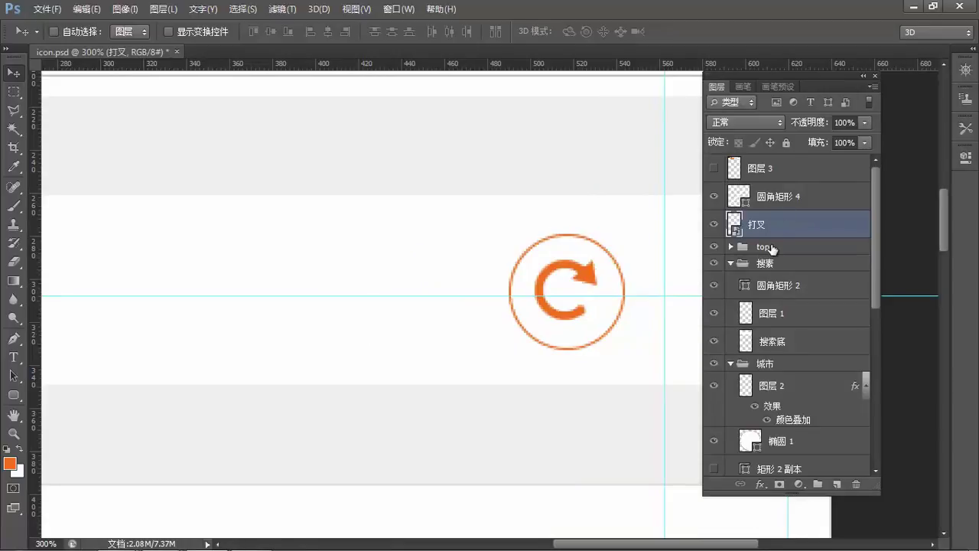
Create a new layer group above the 打叉 layer and name it 刷新
{"action": "left_click", "coordinate": [818, 483]}
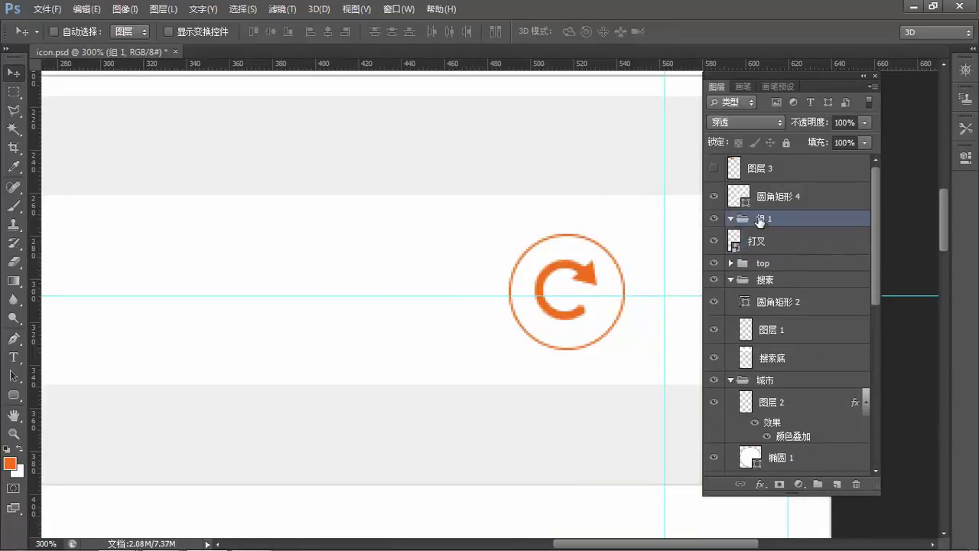
{"action": "double_click", "coordinate": [759, 220]}
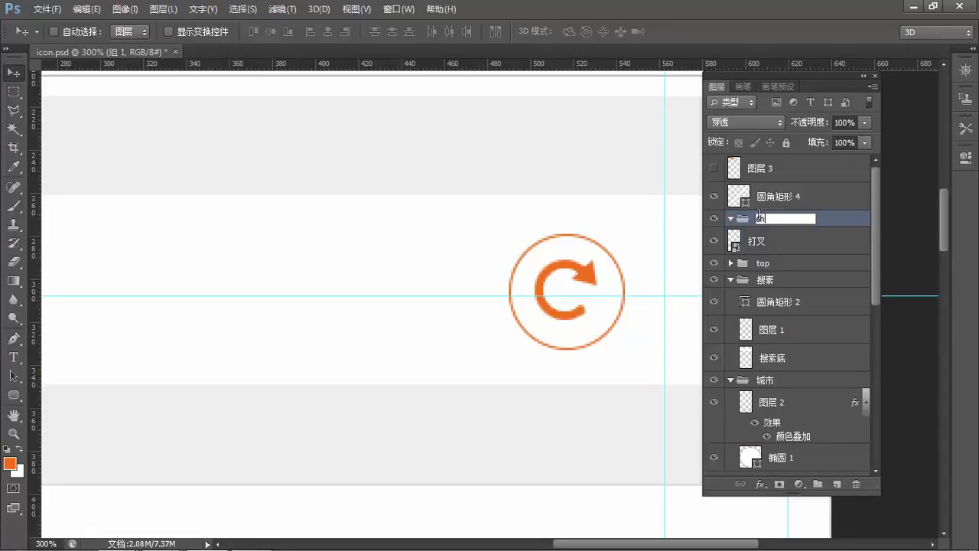
{"action": "type", "text": "刷新、"}
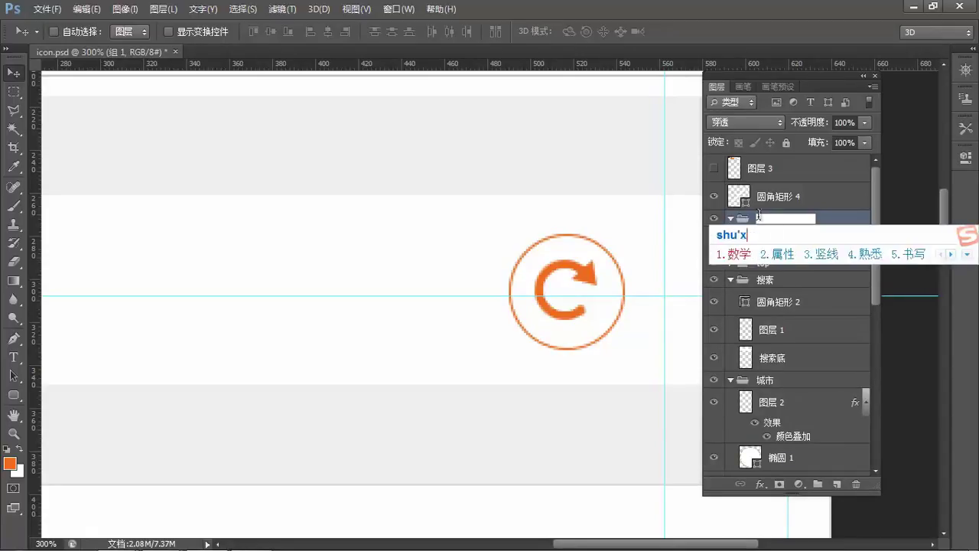
{"action": "key", "text": "Return"}
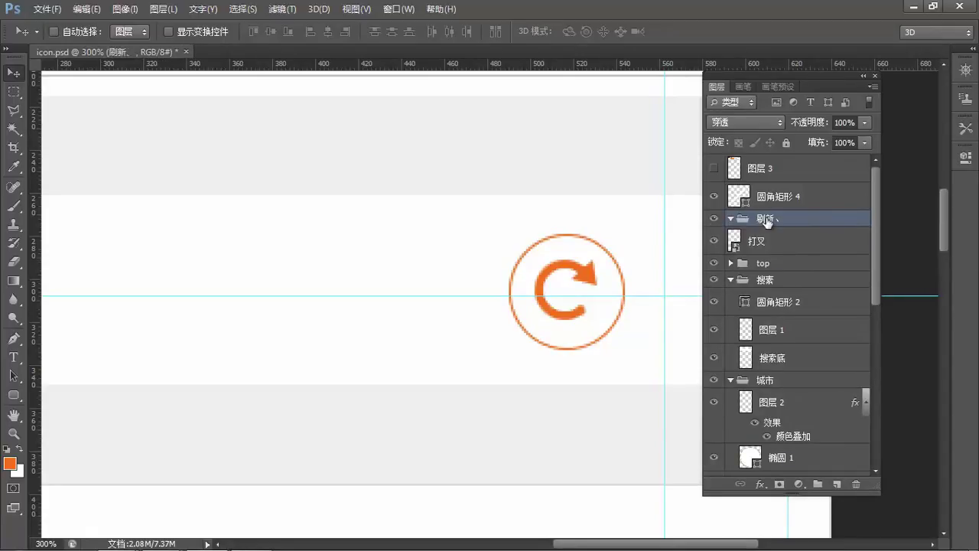
{"action": "double_click", "coordinate": [776, 221]}
{"action": "key", "text": "BackSpace"}
{"action": "key", "text": "Return"}
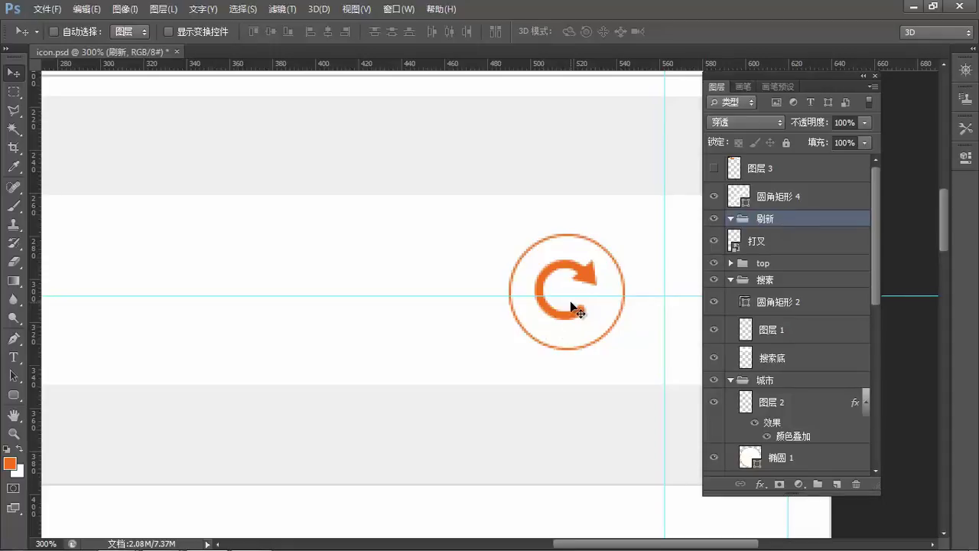
Draw a 66 × 66 px circle beside the refresh icon with the Rounded Rectangle tool, with a 1 pt stroke and no fill
{"action": "key", "text": "u"}
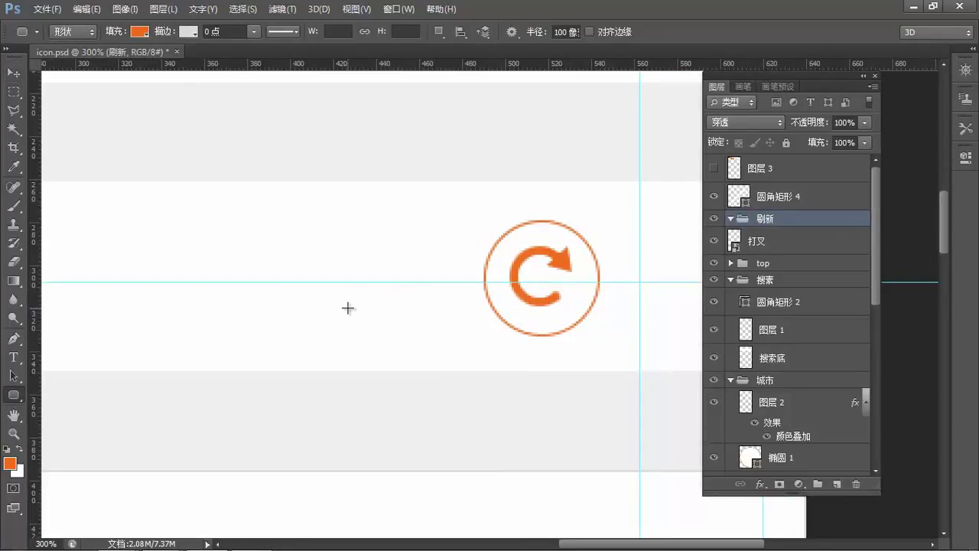
{"action": "left_click_drag", "start_coordinate": [260, 217], "coordinate": [406, 356]}
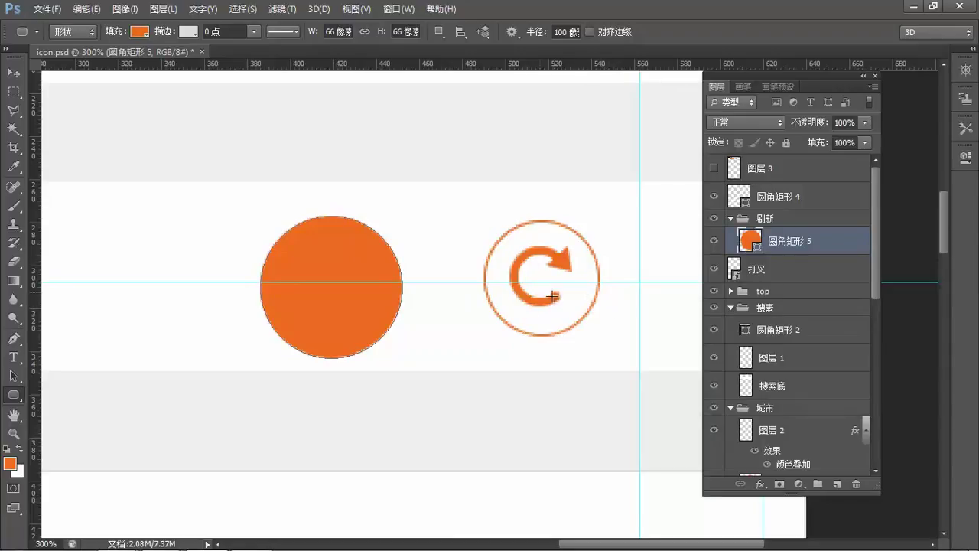
{"action": "left_click", "coordinate": [226, 32]}
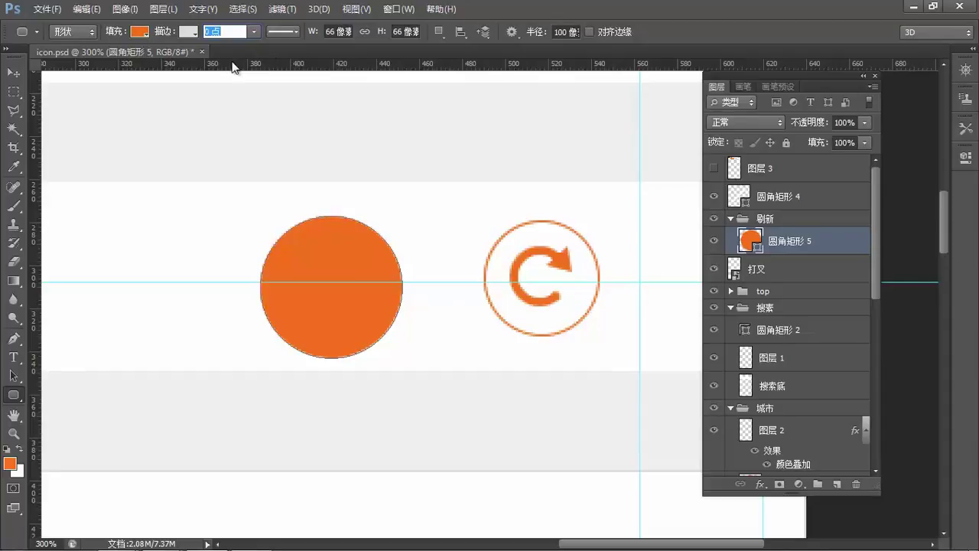
{"action": "key", "text": "Return"}
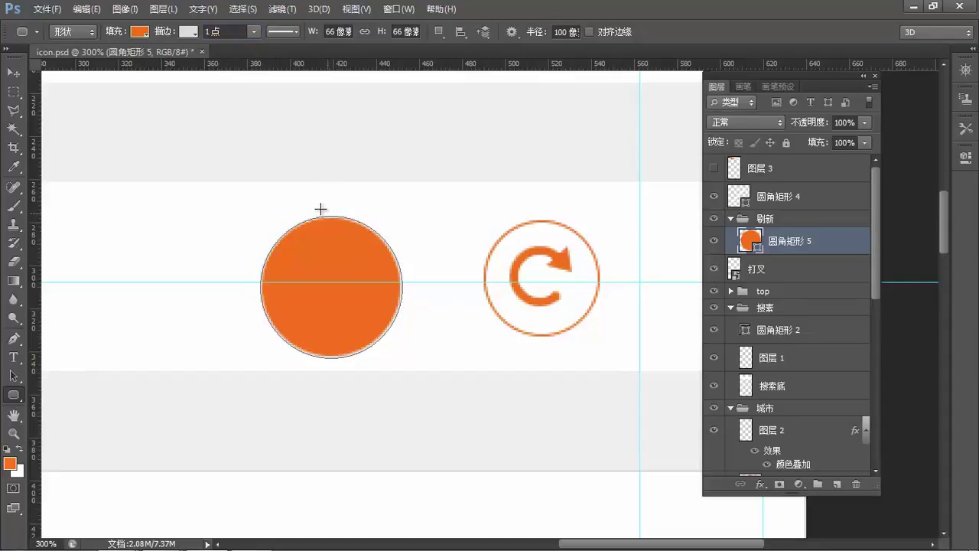
{"action": "left_click", "coordinate": [137, 31]}
{"action": "left_click", "coordinate": [80, 59]}
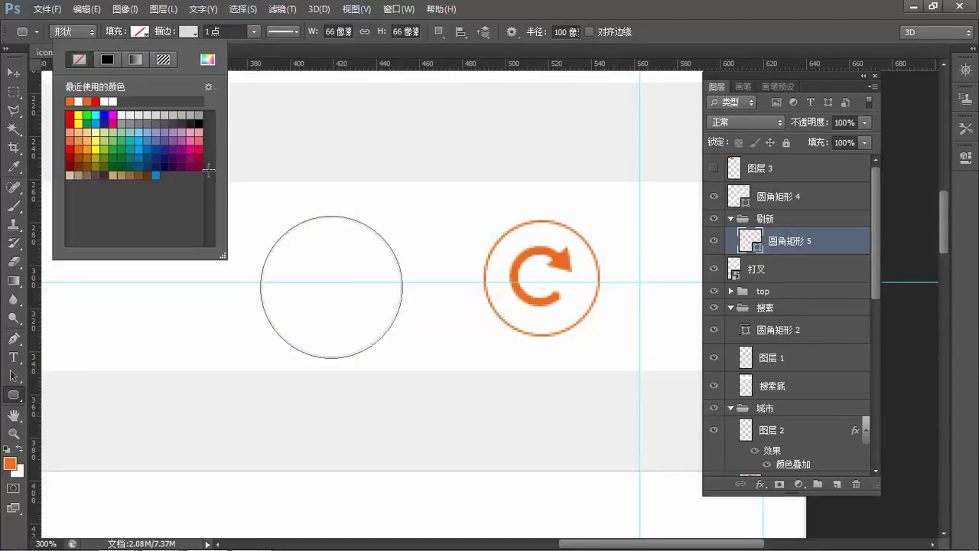
{"action": "left_click", "coordinate": [345, 266]}
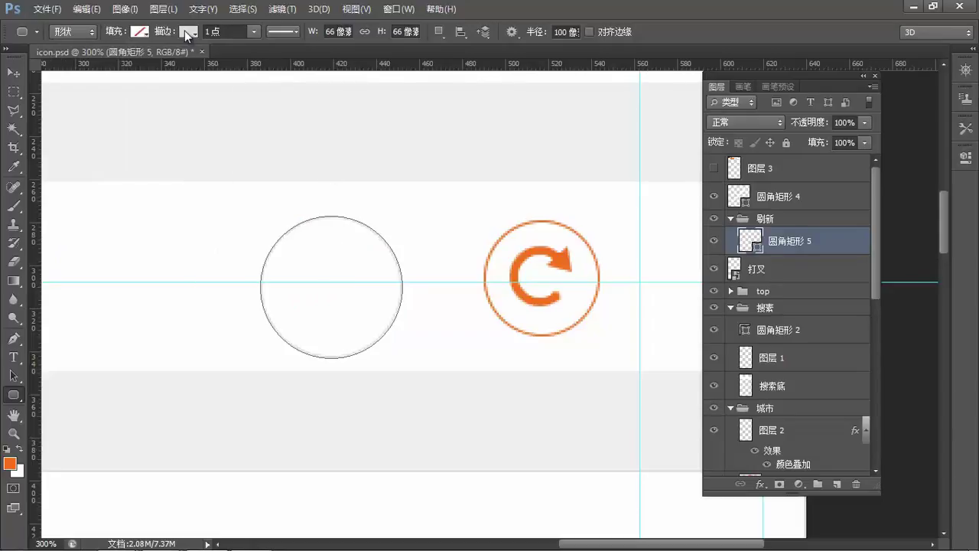
Set the circle's stroke to orange eb6b20 sampled from the refresh icon and centre the circle on the horizontal guide
{"action": "left_click", "coordinate": [186, 32]}
{"action": "left_click", "coordinate": [256, 59]}
{"action": "left_click", "coordinate": [562, 255]}
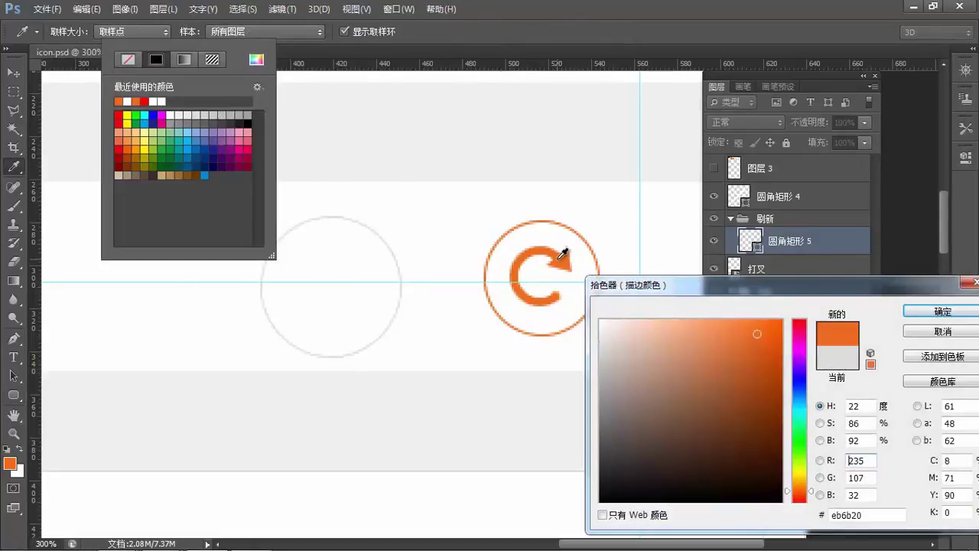
{"action": "key", "text": "Return"}
{"action": "left_click", "coordinate": [13, 74]}
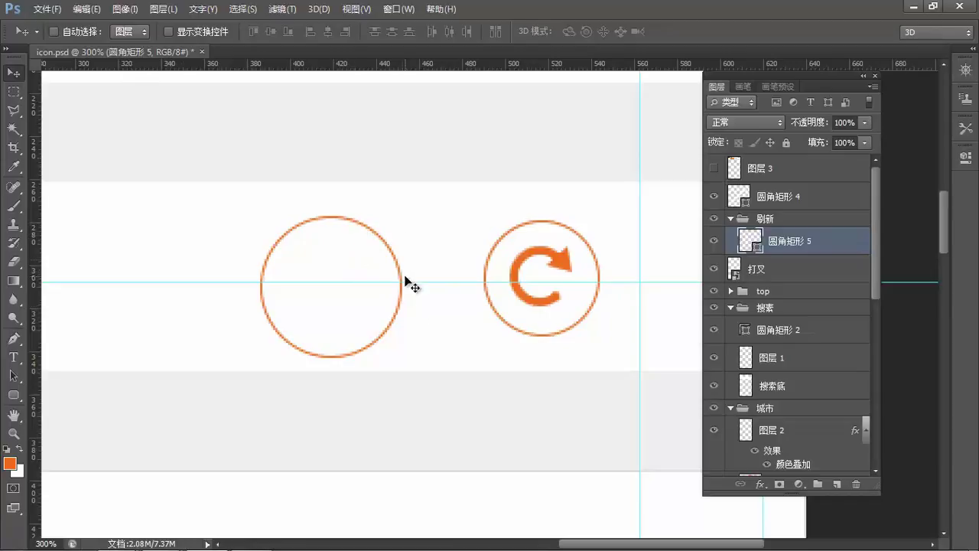
{"action": "left_click_drag", "start_coordinate": [392, 325], "coordinate": [378, 322]}
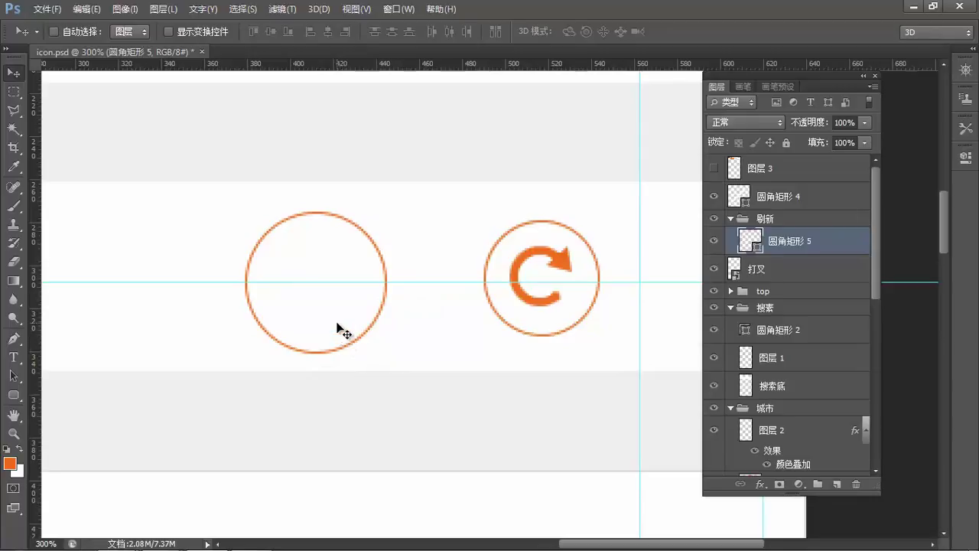
{"action": "key", "text": "u"}
{"action": "left_click_drag", "start_coordinate": [334, 298], "coordinate": [417, 375]}
{"action": "key", "text": "ctrl+z"}
{"action": "left_click_drag", "start_coordinate": [345, 301], "coordinate": [423, 359]}
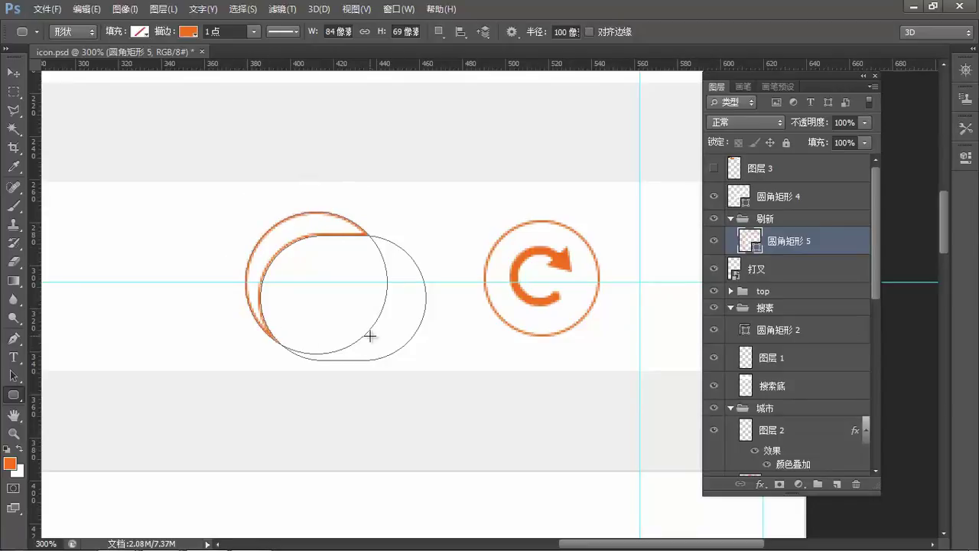
{"action": "key", "text": "ctrl+z"}
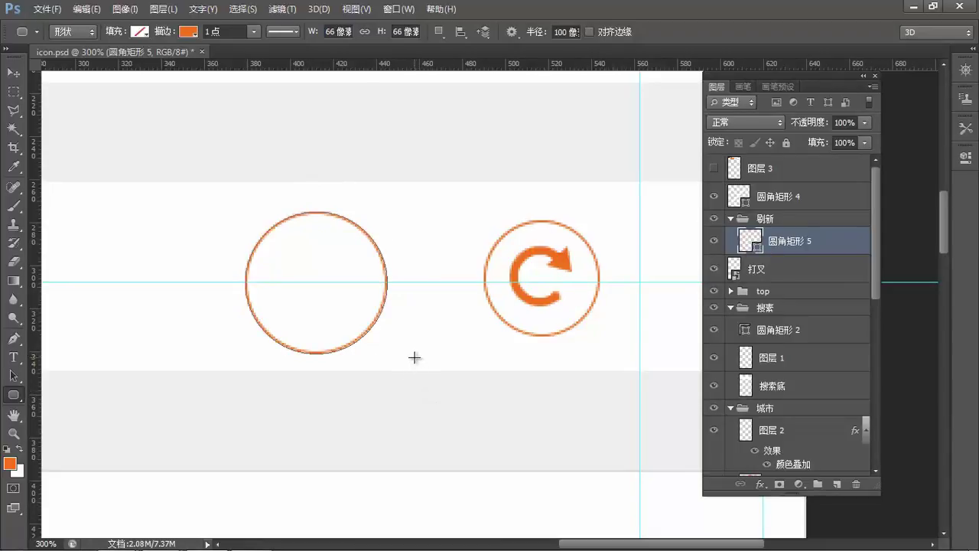
Draw a separate 45 × 45 px circle below the two outlined circles, with the recent orange as fill and a 0 pt stroke
{"action": "left_click_drag", "start_coordinate": [405, 345], "coordinate": [503, 445]}
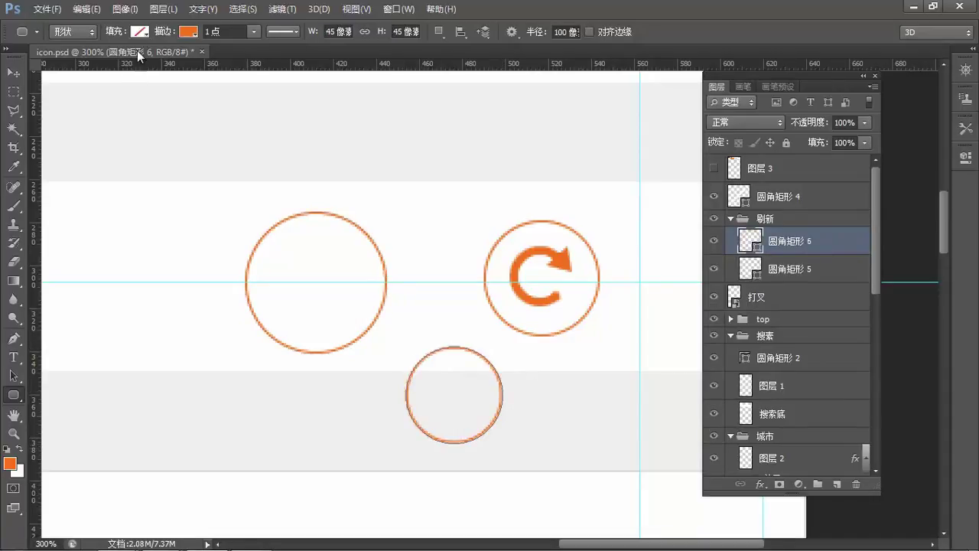
{"action": "left_click", "coordinate": [140, 33]}
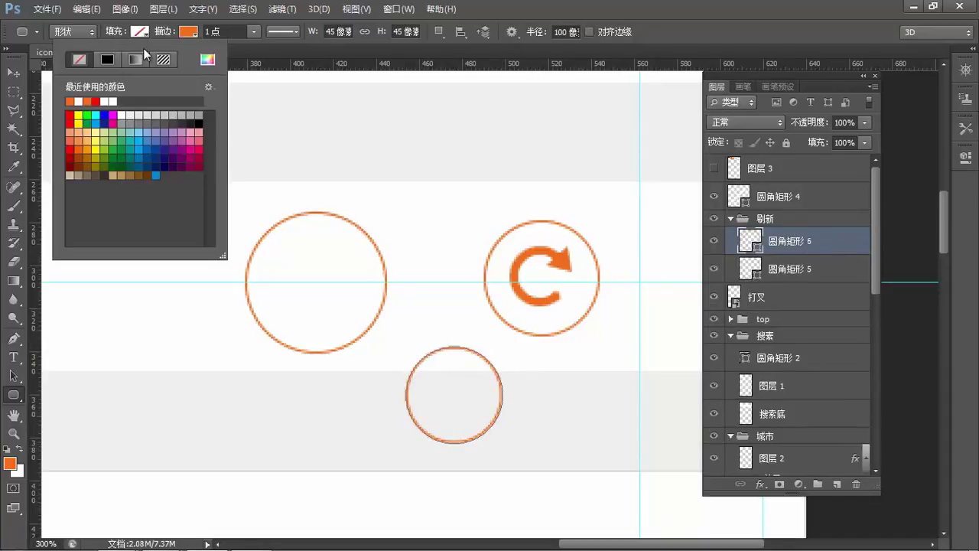
{"action": "left_click", "coordinate": [70, 101]}
{"action": "key", "text": "Return"}
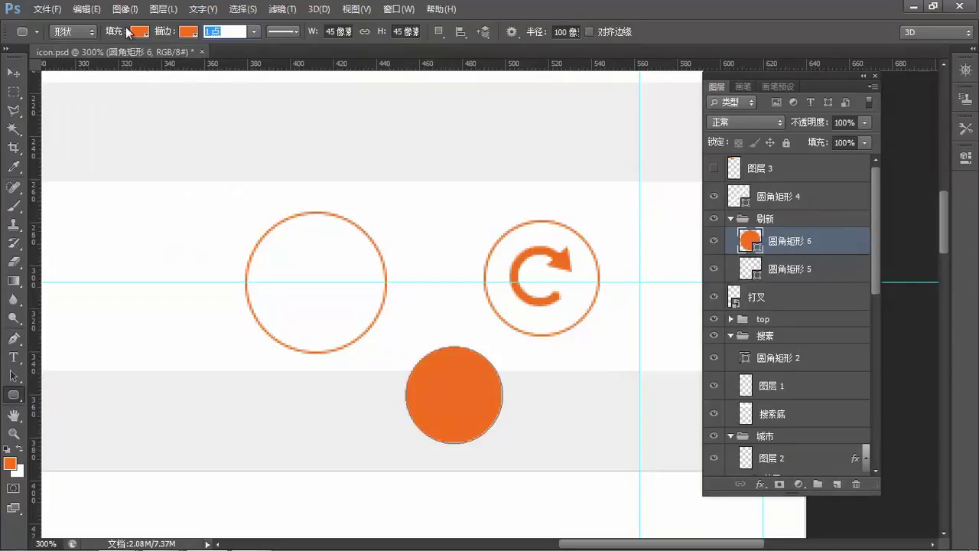
{"action": "type", "text": "0"}
{"action": "key", "text": "Return"}
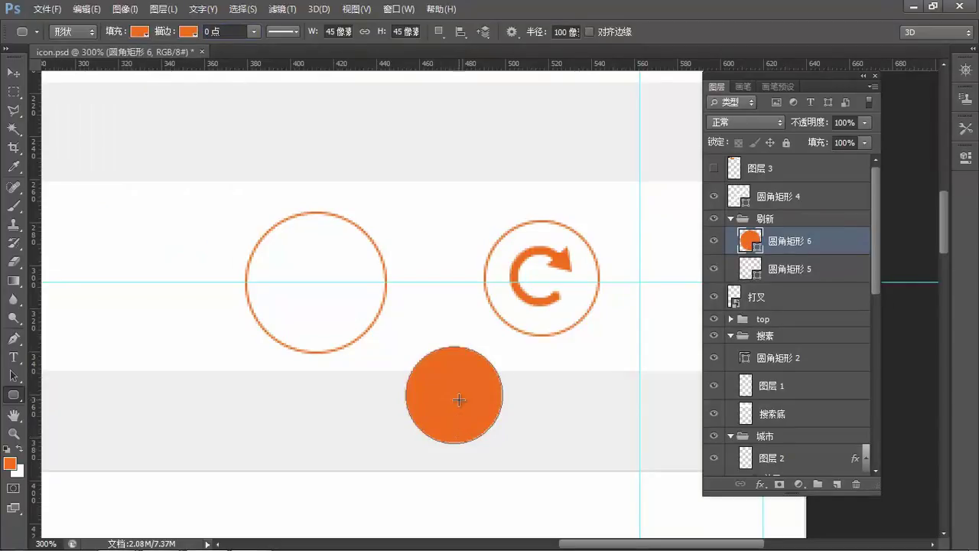
{"action": "scroll", "coordinate": [426, 388], "scroll_direction": "up", "scroll_amount": 1}
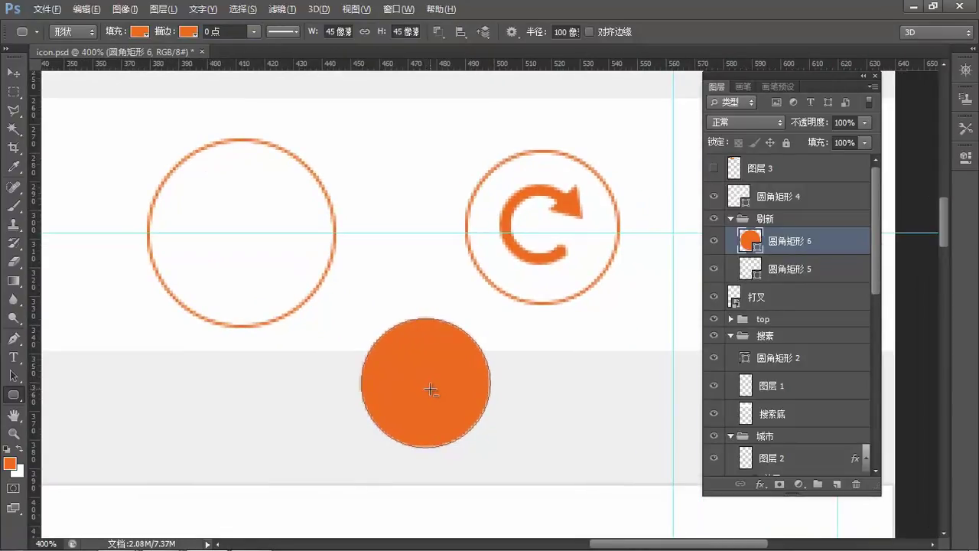
{"action": "left_click_drag", "start_coordinate": [430, 389], "coordinate": [400, 358]}
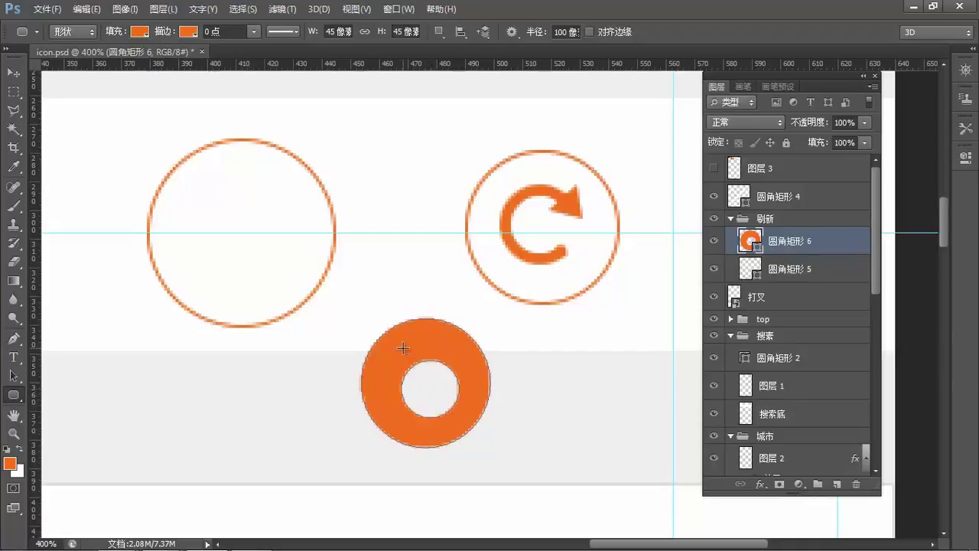
{"action": "key", "text": "ctrl+z"}
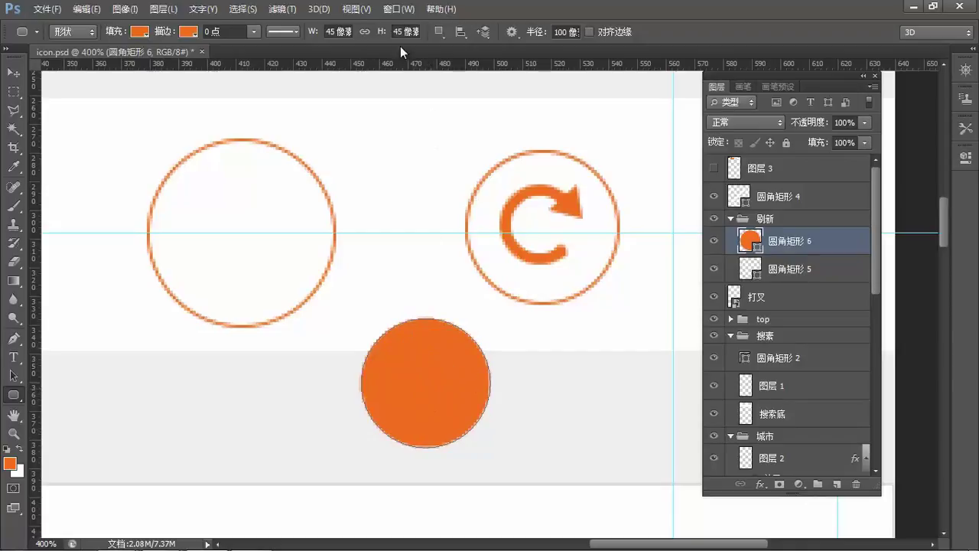
Subtract a circle about 40 px wide from the solid orange circle using the Ellipse tool and Subtract Front Shape, and centre the cutout
{"action": "left_click", "coordinate": [438, 31]}
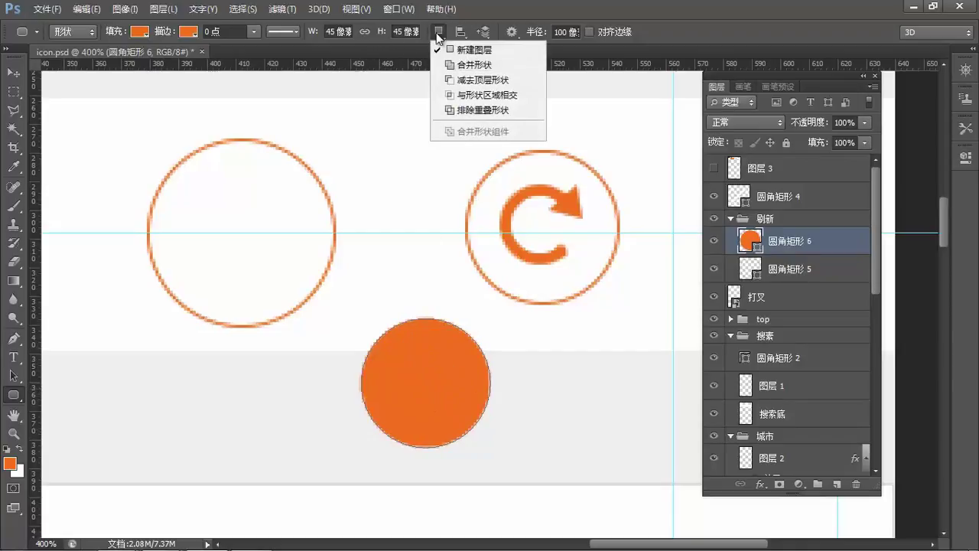
{"action": "left_click", "coordinate": [501, 80]}
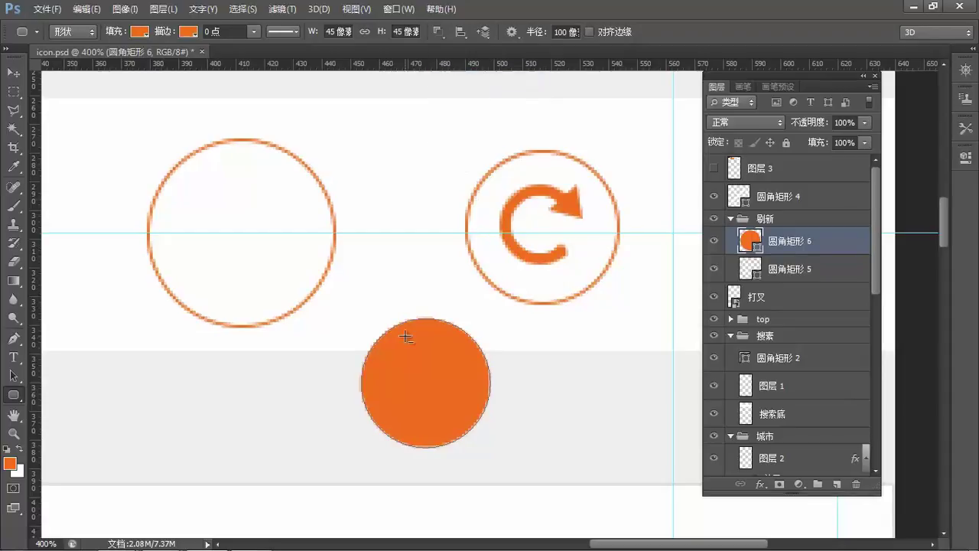
{"action": "left_click_drag", "start_coordinate": [433, 399], "coordinate": [407, 360]}
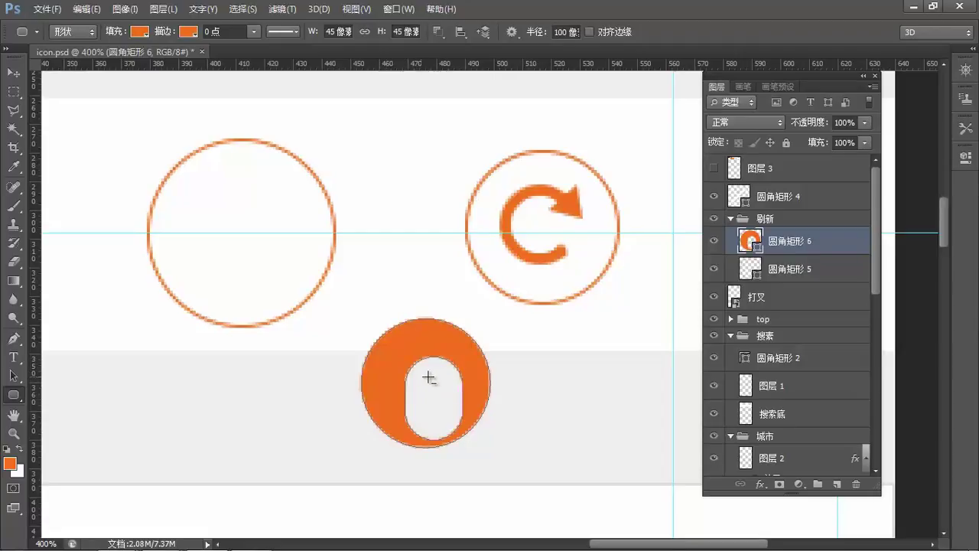
{"action": "key", "text": "ctrl+z"}
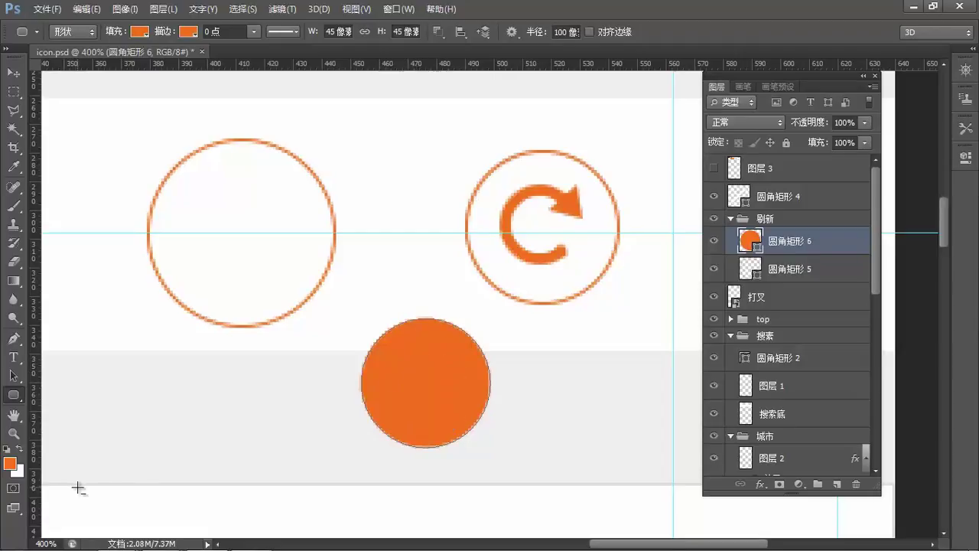
{"action": "right_click", "coordinate": [14, 394]}
{"action": "left_click", "coordinate": [61, 419]}
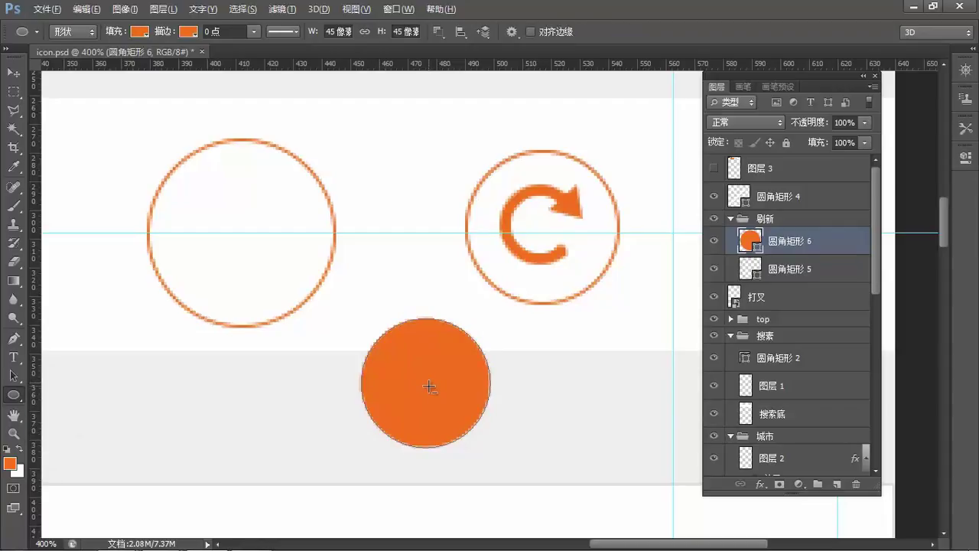
{"action": "left_click_drag", "start_coordinate": [429, 388], "coordinate": [395, 350]}
{"action": "key", "text": "ctrl+z"}
{"action": "left_click_drag", "start_coordinate": [434, 395], "coordinate": [380, 341]}
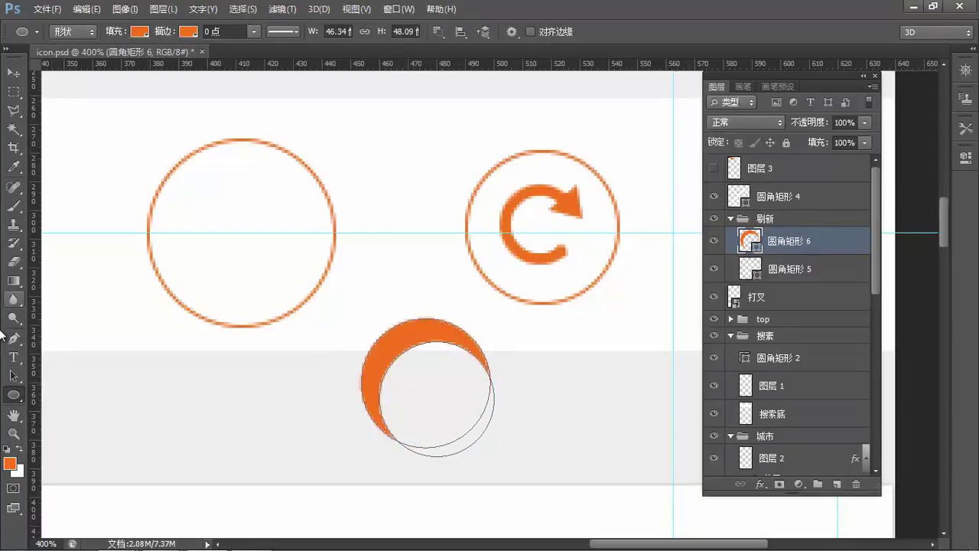
{"action": "left_click", "coordinate": [13, 376]}
{"action": "left_click_drag", "start_coordinate": [456, 345], "coordinate": [445, 333]}
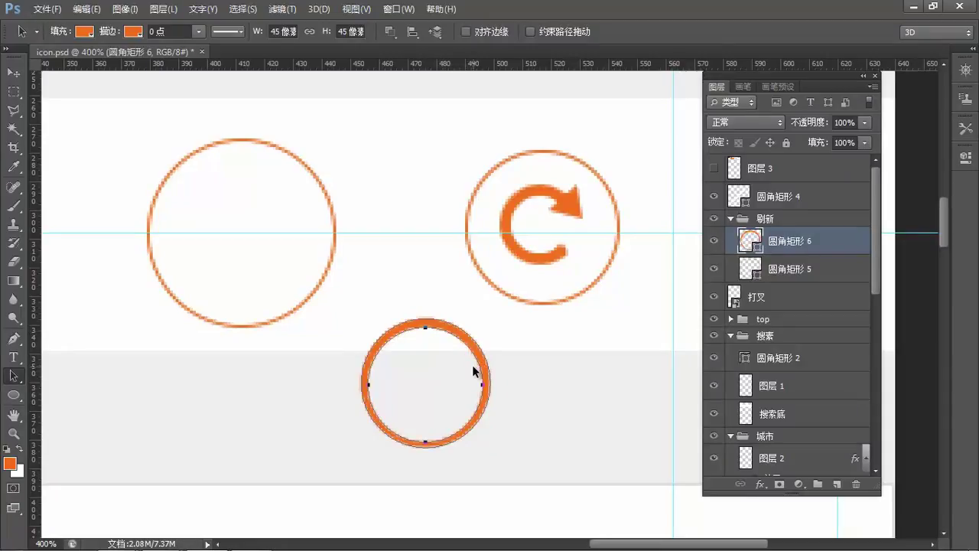
Enlarge the inner cutout circle slightly in two passes and nudge it back towards the centre of the outer circle
{"action": "key", "text": "ctrl+t"}
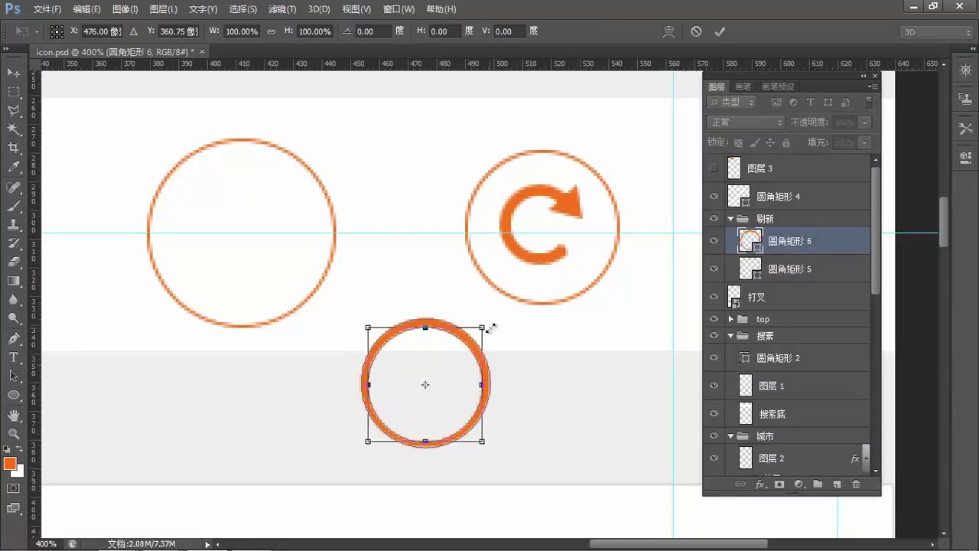
{"action": "left_click_drag", "start_coordinate": [486, 320], "coordinate": [490, 316]}
{"action": "key", "text": "Return"}
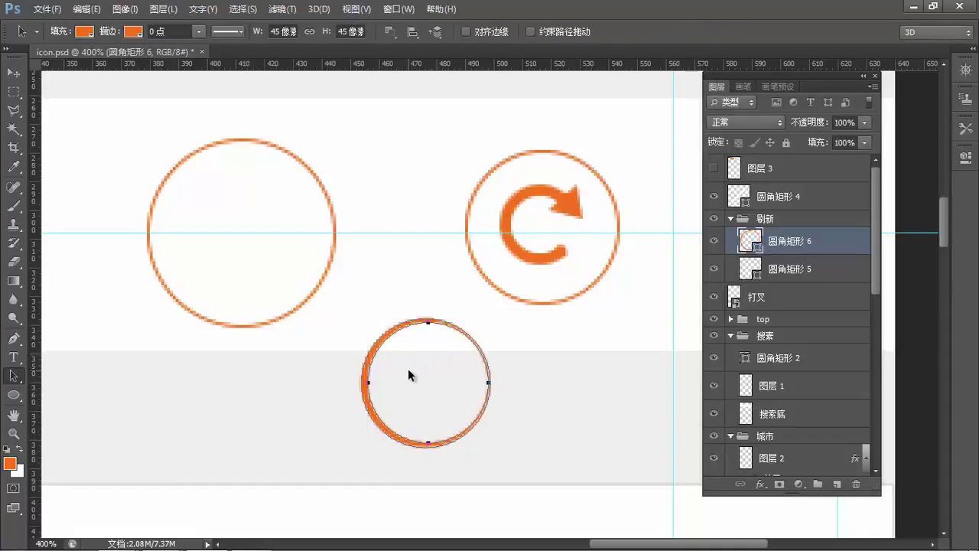
{"action": "key", "text": "Left"}
{"action": "key", "text": "Left"}
{"action": "key", "text": "Right"}
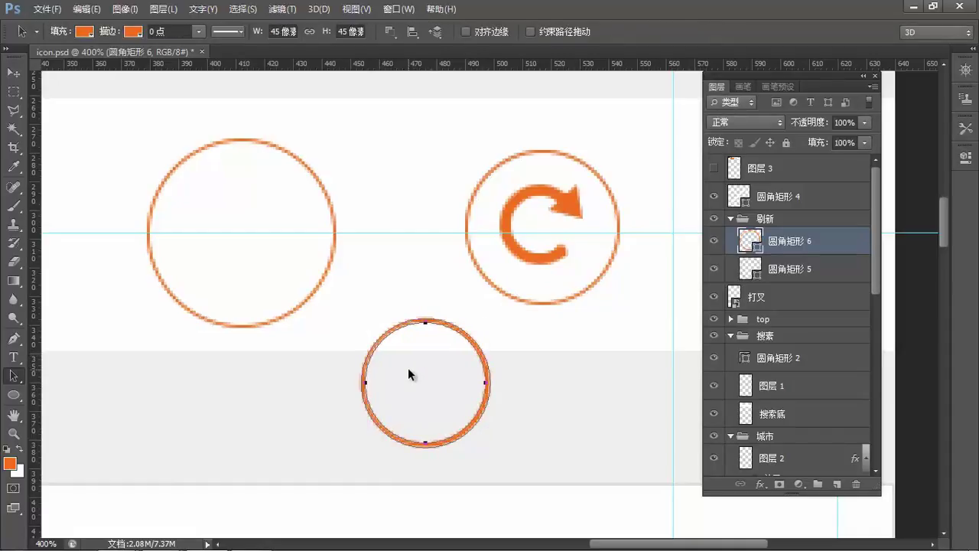
{"action": "key", "text": "ctrl+t"}
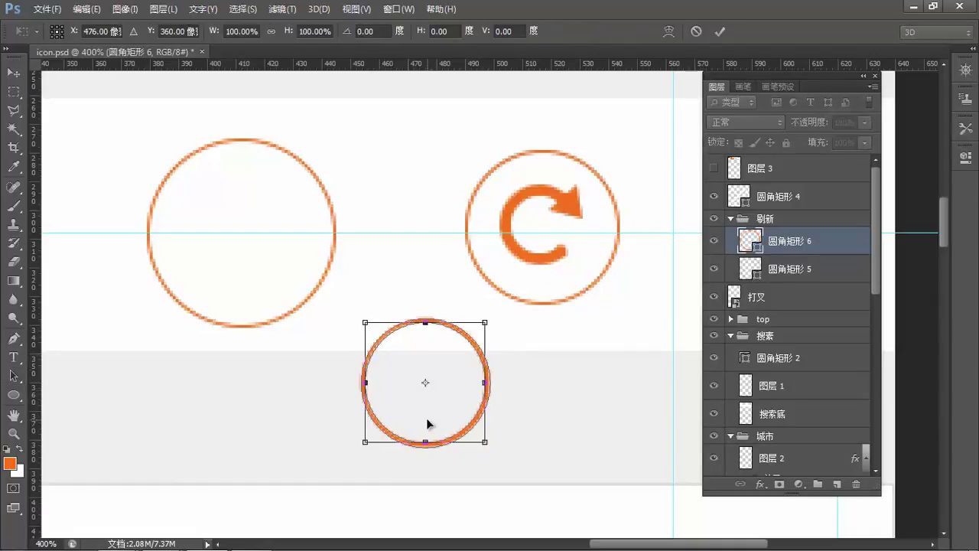
{"action": "left_click_drag", "start_coordinate": [483, 443], "coordinate": [487, 446]}
{"action": "key", "text": "Return"}
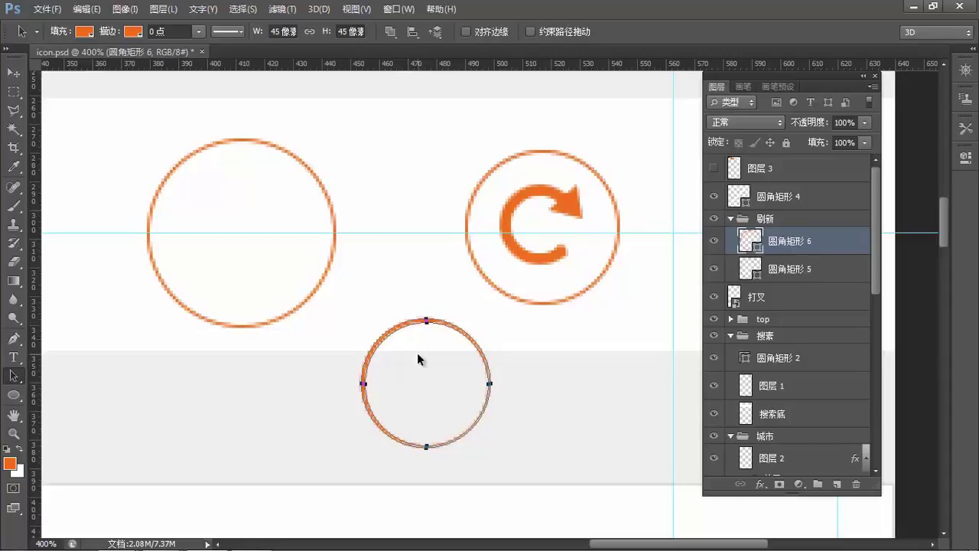
{"action": "key", "text": "Right"}
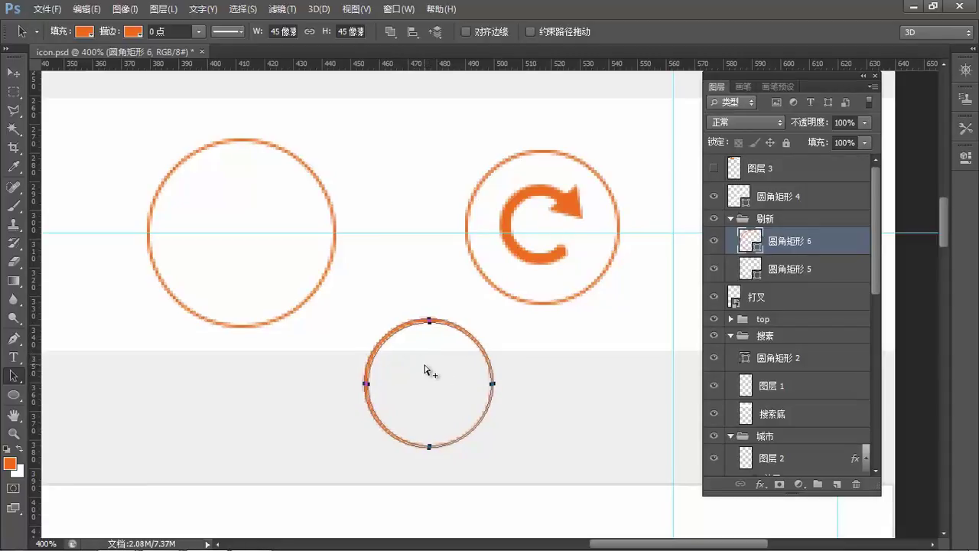
{"action": "key", "text": "Left"}
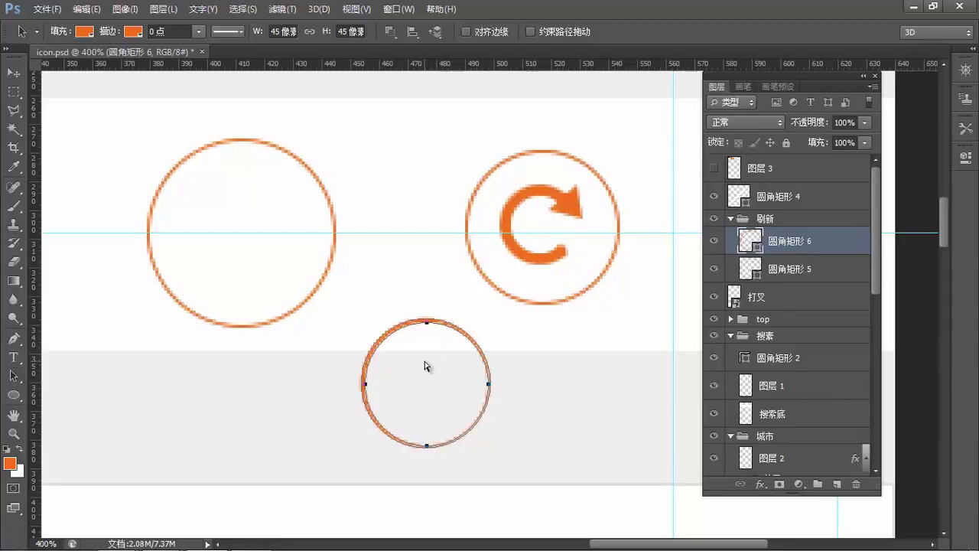
Shrink the inner cutout circle to about 35 px wide and centre it to form an evenly thick ring
{"action": "key", "text": "ctrl+t"}
{"action": "left_click_drag", "start_coordinate": [488, 325], "coordinate": [479, 335]}
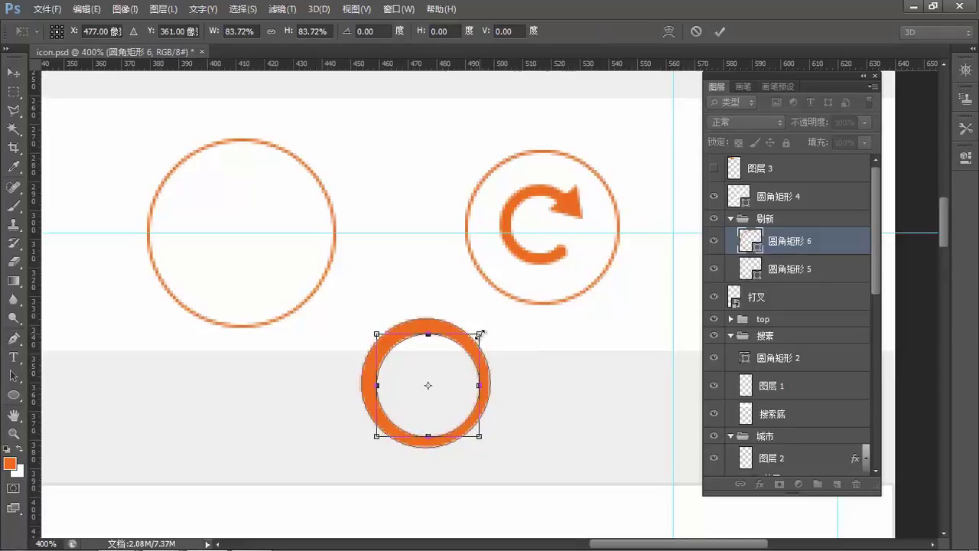
{"action": "key", "text": "Return"}
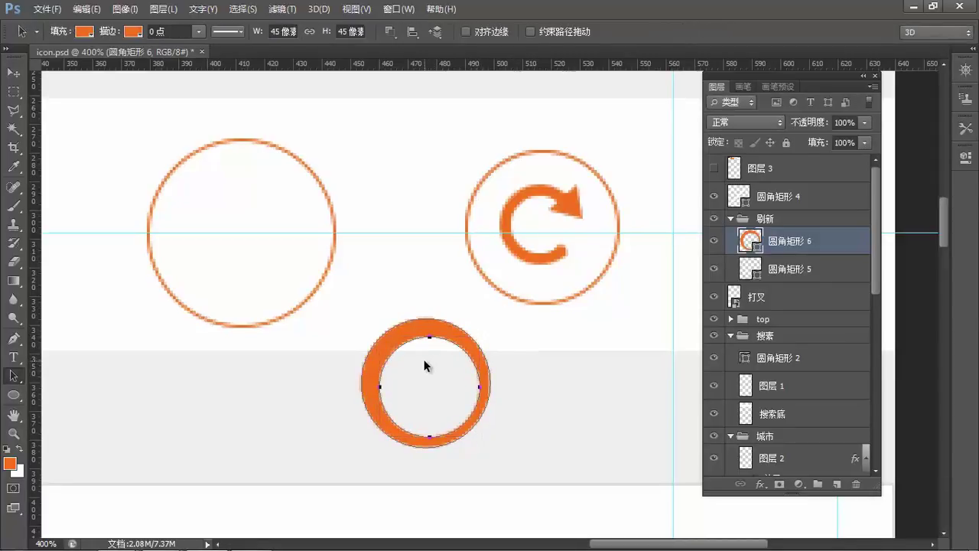
{"action": "left_click_drag", "start_coordinate": [420, 372], "coordinate": [415, 370]}
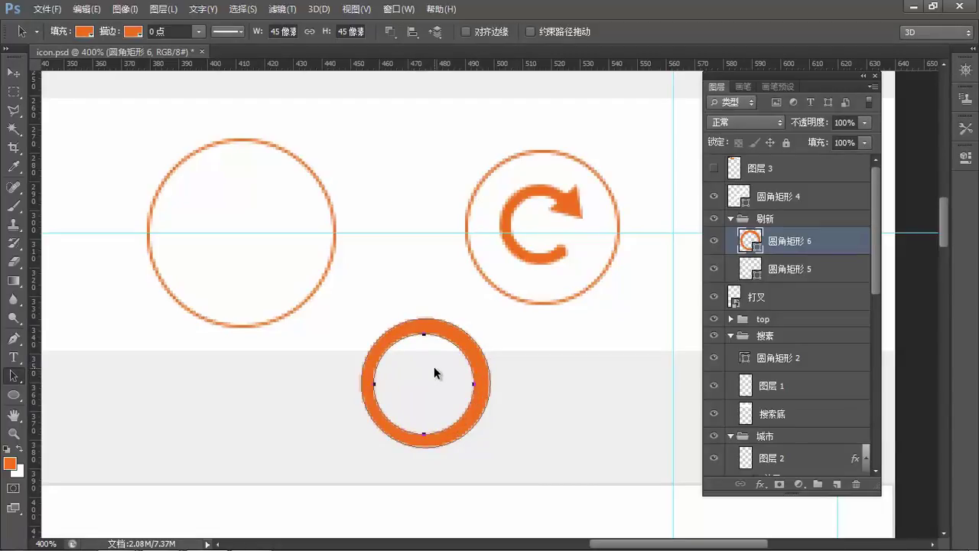
{"action": "key", "text": "Right"}
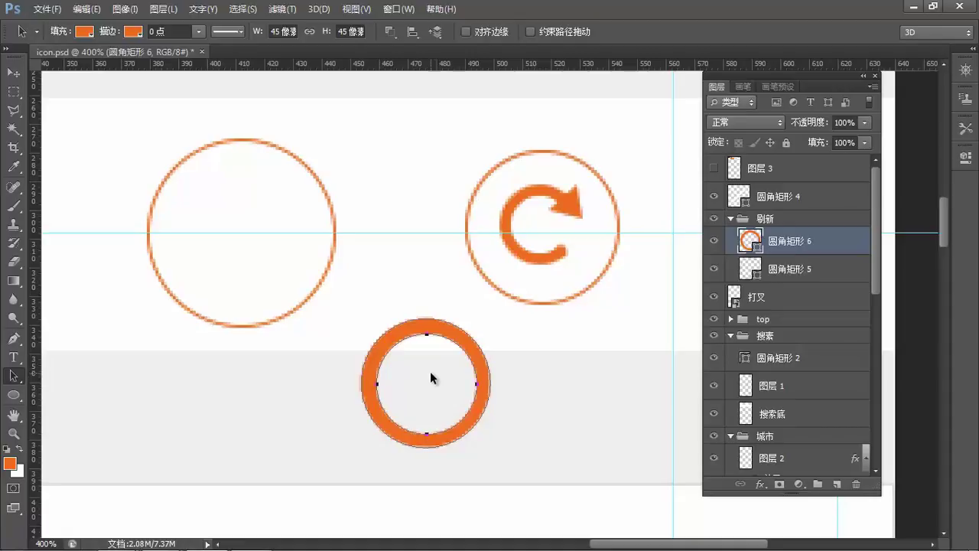
Subtract a rectangle of about 34 × 20 px from the ring and place it across the right side to open a gap
{"action": "left_click_drag", "start_coordinate": [439, 381], "coordinate": [411, 382]}
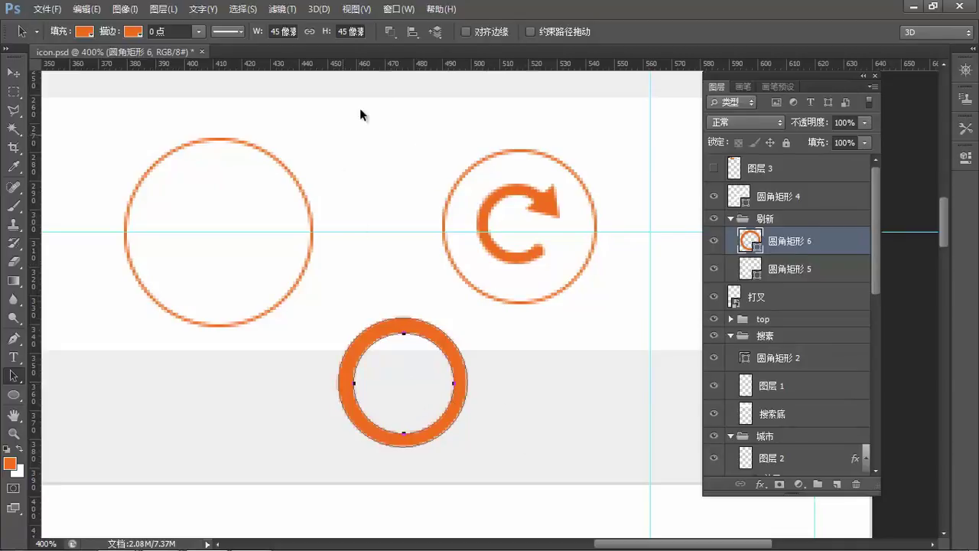
{"action": "left_click", "coordinate": [391, 32]}
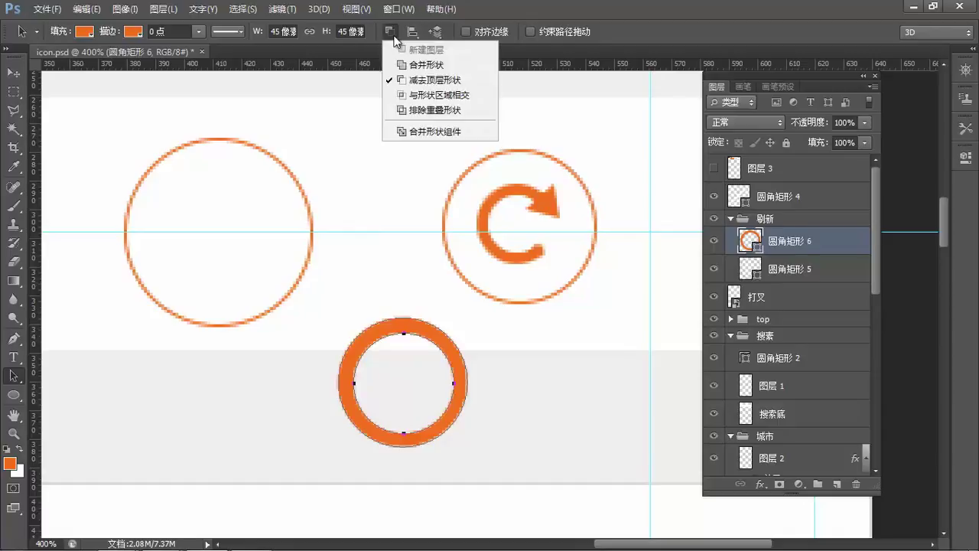
{"action": "left_click", "coordinate": [471, 79]}
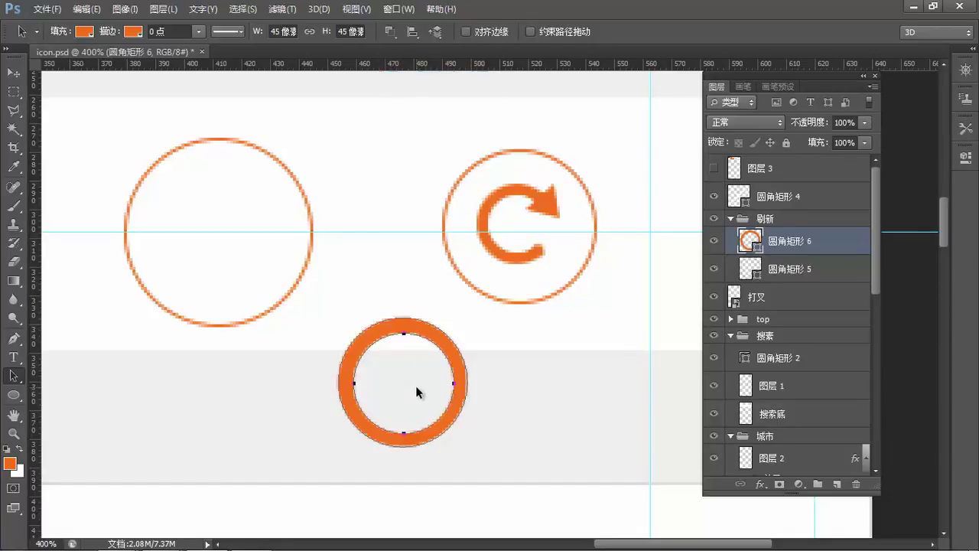
{"action": "left_click", "coordinate": [14, 395]}
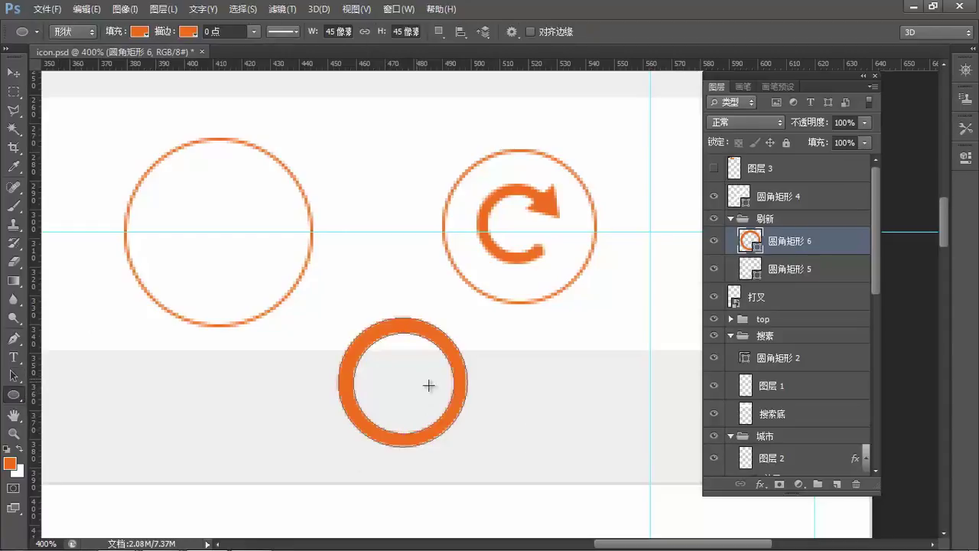
{"action": "right_click", "coordinate": [14, 394]}
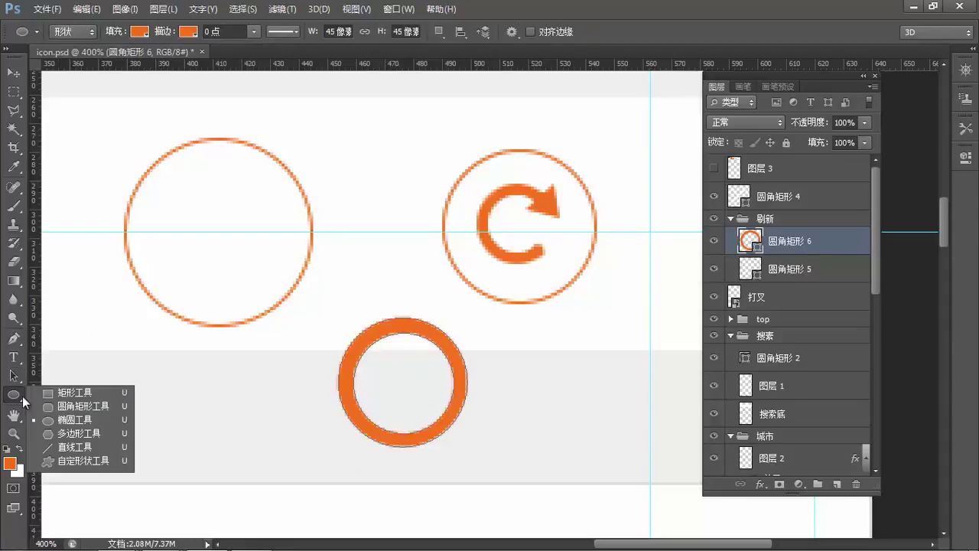
{"action": "left_click", "coordinate": [86, 392]}
{"action": "left_click_drag", "start_coordinate": [411, 361], "coordinate": [465, 396]}
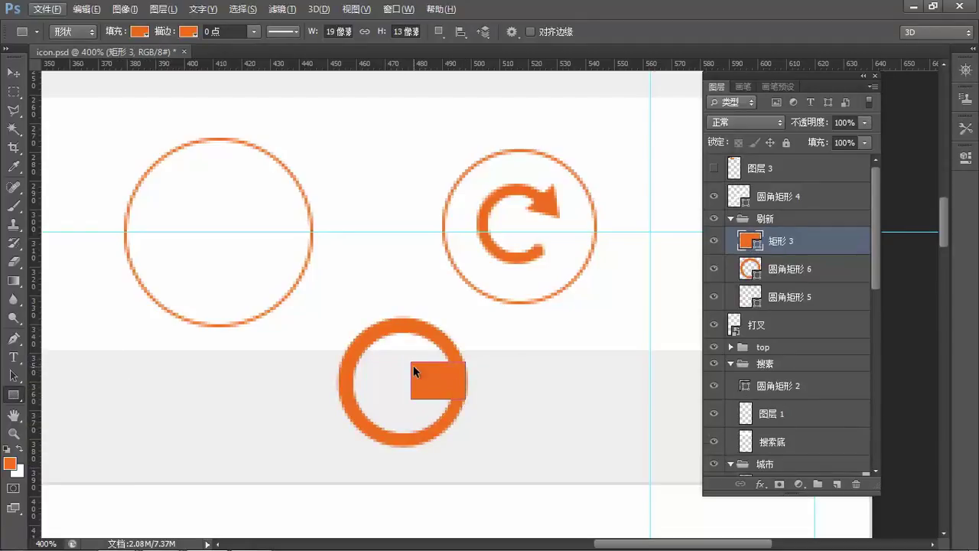
{"action": "key", "text": "ctrl+z"}
{"action": "mouse_move", "coordinate": [414, 366]}
{"action": "left_mouse_down"}
{"action": "mouse_move", "coordinate": [507, 406]}
{"action": "mouse_move", "coordinate": [462, 398]}
{"action": "left_mouse_up"}
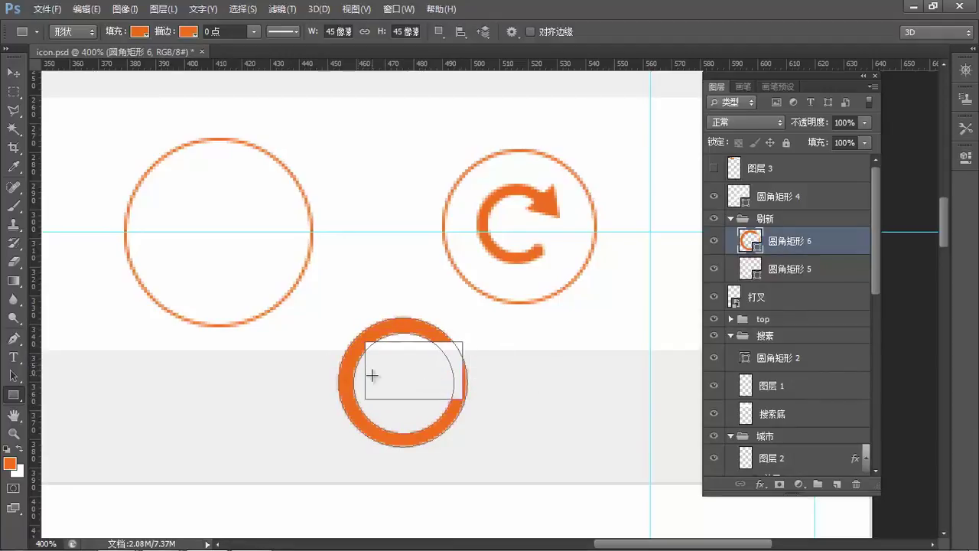
{"action": "left_click", "coordinate": [13, 375]}
{"action": "mouse_move", "coordinate": [421, 378]}
{"action": "left_mouse_down"}
{"action": "mouse_move", "coordinate": [458, 398]}
{"action": "mouse_move", "coordinate": [430, 382]}
{"action": "left_mouse_up"}
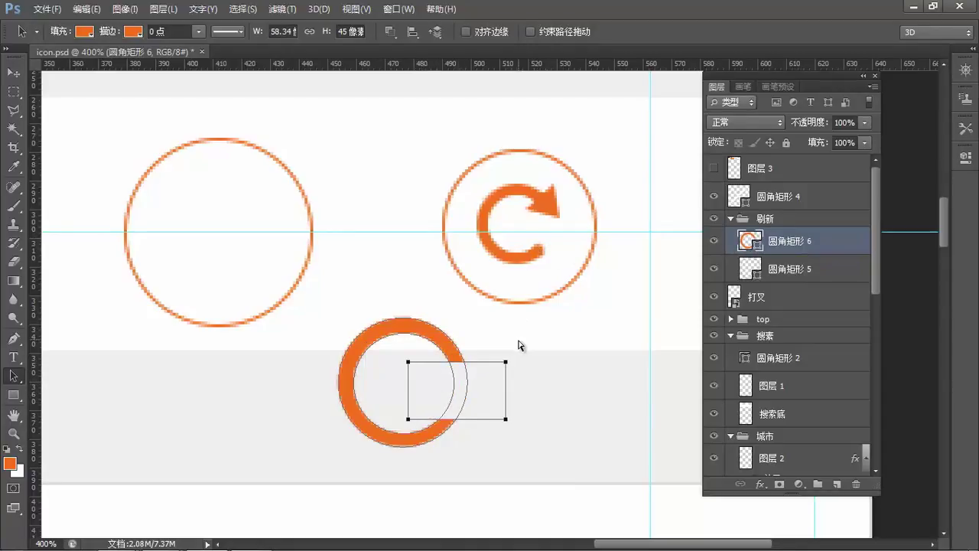
Rotate the cutout rectangle about 25.79°, scale it to about 114% and position the gap at the ring's lower right
{"action": "key", "text": "ctrl+t"}
{"action": "left_click_drag", "start_coordinate": [539, 342], "coordinate": [550, 376]}
{"action": "left_click_drag", "start_coordinate": [437, 385], "coordinate": [429, 387]}
{"action": "left_click_drag", "start_coordinate": [501, 389], "coordinate": [523, 378]}
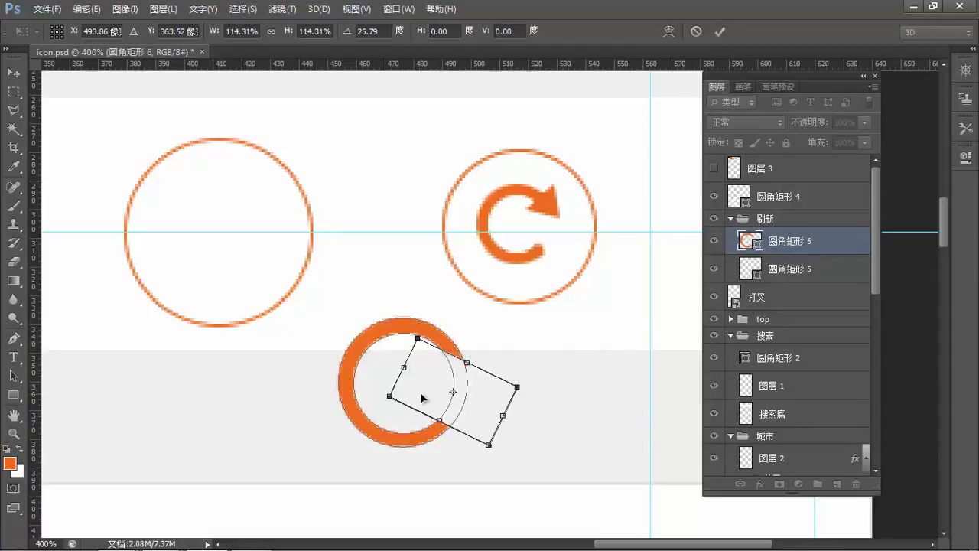
{"action": "key", "text": "Return"}
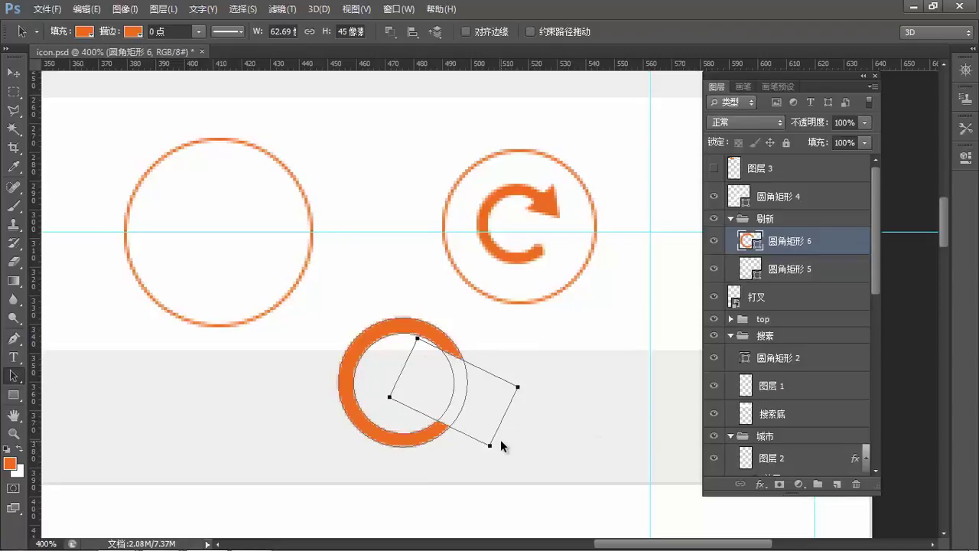
Rotate the cutout rectangle a further 11.31°, scale it to 89.21% and shift it about 1.8 px left to refine the gap
{"action": "scroll", "coordinate": [446, 416], "scroll_direction": "up", "scroll_amount": 2}
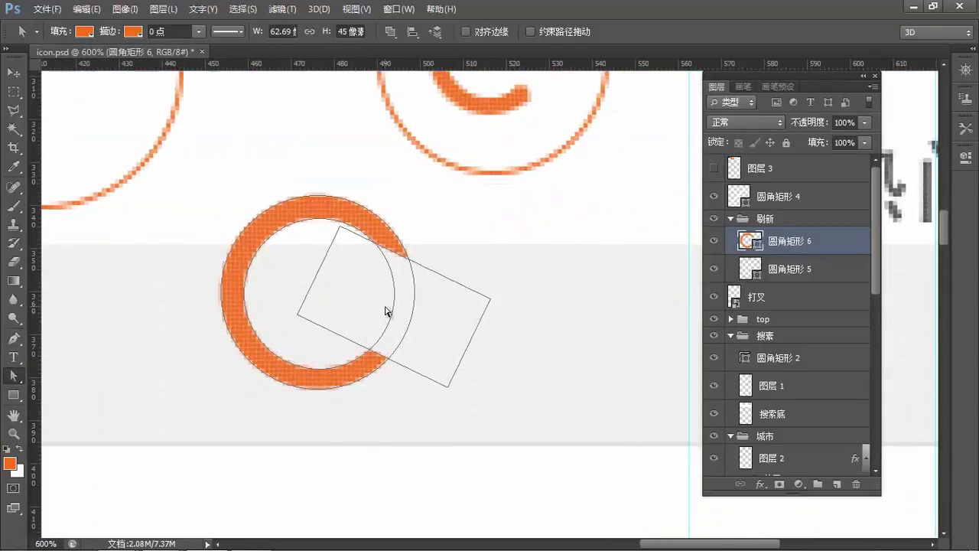
{"action": "left_click", "coordinate": [349, 252]}
{"action": "left_click_drag", "start_coordinate": [428, 307], "coordinate": [398, 378]}
{"action": "key", "text": "ctrl+t"}
{"action": "left_click_drag", "start_coordinate": [502, 334], "coordinate": [504, 364]}
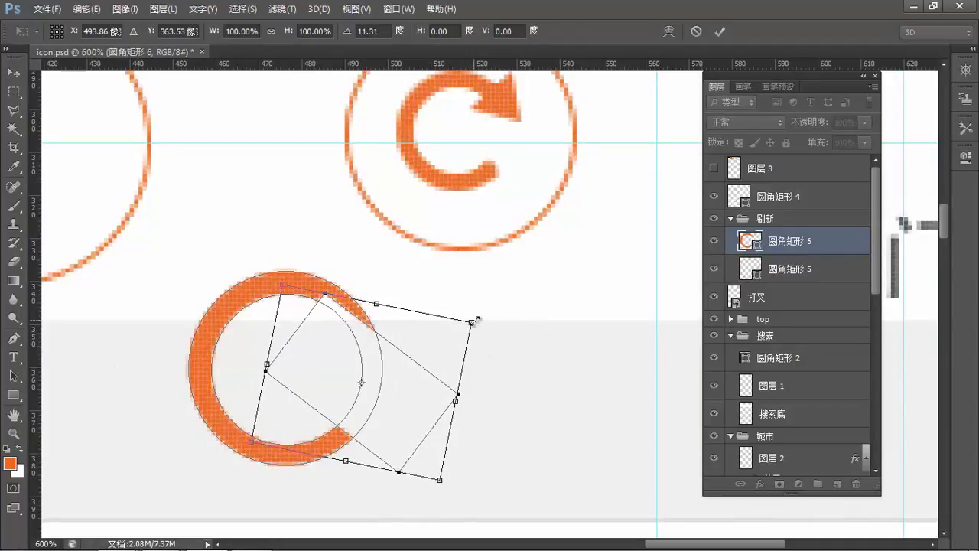
{"action": "left_click_drag", "start_coordinate": [282, 286], "coordinate": [299, 306]}
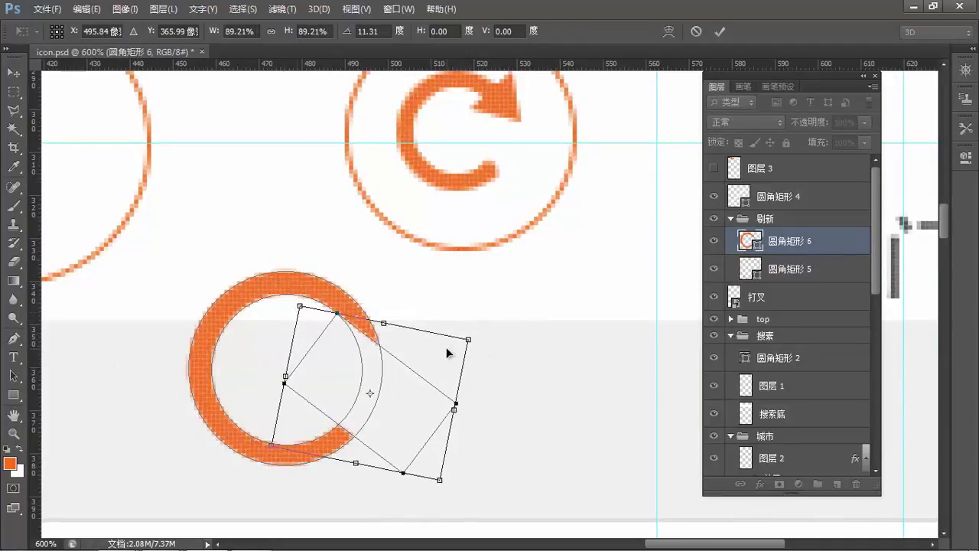
{"action": "left_click_drag", "start_coordinate": [380, 375], "coordinate": [373, 374]}
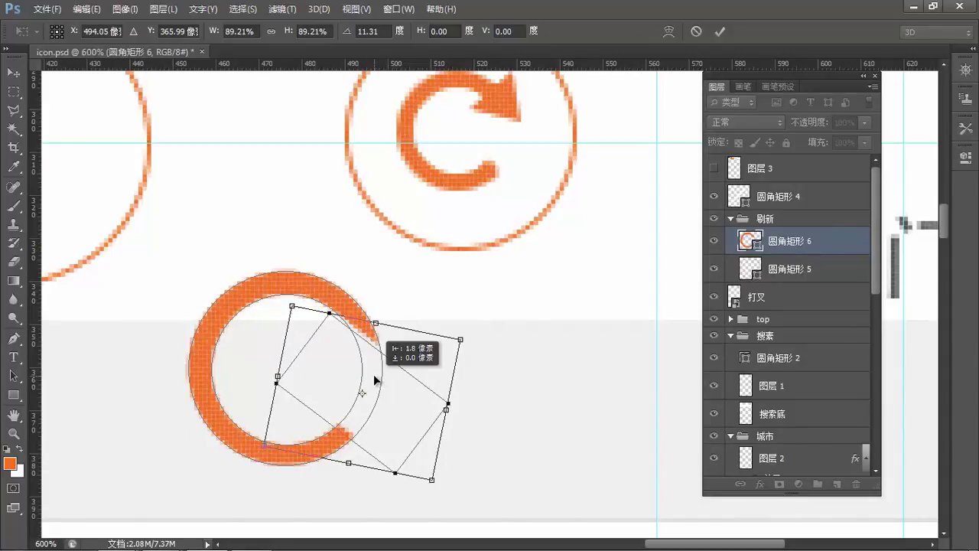
{"action": "key", "text": "Return"}
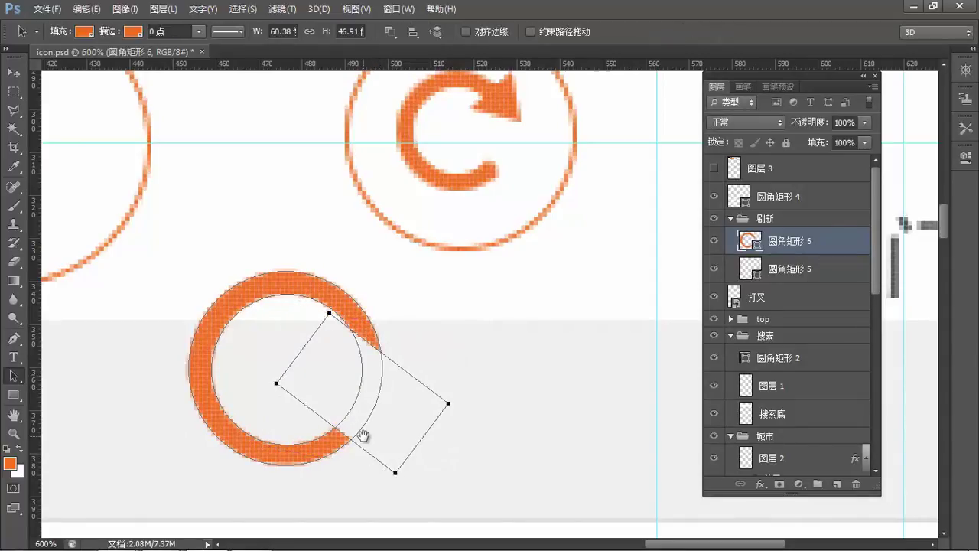
{"action": "scroll", "coordinate": [350, 435], "scroll_direction": "up", "scroll_amount": 2}
{"action": "scroll", "coordinate": [428, 321], "scroll_direction": "down", "scroll_amount": 1}
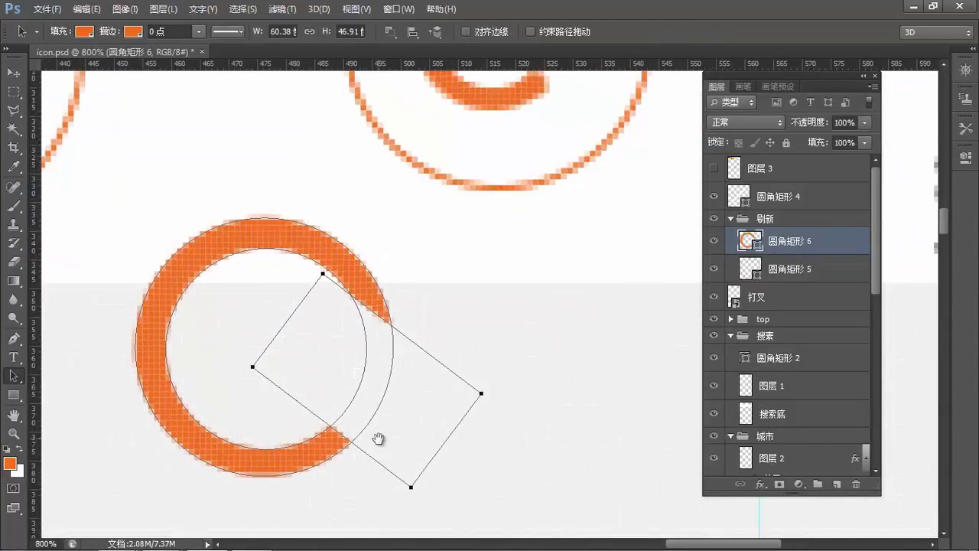
{"action": "scroll", "coordinate": [383, 406], "scroll_direction": "up", "scroll_amount": 1}
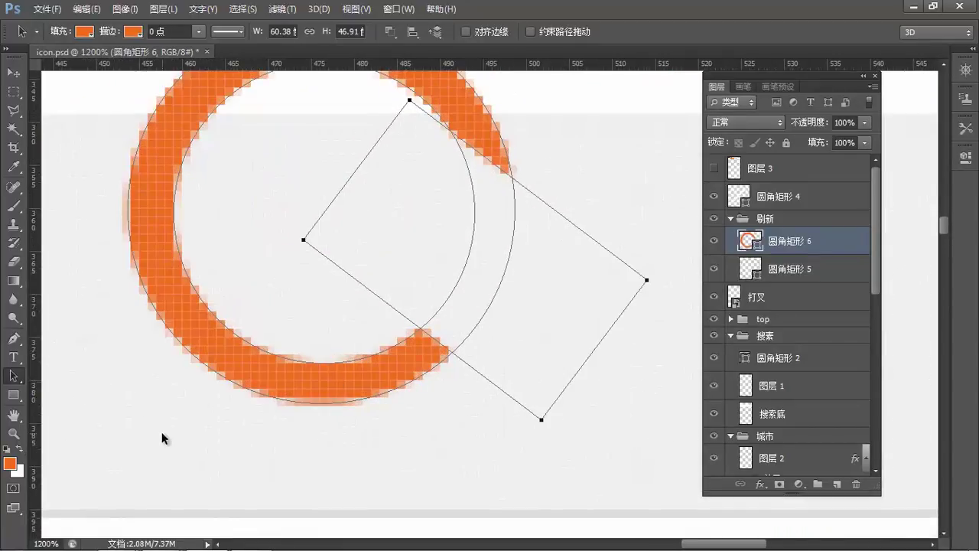
Try to round the ring's lower end by adding a small circle to the ring shape
{"action": "left_click", "coordinate": [14, 395]}
{"action": "left_click_drag", "start_coordinate": [14, 396], "coordinate": [92, 417]}
{"action": "left_click_drag", "start_coordinate": [422, 324], "coordinate": [459, 363]}
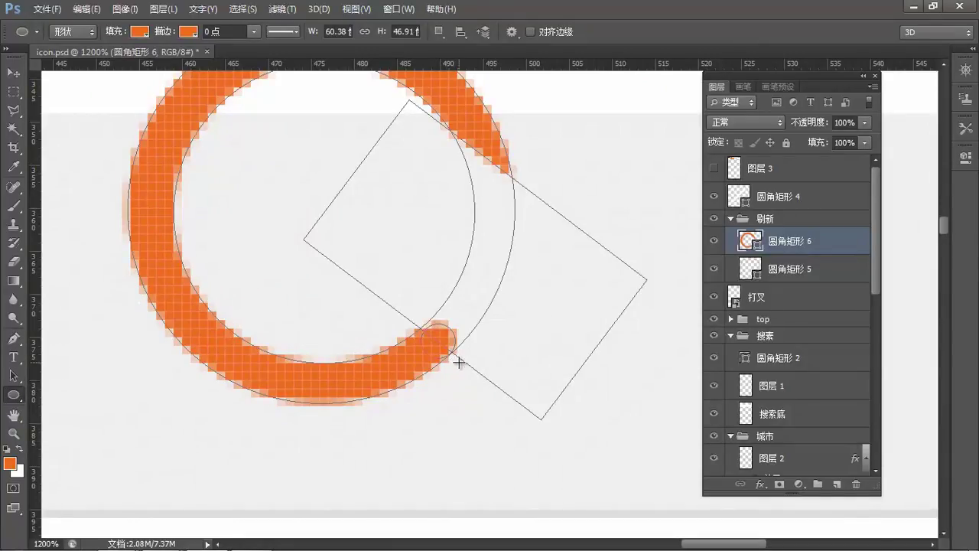
{"action": "key", "text": "ctrl+t"}
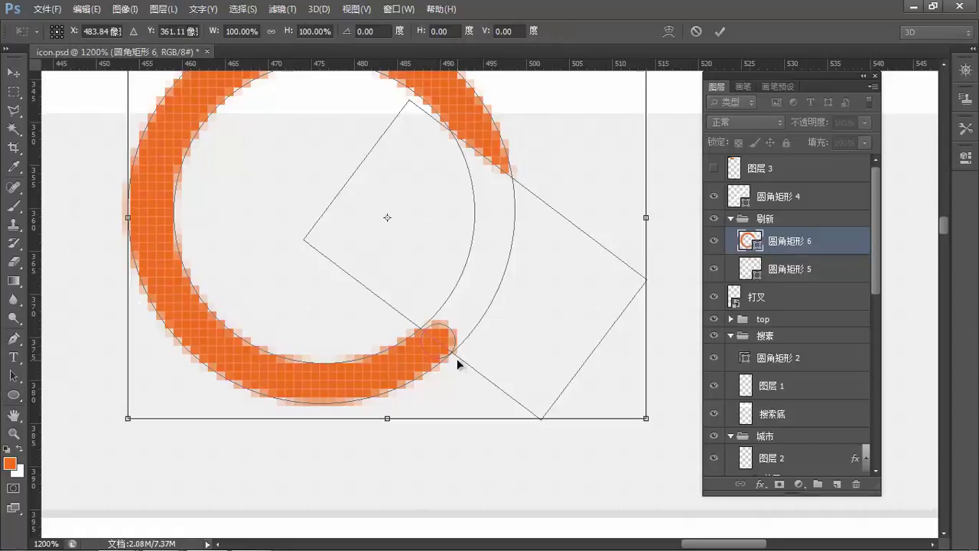
{"action": "key", "text": "Escape"}
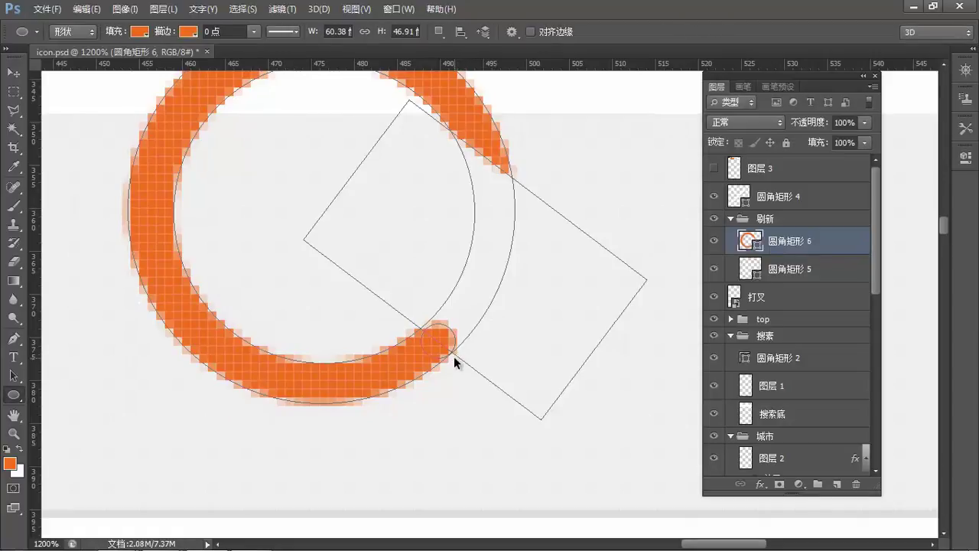
{"action": "key", "text": "ctrl+z"}
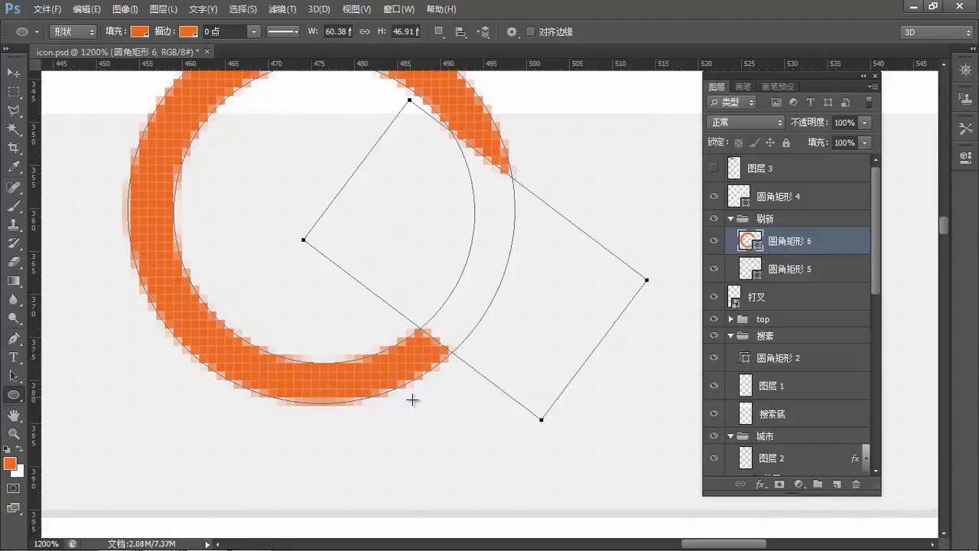
Draw a separate 5 × 5 px orange circle over the ring's lower end and place its layer above 圆角矩形 6 in the 刷新 group
{"action": "key", "text": "v"}
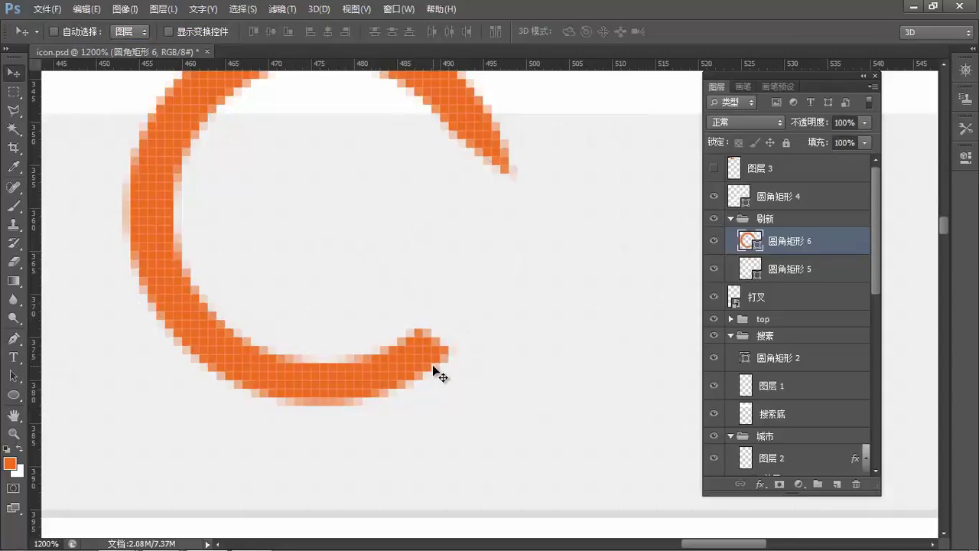
{"action": "key", "text": "u"}
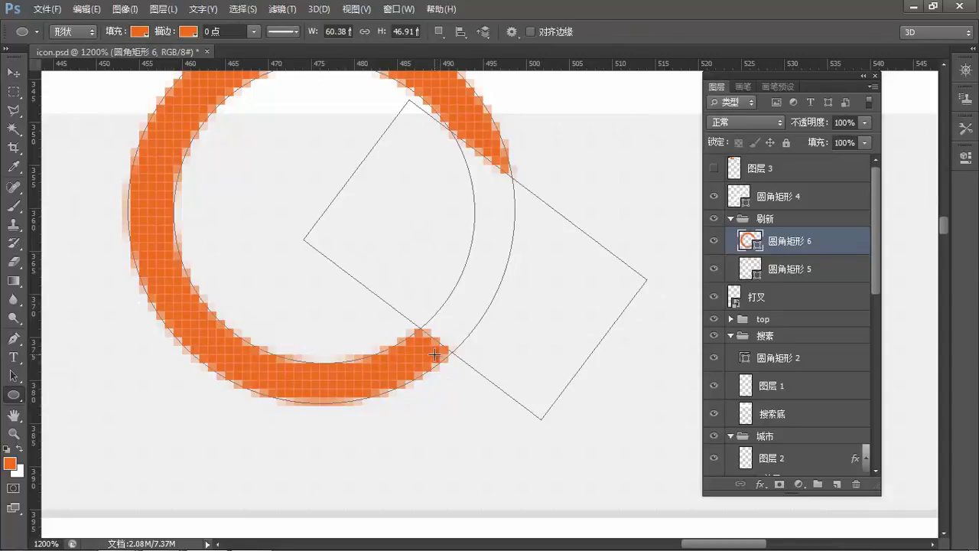
{"action": "left_click", "coordinate": [804, 269]}
{"action": "left_click", "coordinate": [795, 295]}
{"action": "left_click_drag", "start_coordinate": [416, 322], "coordinate": [460, 363]}
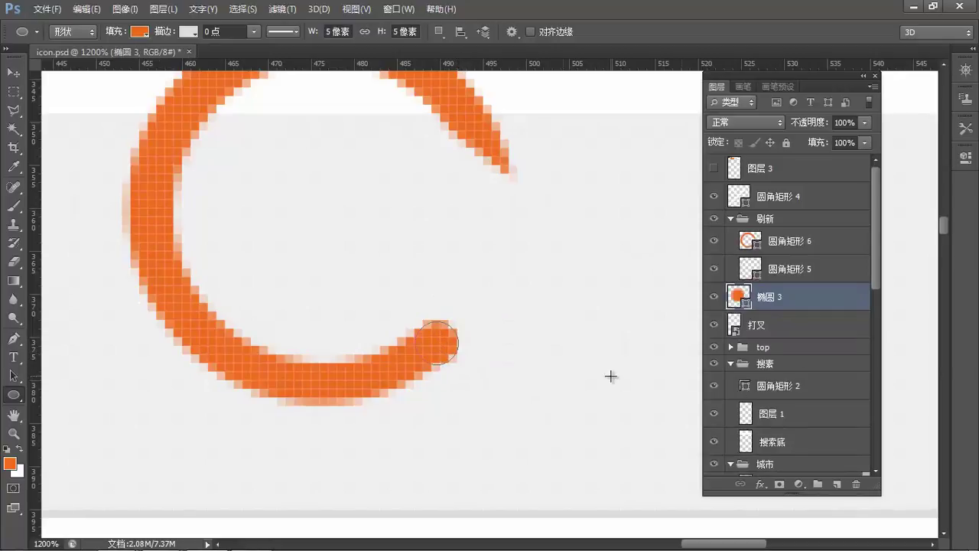
{"action": "left_click_drag", "start_coordinate": [793, 299], "coordinate": [805, 240]}
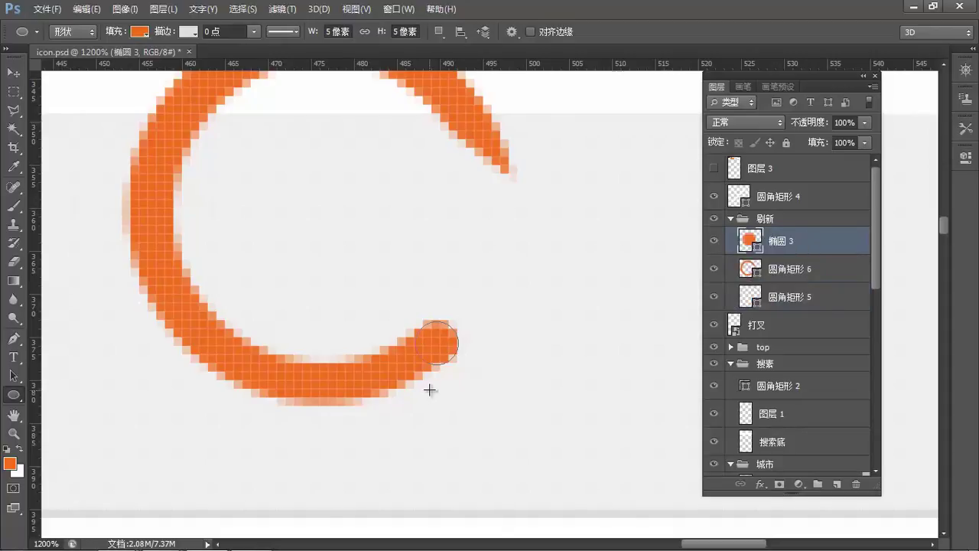
{"action": "key", "text": "v"}
{"action": "key", "text": "Left"}
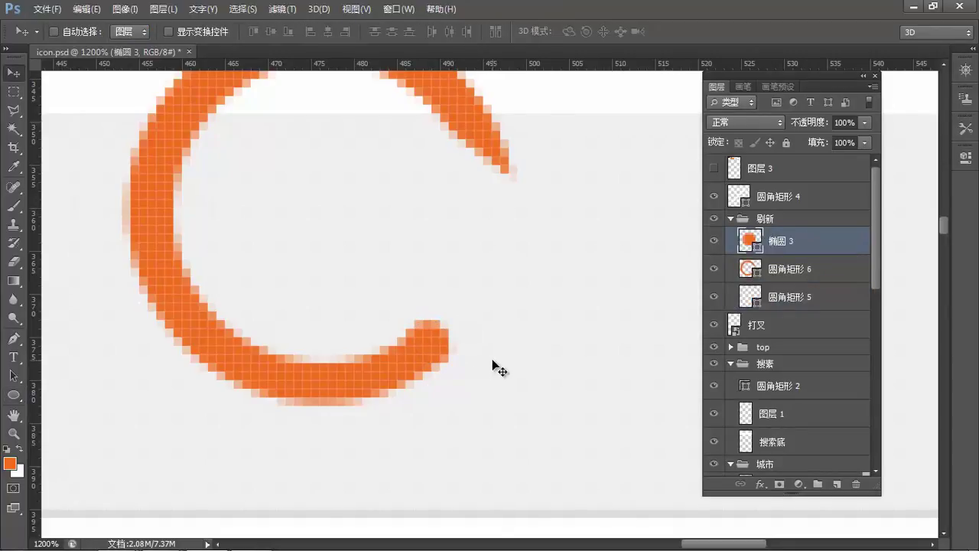
{"action": "key", "text": "Right"}
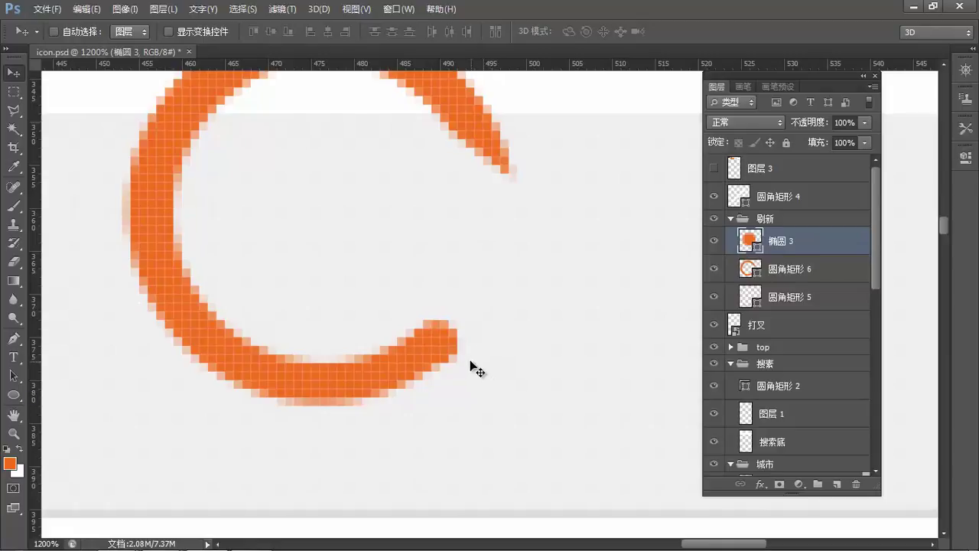
Draw a solid triangle custom shape of 20 × 17 px at the ring's upper open end
{"action": "left_click_drag", "start_coordinate": [504, 386], "coordinate": [489, 462]}
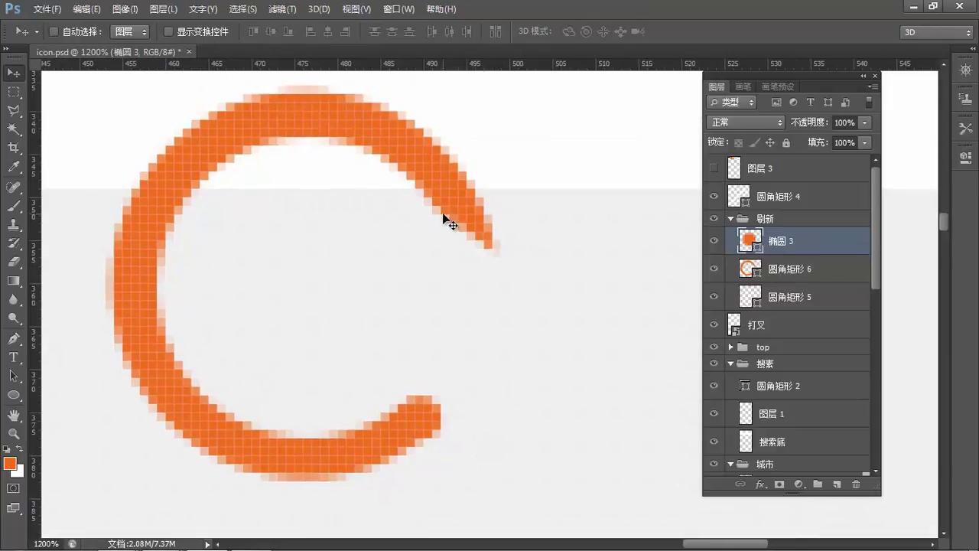
{"action": "left_click", "coordinate": [21, 401]}
{"action": "left_click", "coordinate": [69, 461]}
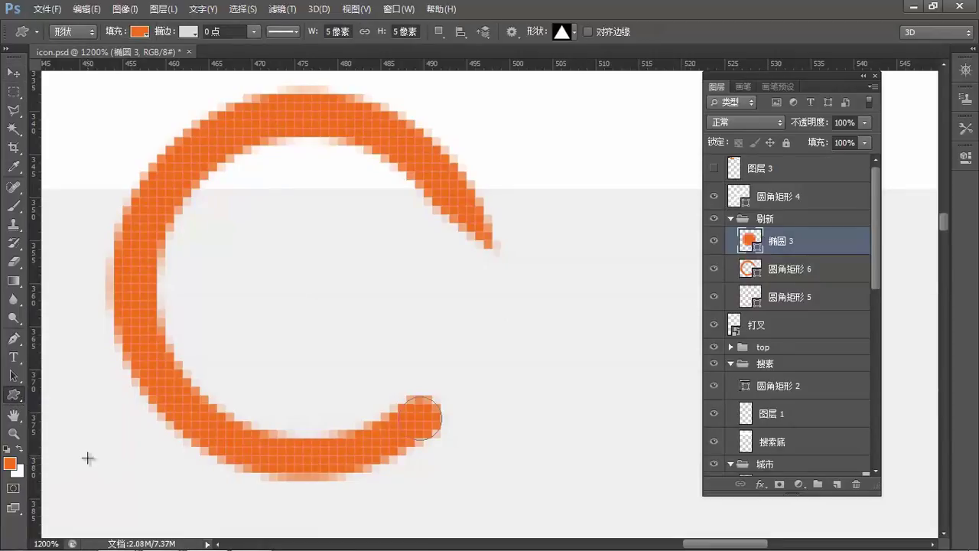
{"action": "right_click", "coordinate": [472, 250]}
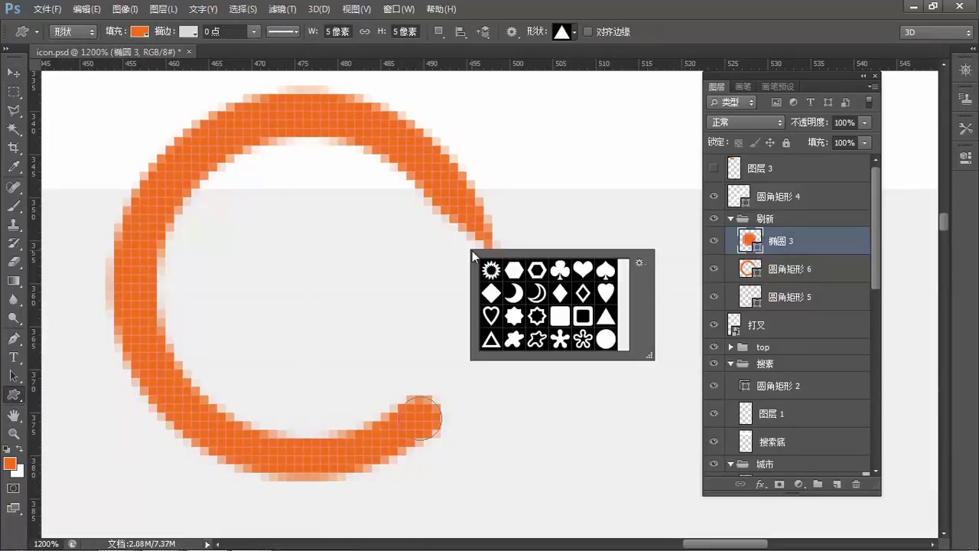
{"action": "left_click", "coordinate": [607, 320]}
{"action": "left_click_drag", "start_coordinate": [365, 204], "coordinate": [533, 351]}
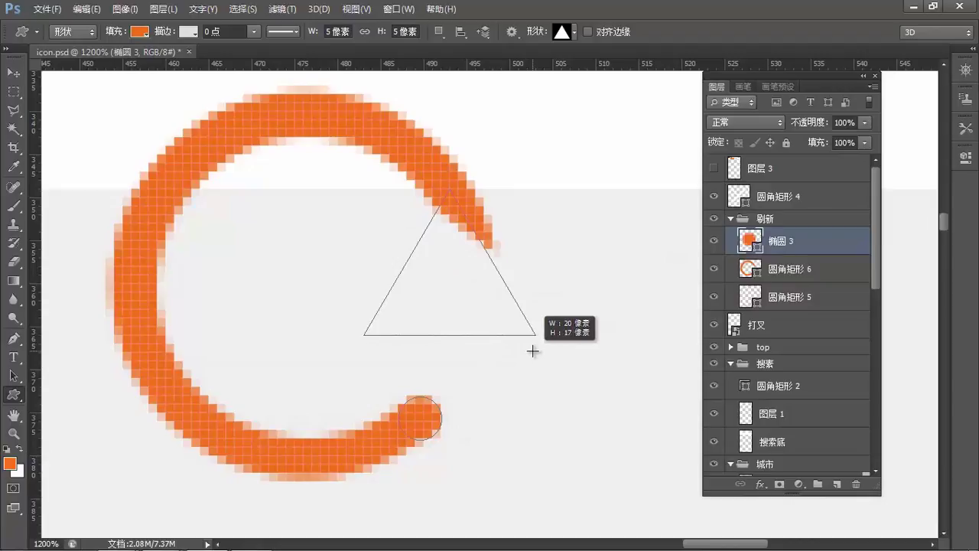
{"action": "left_click_drag", "start_coordinate": [534, 351], "coordinate": [533, 351]}
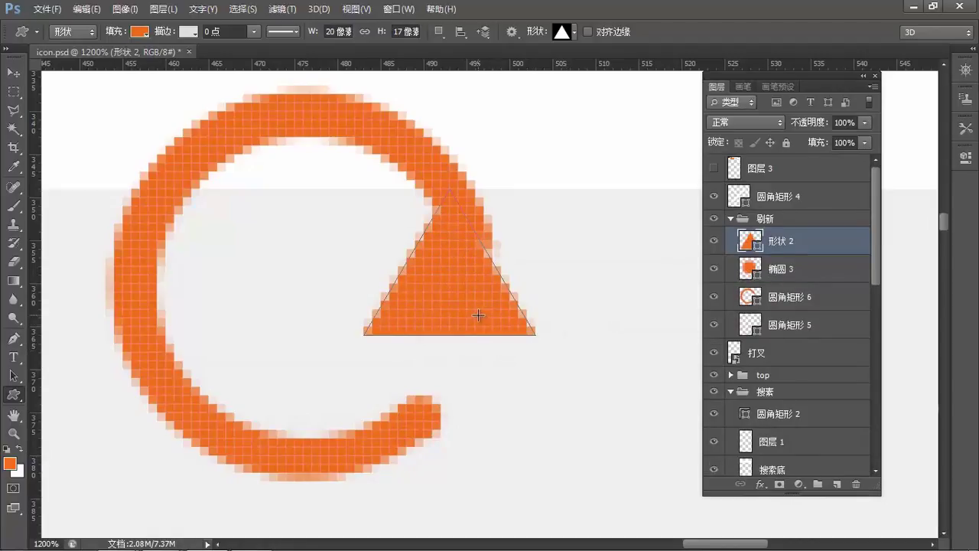
Rotate the triangle clockwise and move it onto the ring's upper end as an arrowhead
{"action": "key", "text": "ctrl+t"}
{"action": "left_click_drag", "start_coordinate": [583, 170], "coordinate": [599, 246]}
{"action": "left_click_drag", "start_coordinate": [446, 280], "coordinate": [465, 208]}
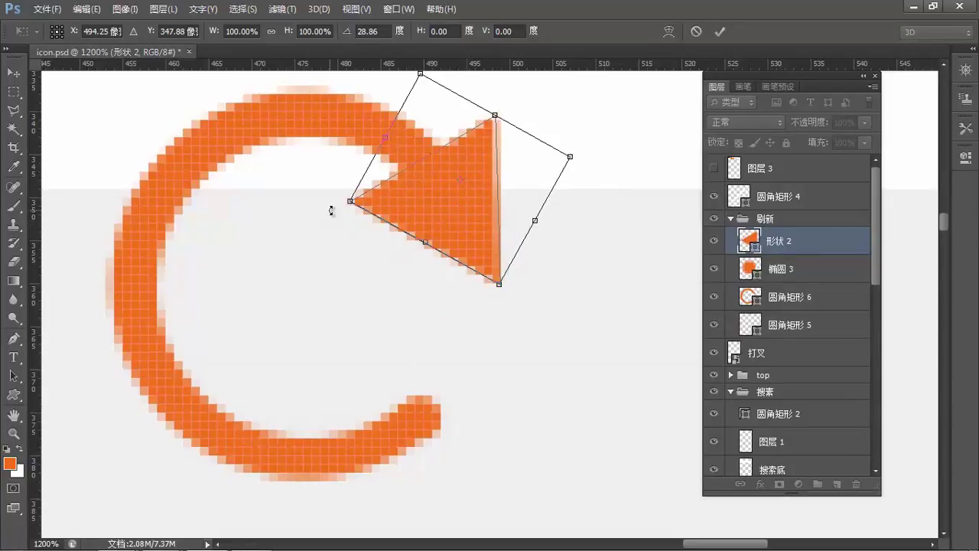
{"action": "left_click_drag", "start_coordinate": [332, 209], "coordinate": [339, 212]}
{"action": "key", "text": "Return"}
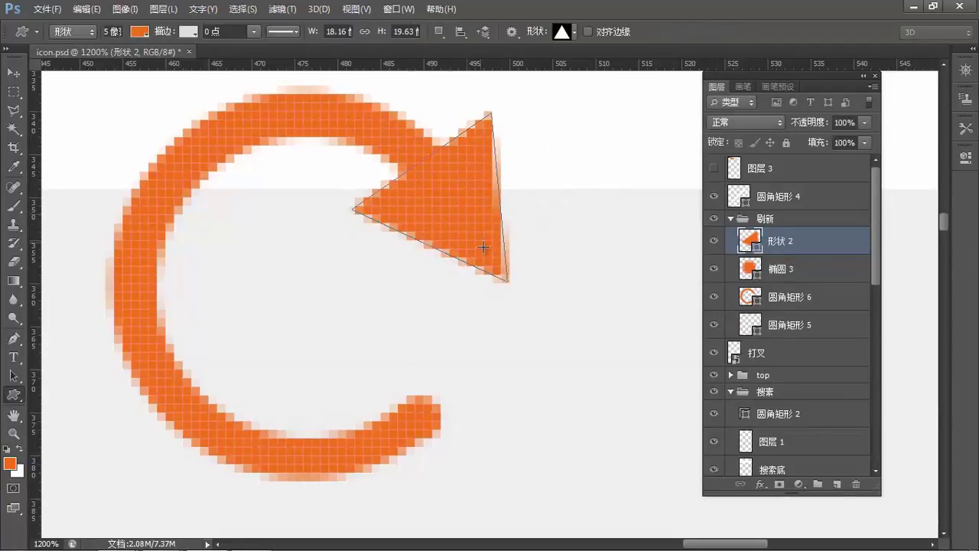
Move the triangle, the small end circle and the ring together into the larger outlined circle
{"action": "key", "text": "ctrl+1"}
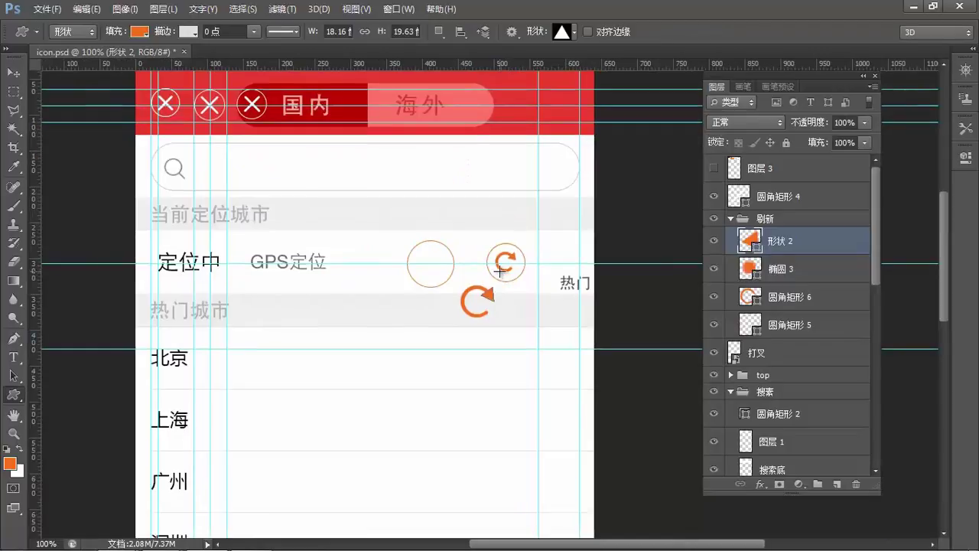
{"action": "left_click", "coordinate": [465, 294]}
{"action": "left_click", "coordinate": [464, 295]}
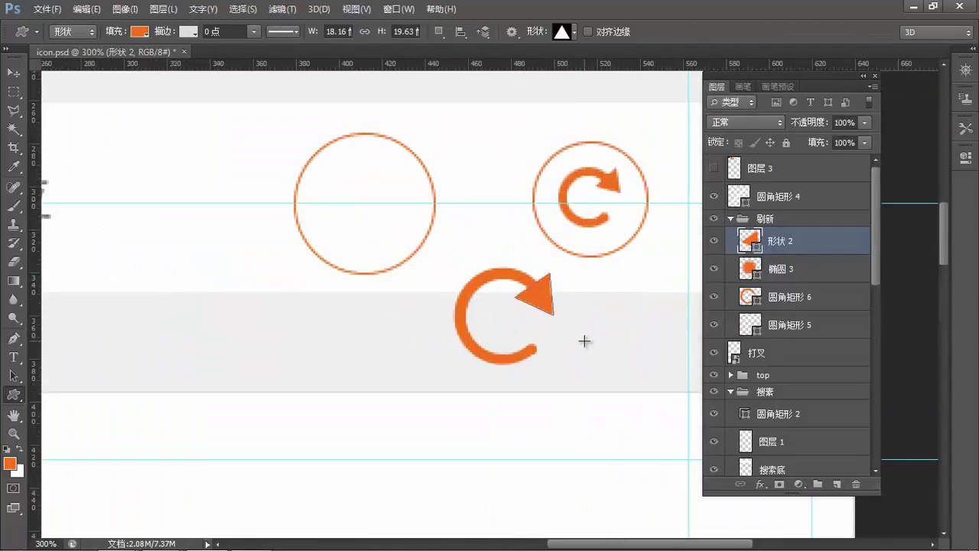
{"action": "key", "text": "v"}
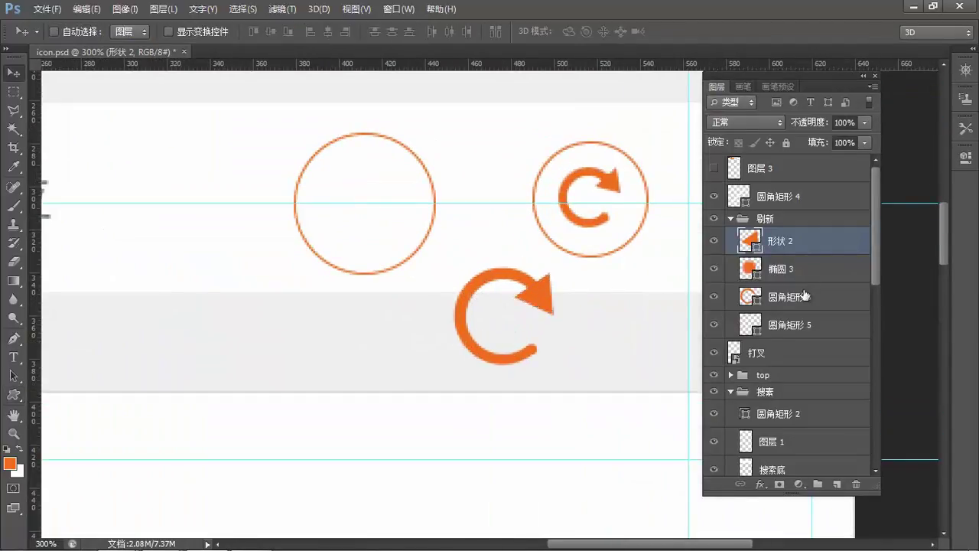
{"action": "left_click", "coordinate": [798, 298], "text": "shift"}
{"action": "left_click_drag", "start_coordinate": [561, 365], "coordinate": [420, 253]}
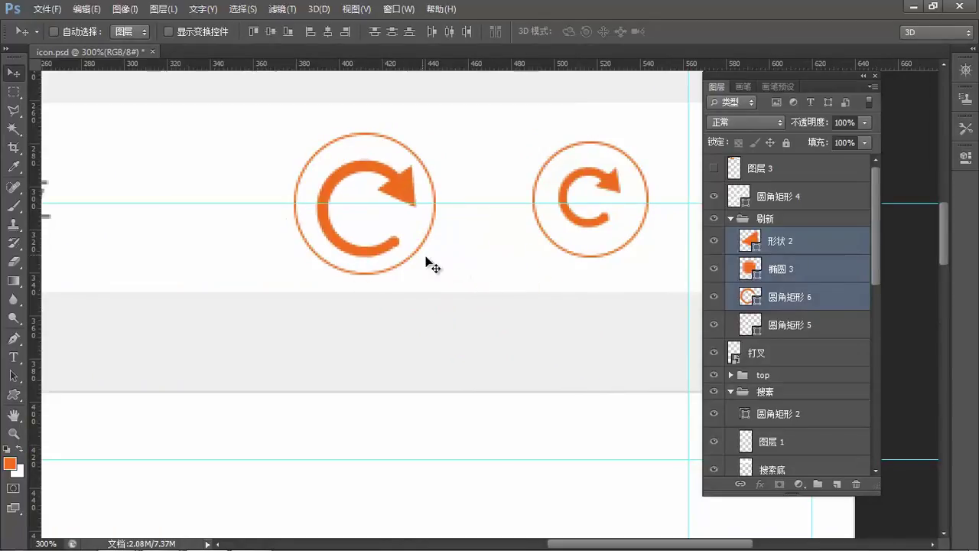
Group the three arrow shapes and scale the group down inside the outlined circle
{"action": "key", "text": "ctrl+g"}
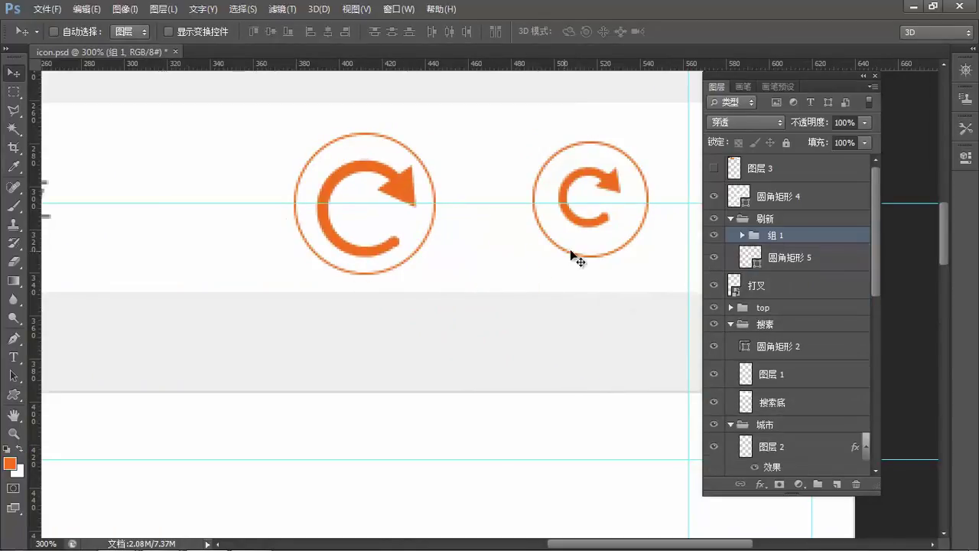
{"action": "key", "text": "ctrl+t"}
{"action": "left_click_drag", "start_coordinate": [414, 257], "coordinate": [382, 234]}
{"action": "key", "text": "Return"}
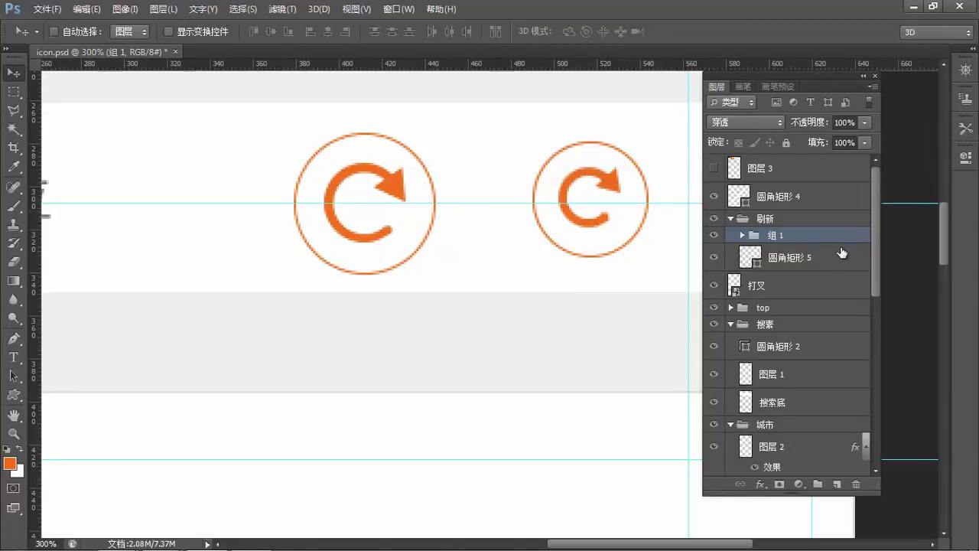
Align the arrow group and the outlined circle 圆角矩形 5 on their horizontal and vertical centres
{"action": "left_click", "coordinate": [795, 261], "text": "shift"}
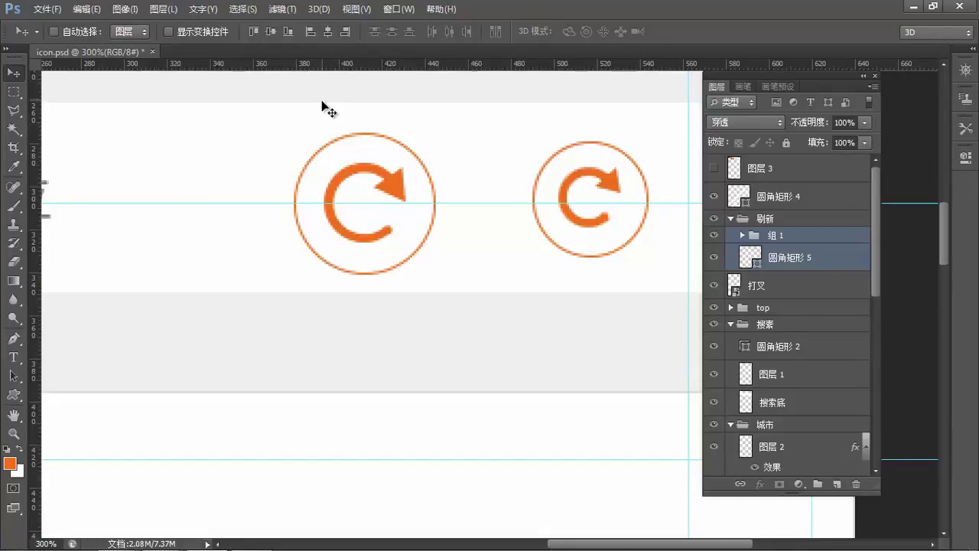
{"action": "left_click", "coordinate": [328, 31]}
{"action": "left_click", "coordinate": [270, 33]}
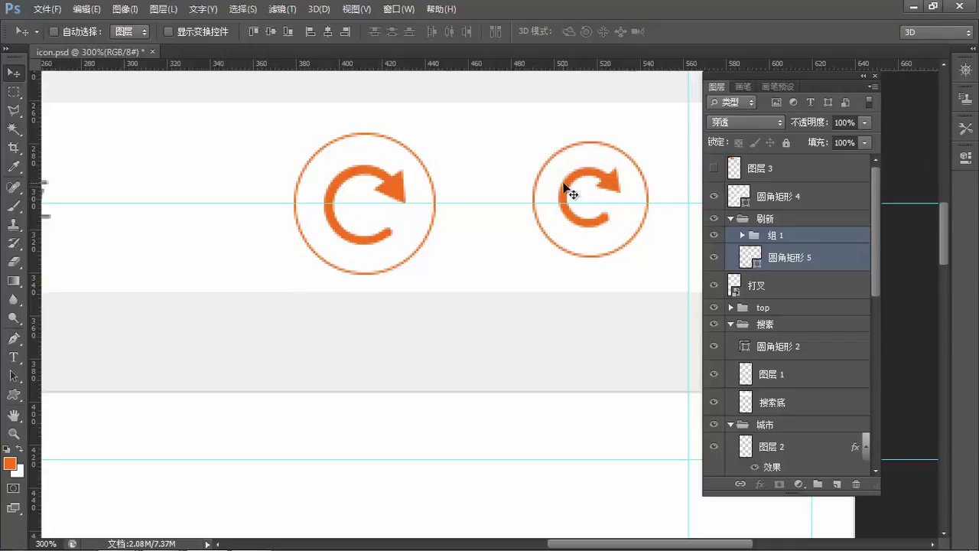
Scale the ring's inner cutout circle to 93.61% width and 93.91% height about its centre to thicken the ring
{"action": "left_click", "coordinate": [346, 180], "text": "ctrl"}
{"action": "left_click", "coordinate": [815, 283]}
{"action": "left_click", "coordinate": [799, 314]}
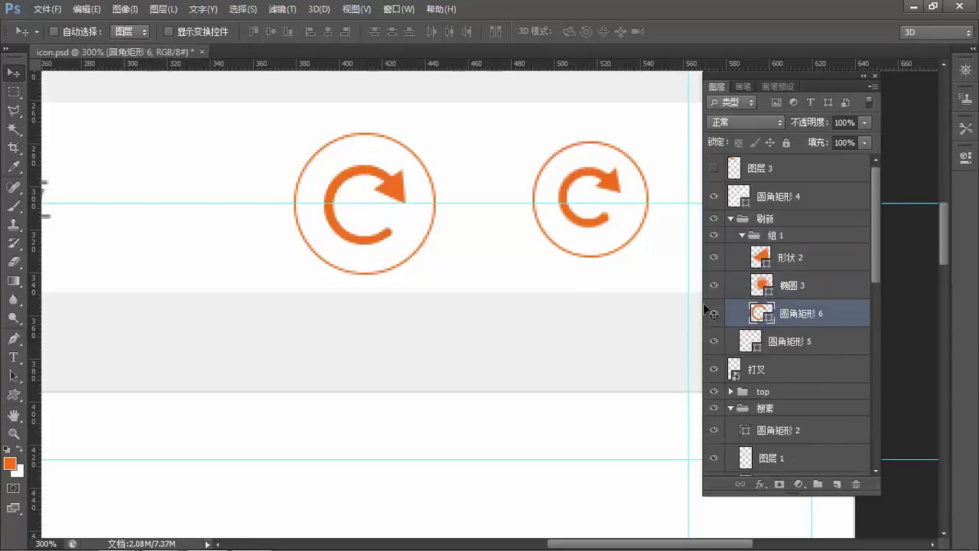
{"action": "key", "text": "a"}
{"action": "left_click", "coordinate": [357, 196]}
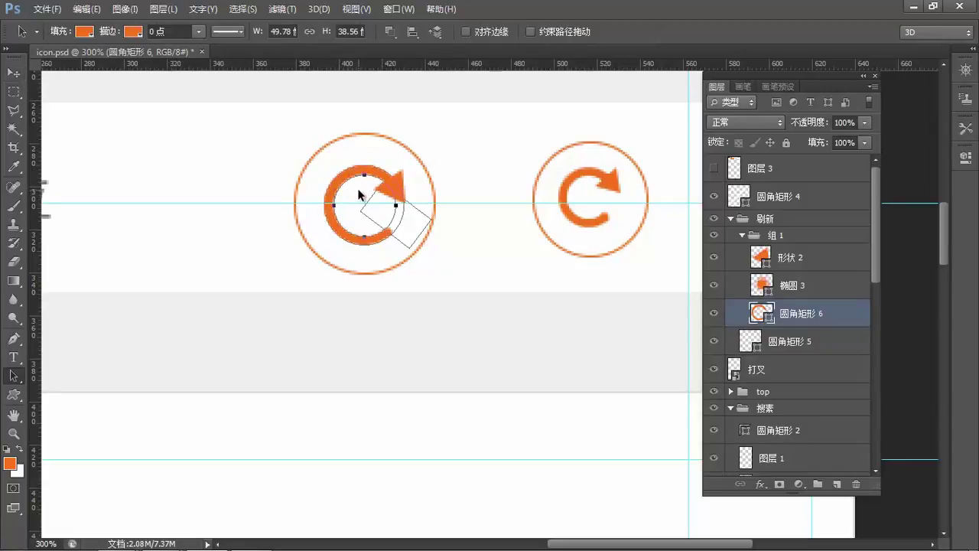
{"action": "key", "text": "ctrl+t"}
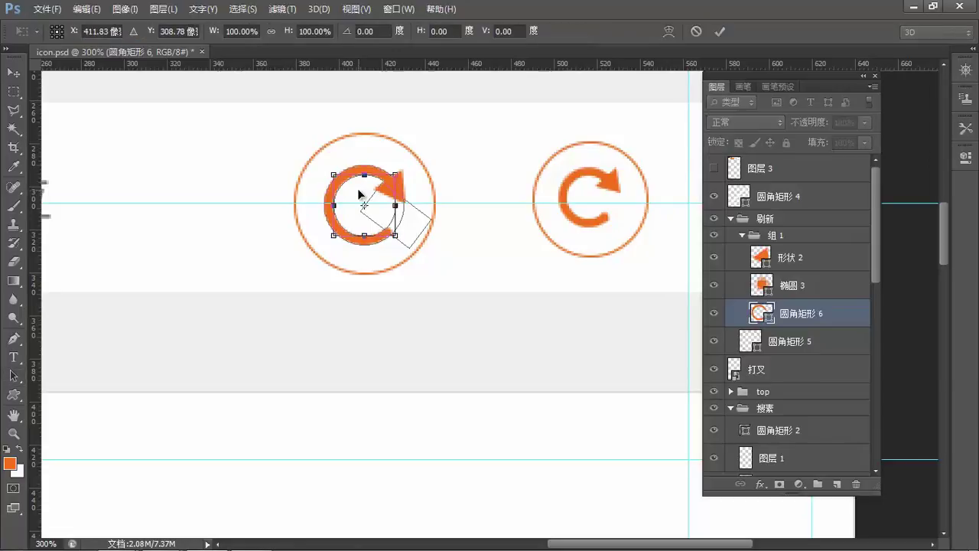
{"action": "left_click_drag", "start_coordinate": [333, 174], "coordinate": [337, 178]}
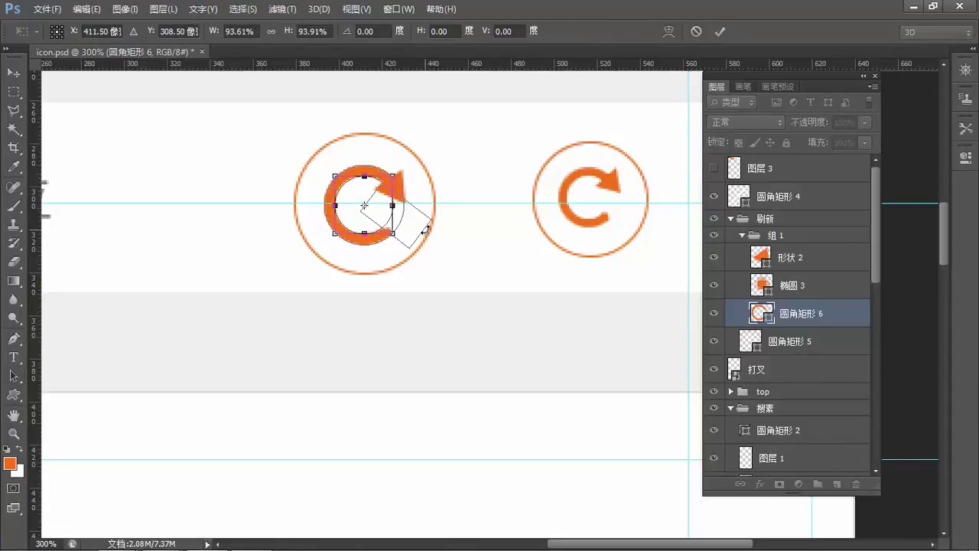
{"action": "key", "text": "Return"}
Nudge the arrowhead triangle 1 px left and rotate it slightly counterclockwise
{"action": "key", "text": "v"}
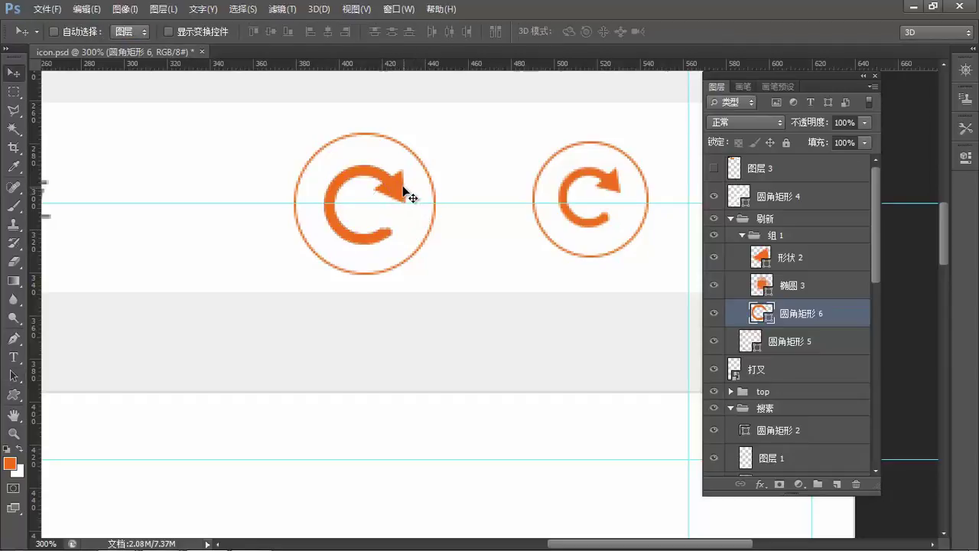
{"action": "left_click", "coordinate": [406, 190], "text": "ctrl"}
{"action": "key", "text": "Left"}
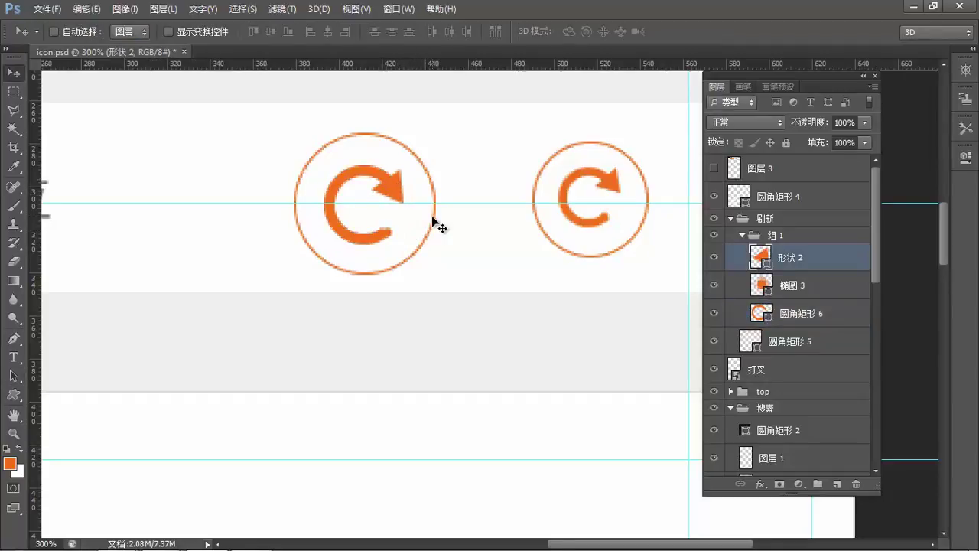
{"action": "key", "text": "ctrl+t"}
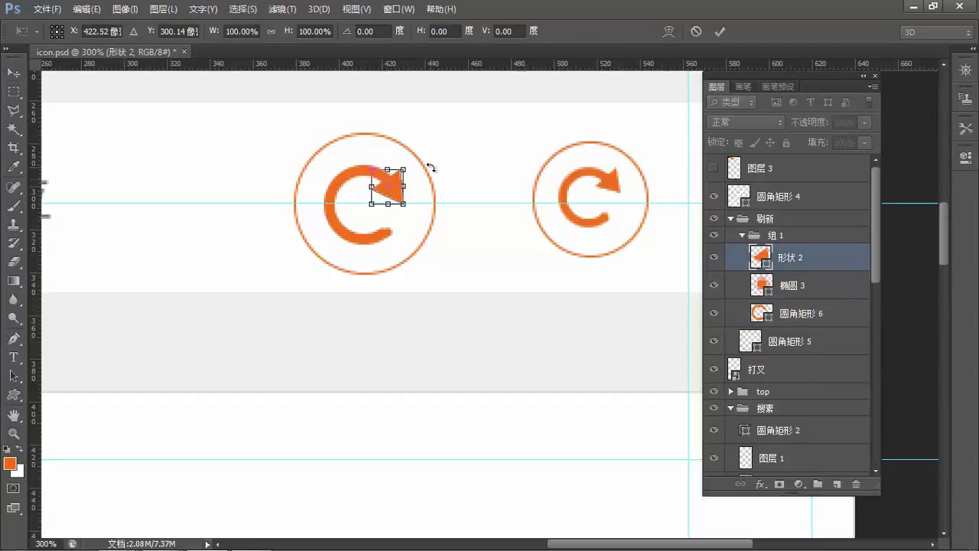
{"action": "left_click_drag", "start_coordinate": [442, 157], "coordinate": [437, 156]}
{"action": "key", "text": "Return"}
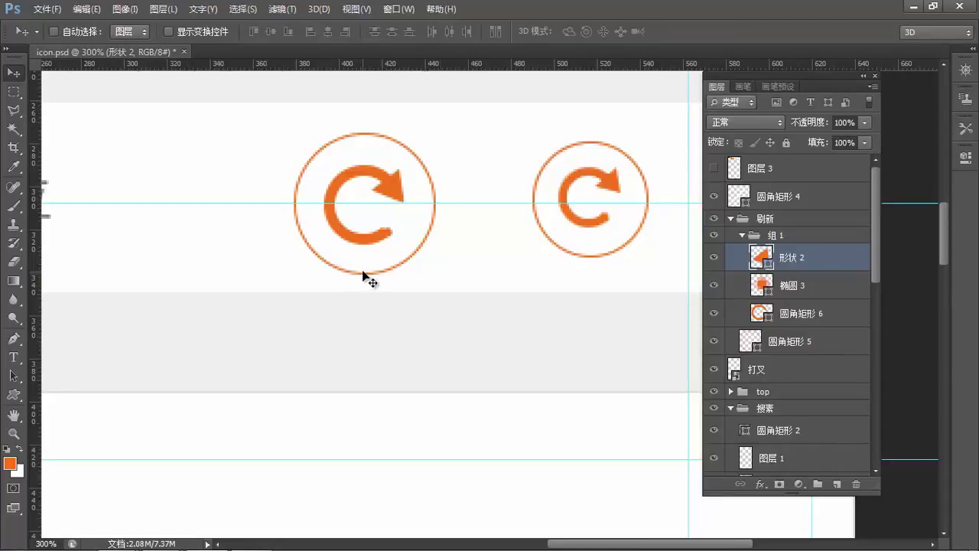
Collapse the 刷新 group, check its contents by toggling its visibility, and convert it to a smart object
{"action": "left_click", "coordinate": [807, 232]}
{"action": "left_click", "coordinate": [806, 220]}
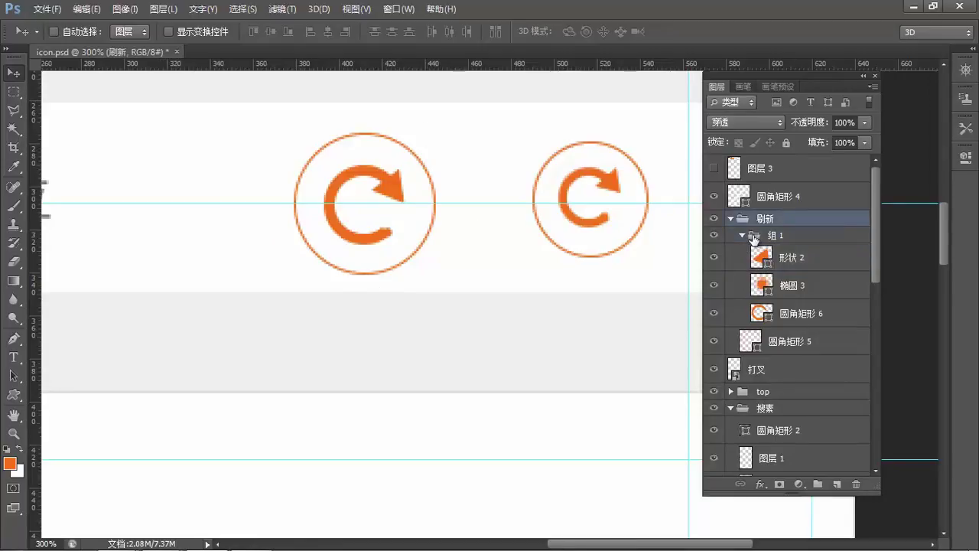
{"action": "left_click", "coordinate": [730, 219]}
{"action": "left_click", "coordinate": [713, 219]}
{"action": "left_click", "coordinate": [714, 219]}
{"action": "right_click", "coordinate": [782, 219]}
{"action": "left_click", "coordinate": [854, 258]}
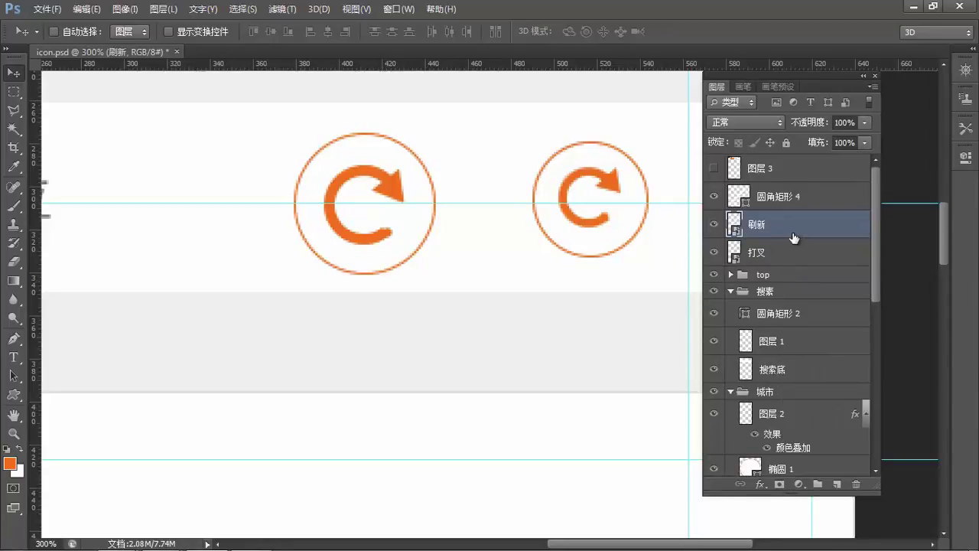
Move the 刷新 smart object horizontally to sit closer to the smaller reference refresh icon
{"action": "left_click_drag", "start_coordinate": [441, 220], "coordinate": [484, 214]}
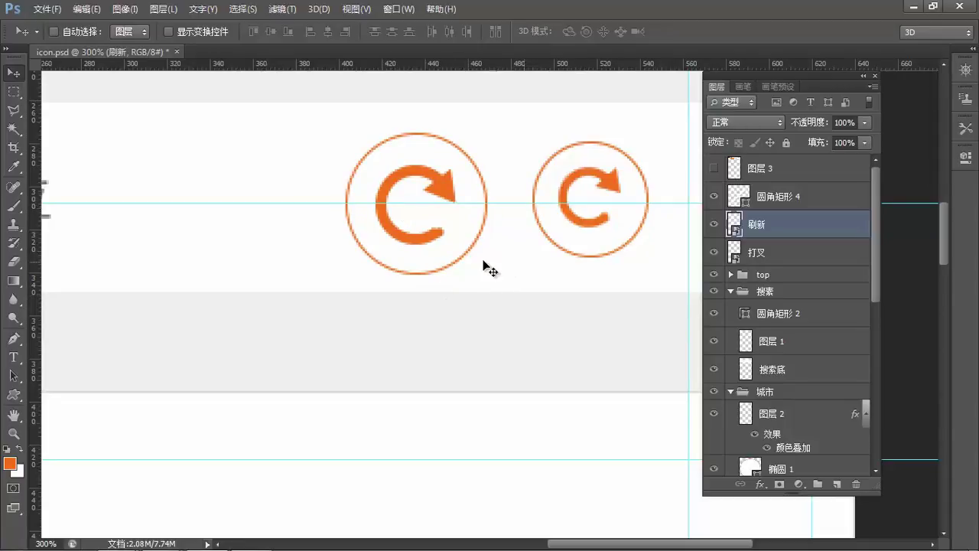
{"action": "left_click_drag", "start_coordinate": [363, 247], "coordinate": [339, 268]}
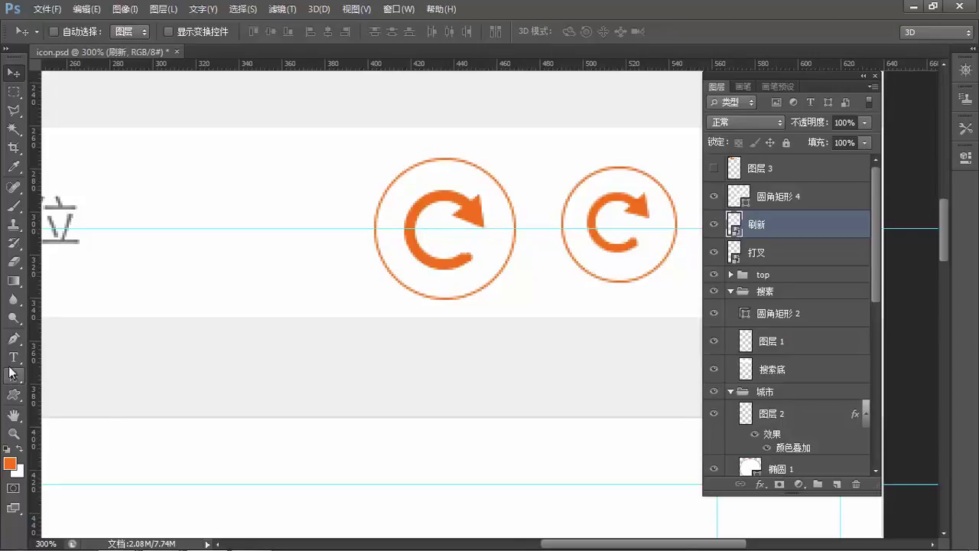
Draw an 85 × 85 px orange circle beside the 刷新 icon and subtract a slightly smaller circle from it in the same shape layer
{"action": "left_click", "coordinate": [17, 400]}
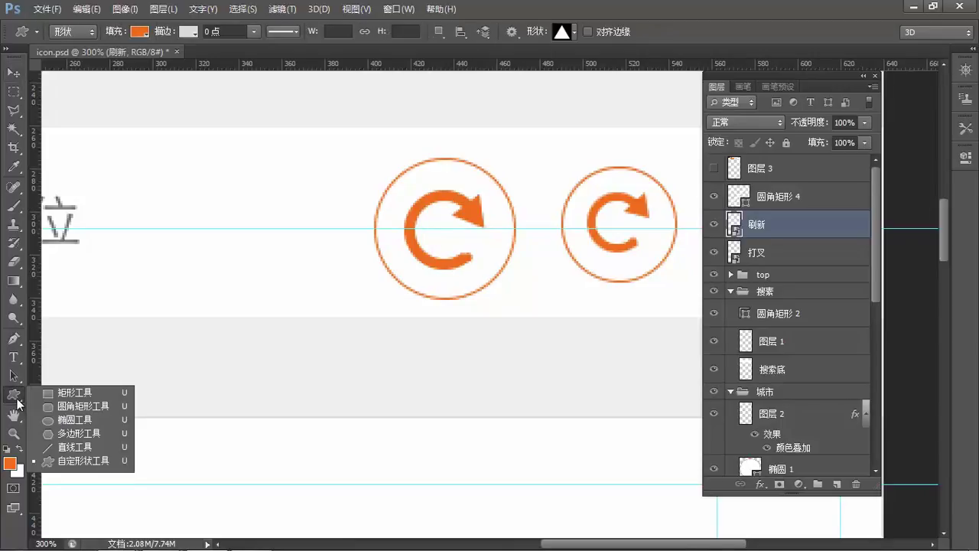
{"action": "left_click", "coordinate": [77, 419]}
{"action": "left_click_drag", "start_coordinate": [162, 165], "coordinate": [347, 394]}
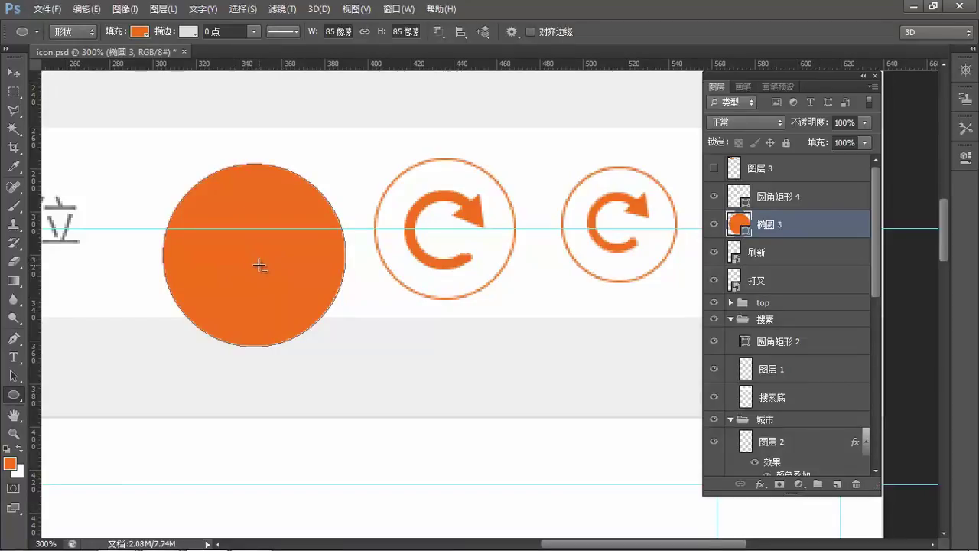
{"action": "left_click_drag", "start_coordinate": [259, 266], "coordinate": [194, 161]}
{"action": "left_click_drag", "start_coordinate": [189, 157], "coordinate": [182, 150]}
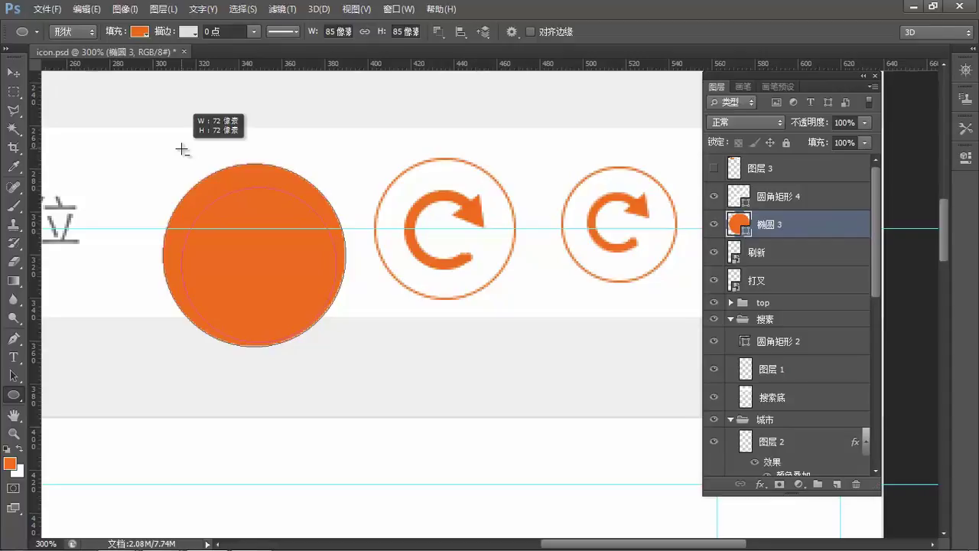
{"action": "left_click_drag", "start_coordinate": [182, 149], "coordinate": [182, 150]}
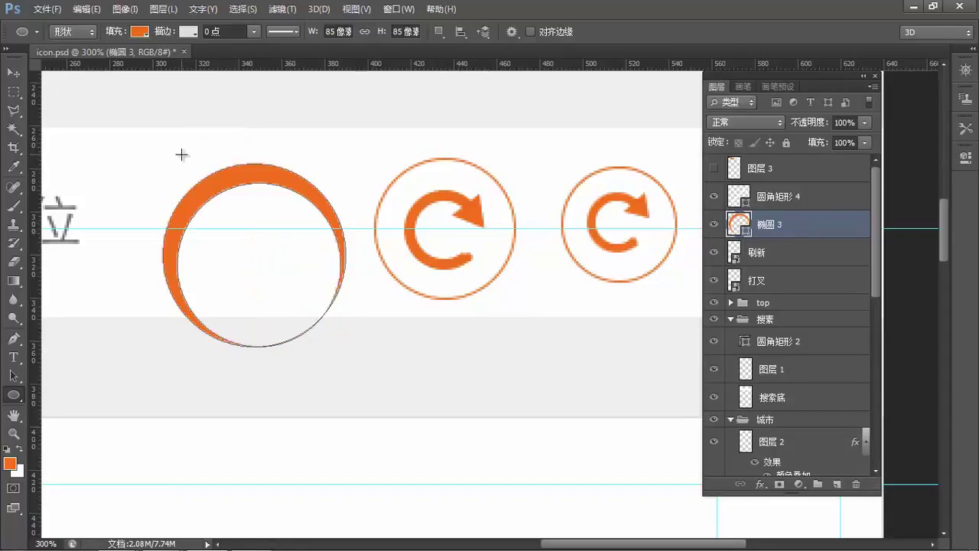
Align the outer circle and its cutout circle on their vertical and horizontal centres to form an even ring
{"action": "key", "text": "a"}
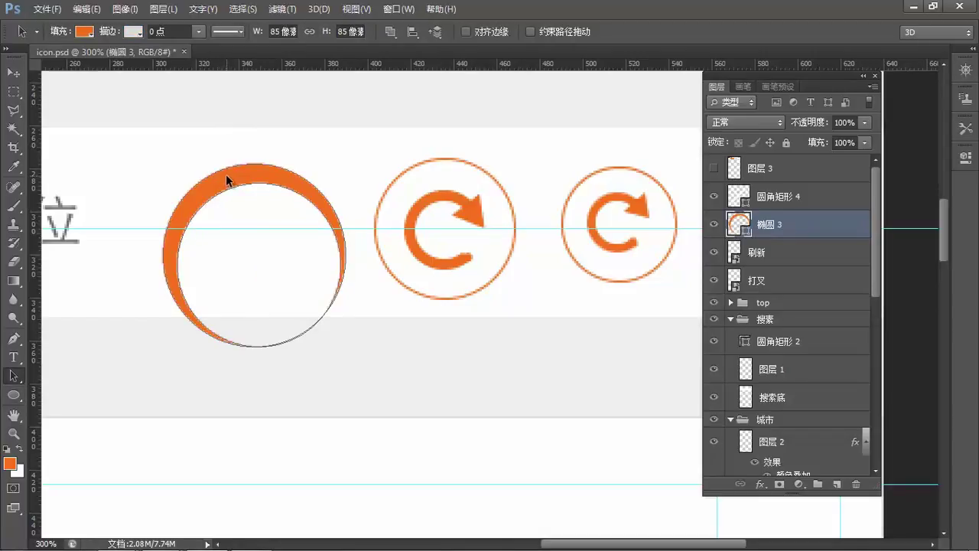
{"action": "left_click", "coordinate": [228, 187]}
{"action": "left_click", "coordinate": [414, 32]}
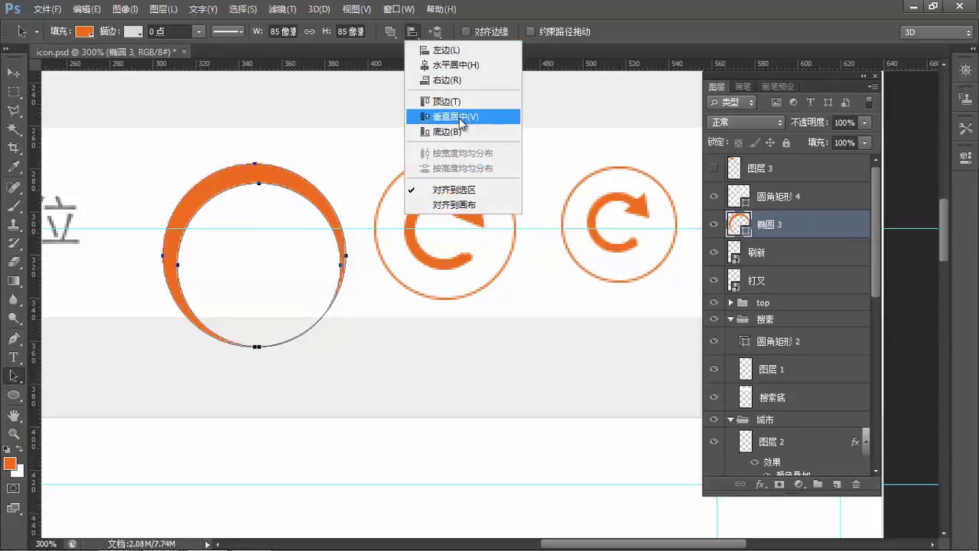
{"action": "left_click", "coordinate": [459, 117]}
{"action": "left_click", "coordinate": [414, 32]}
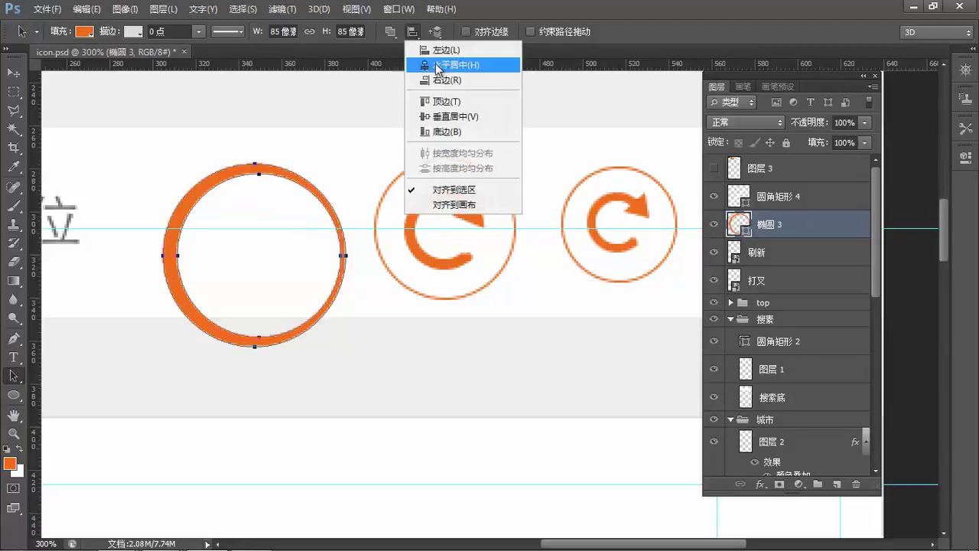
{"action": "left_click", "coordinate": [447, 64]}
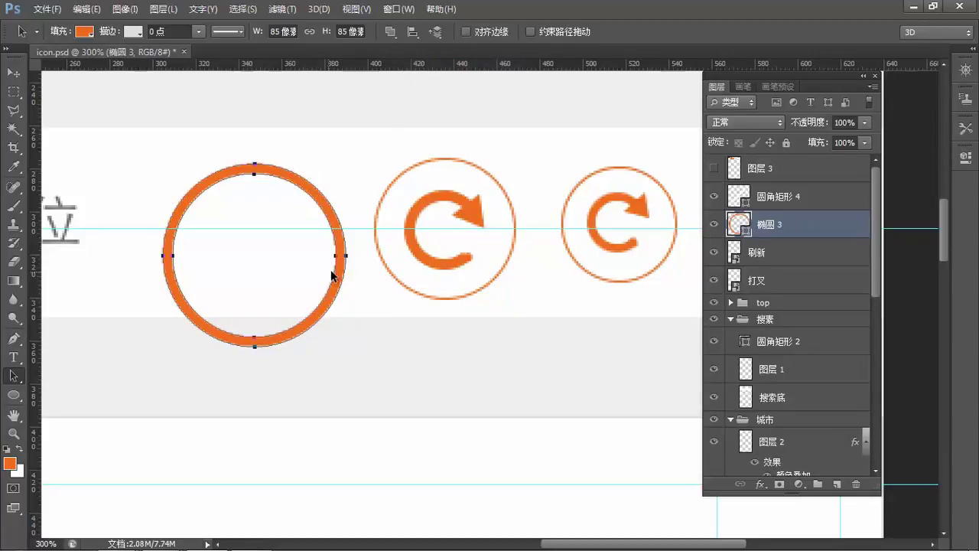
Scale the ring's inner cutout circle to 105.26% in width and height to thin the ring
{"action": "left_click", "coordinate": [284, 188]}
{"action": "key", "text": "ctrl+t"}
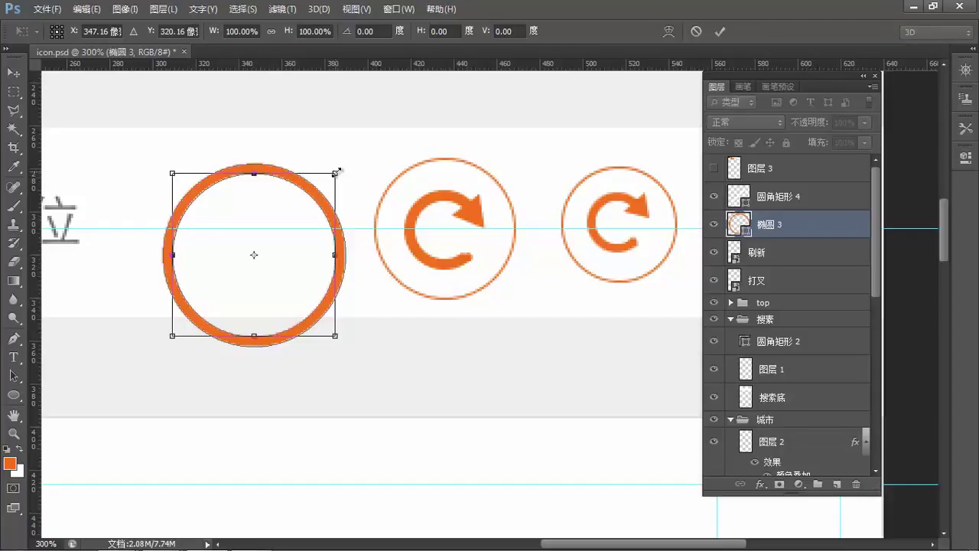
{"action": "left_click_drag", "start_coordinate": [342, 169], "coordinate": [342, 167]}
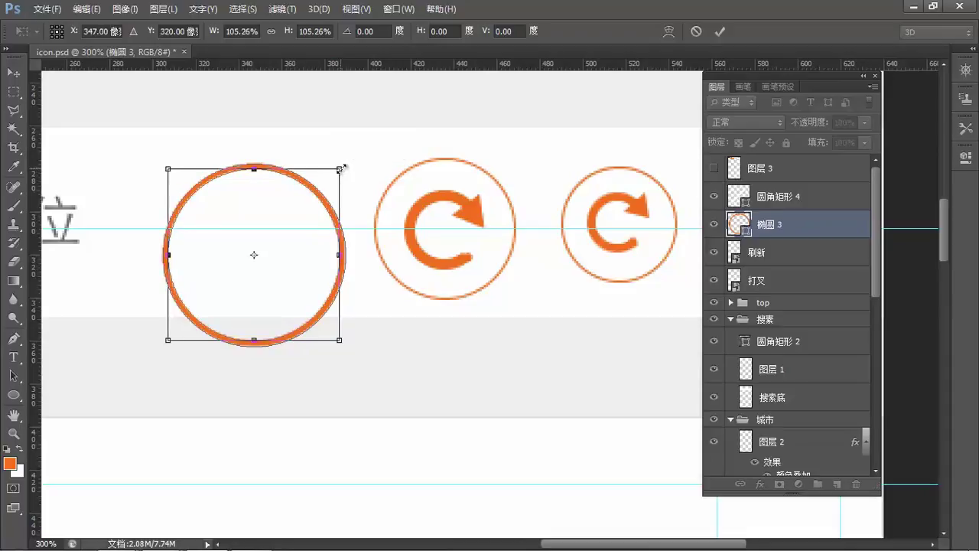
{"action": "left_click_drag", "start_coordinate": [342, 167], "coordinate": [346, 162]}
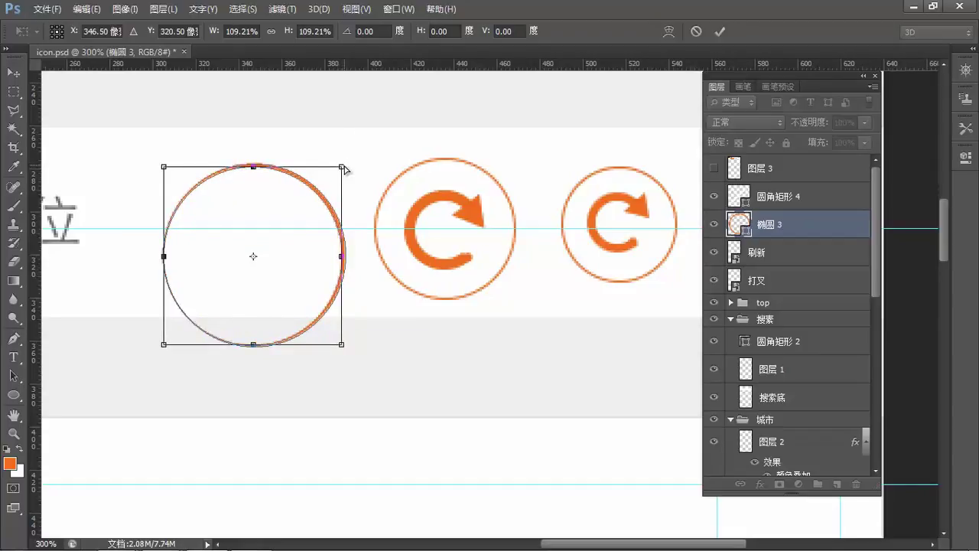
{"action": "left_click_drag", "start_coordinate": [342, 168], "coordinate": [340, 170]}
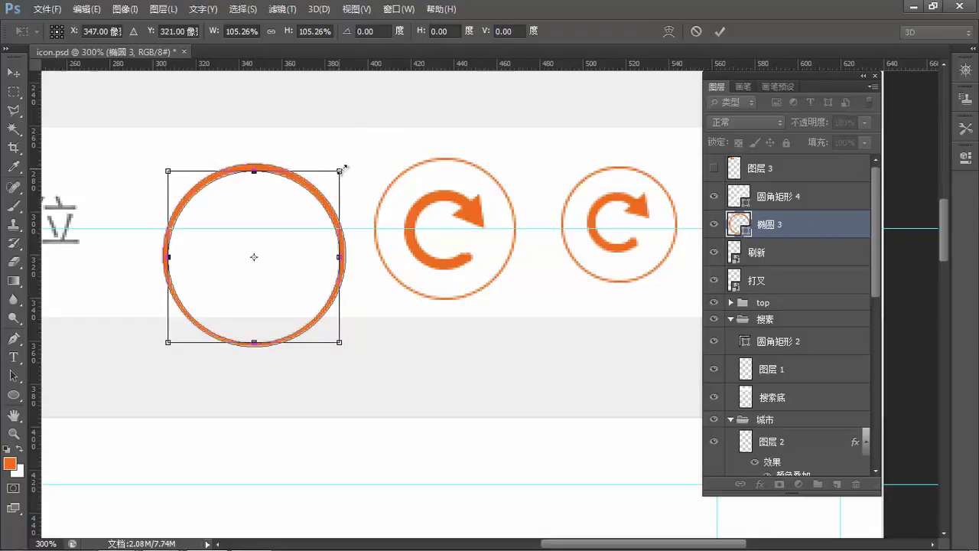
{"action": "key", "text": "Return"}
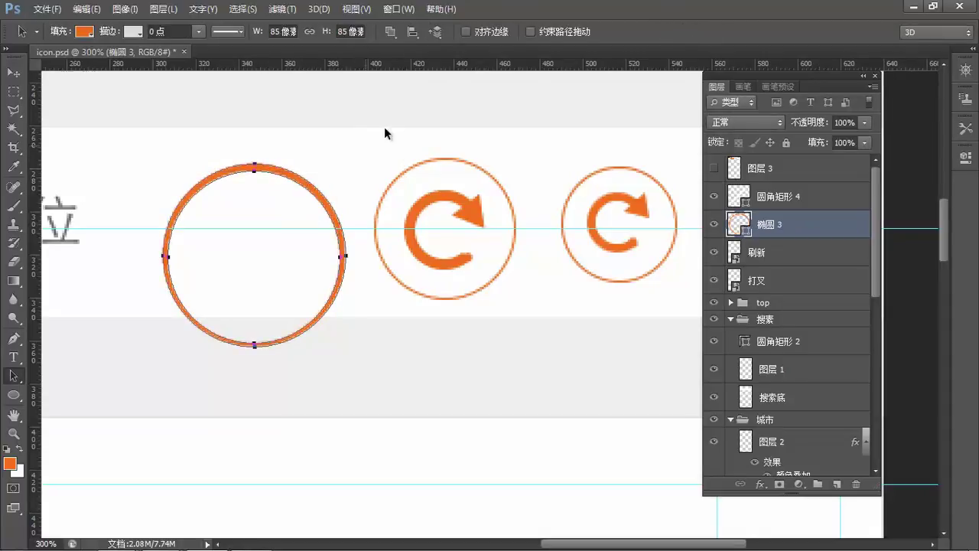
Realign the thin ring's two circle paths on their horizontal and vertical centres
{"action": "left_click", "coordinate": [413, 33]}
{"action": "left_click", "coordinate": [422, 66]}
{"action": "left_click", "coordinate": [413, 33]}
{"action": "left_click", "coordinate": [455, 116]}
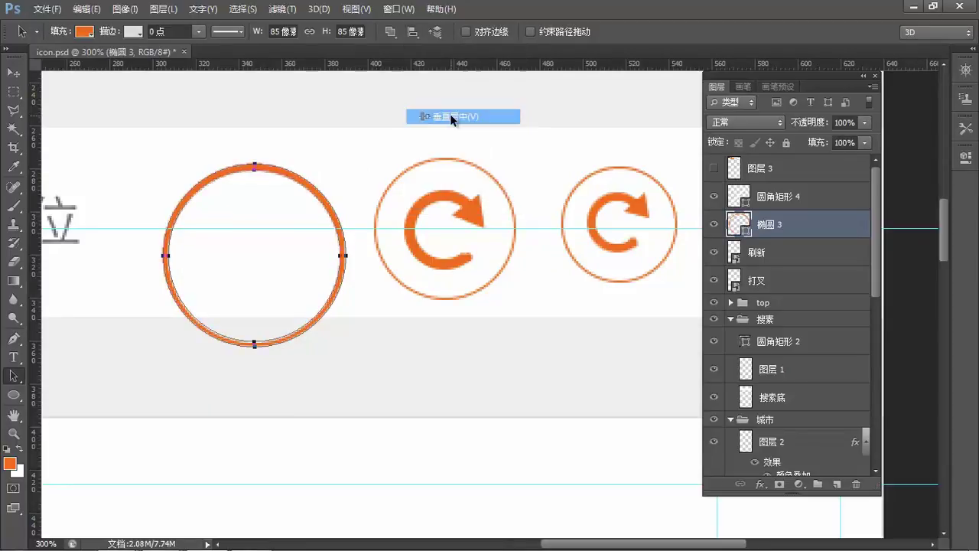
{"action": "key", "text": "v"}
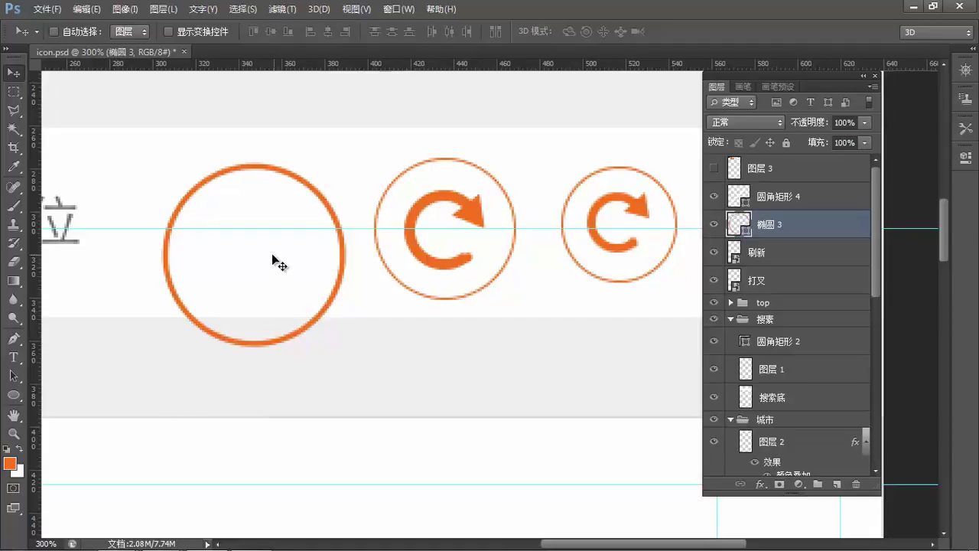
Draw a smaller filled circle inside the thin ring on layer 椭圆 3 and subtract another circle from it
{"action": "left_click", "coordinate": [14, 394]}
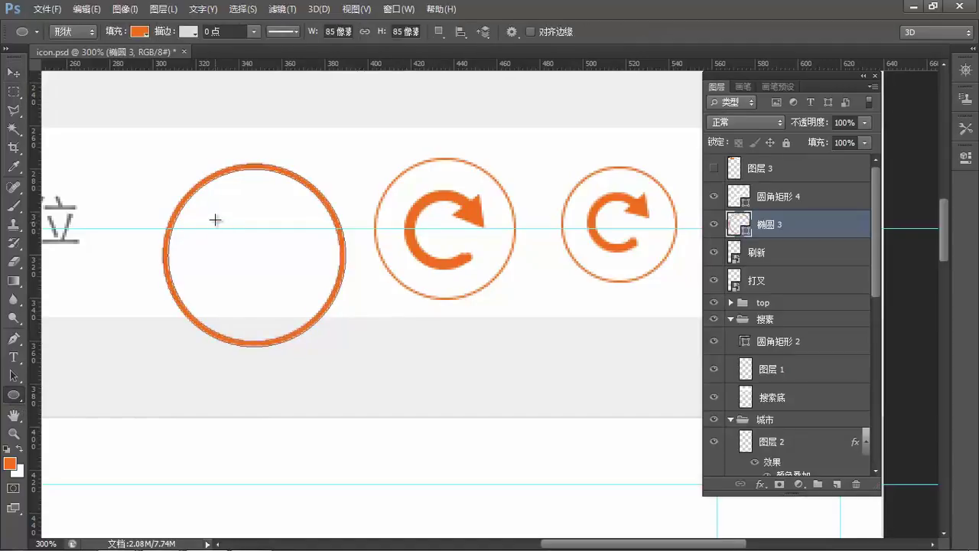
{"action": "left_click_drag", "start_coordinate": [212, 204], "coordinate": [320, 346]}
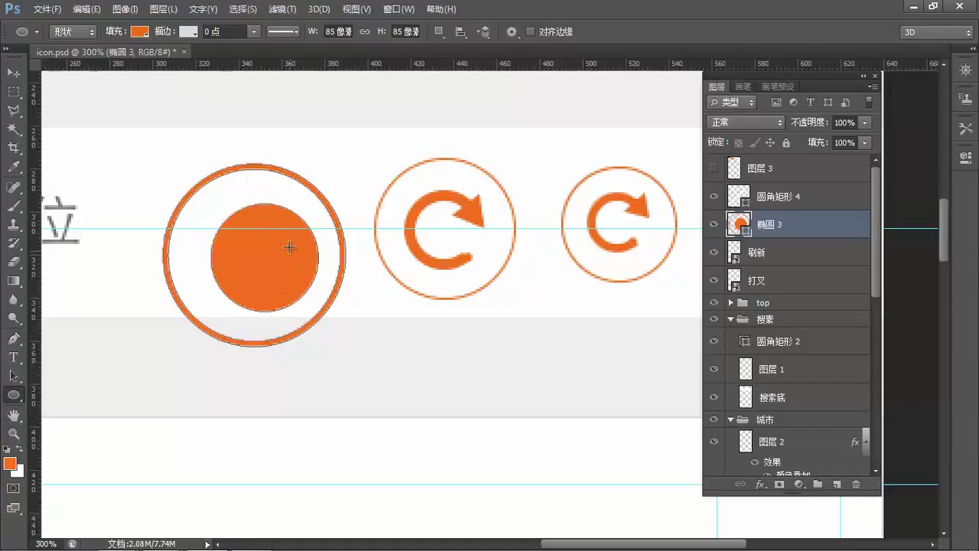
{"action": "scroll", "coordinate": [257, 258], "scroll_direction": "up", "scroll_amount": 2}
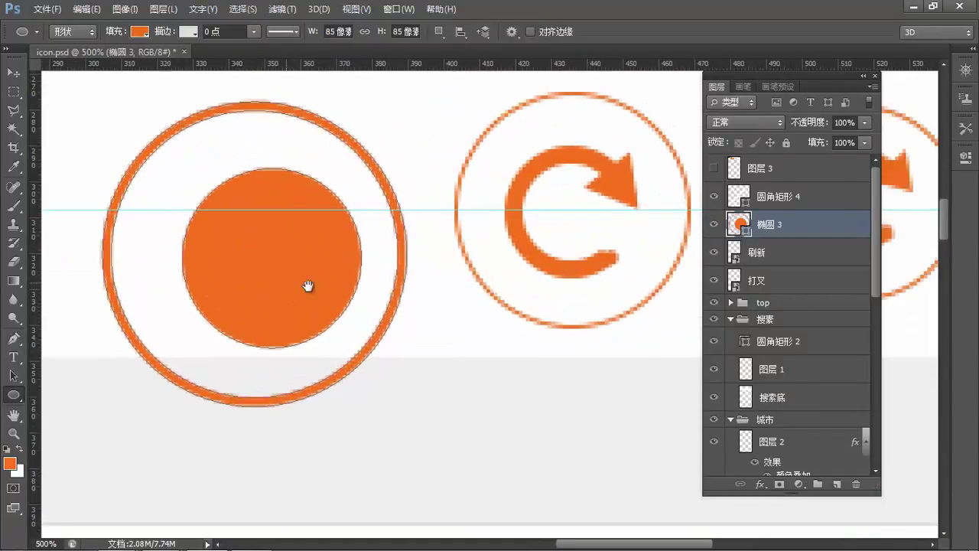
{"action": "left_click_drag", "start_coordinate": [366, 296], "coordinate": [372, 296]}
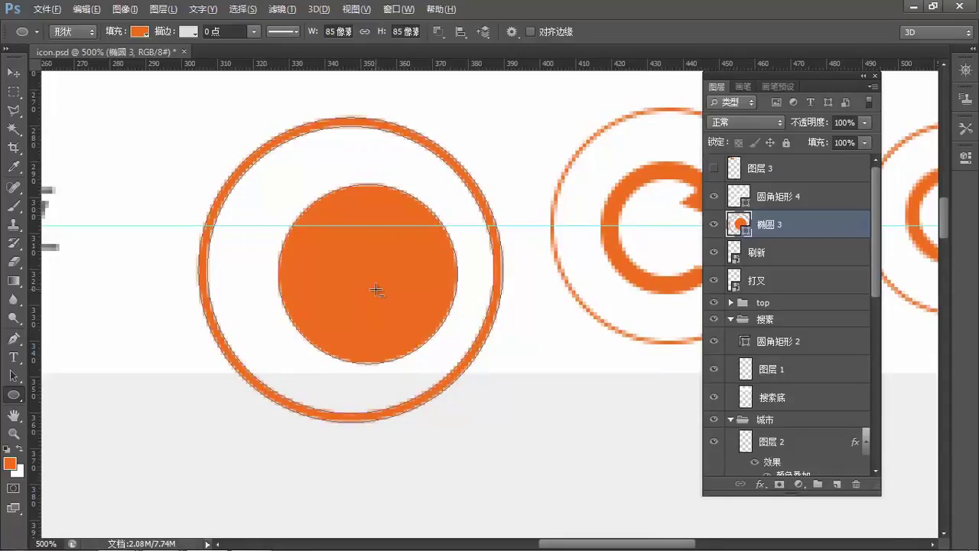
{"action": "left_click_drag", "start_coordinate": [377, 290], "coordinate": [301, 212]}
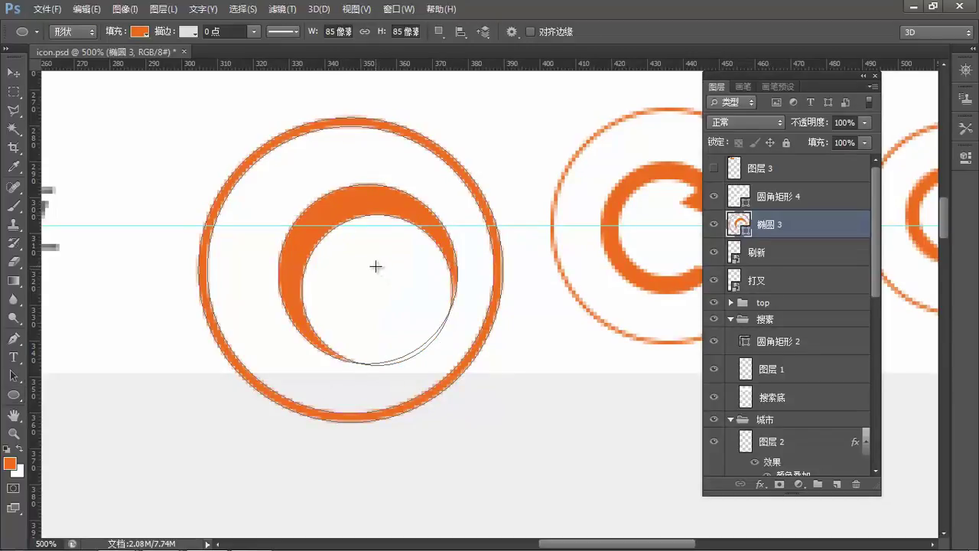
Reposition the inner cutout circle and shrink it slightly so the inner ring becomes thicker
{"action": "key", "text": "a"}
{"action": "left_click_drag", "start_coordinate": [344, 239], "coordinate": [346, 253]}
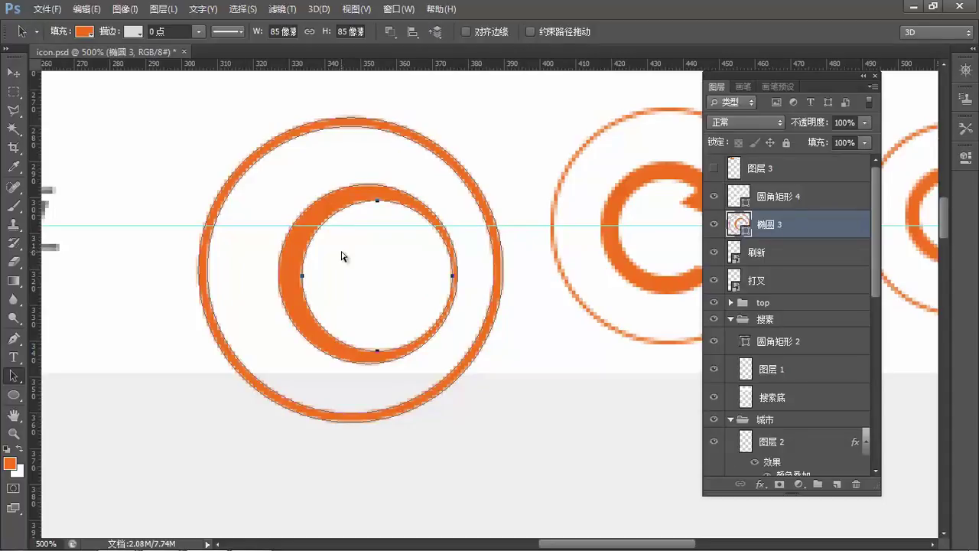
{"action": "key", "text": "ctrl+t"}
{"action": "left_click_drag", "start_coordinate": [452, 200], "coordinate": [442, 212]}
{"action": "left_click_drag", "start_coordinate": [404, 263], "coordinate": [393, 255]}
{"action": "key", "text": "Return"}
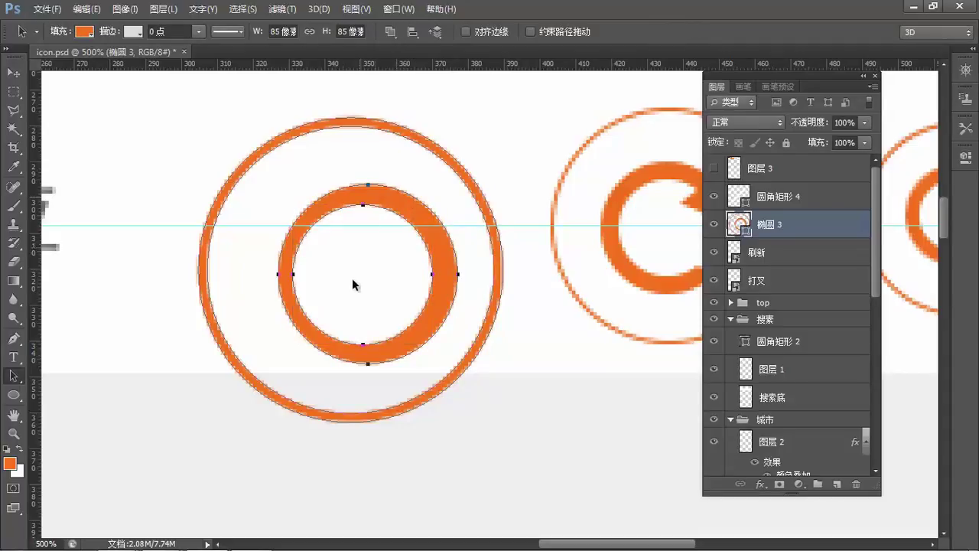
Align the inner ring's two circle paths on their horizontal and vertical centres
{"action": "left_click", "coordinate": [413, 34]}
{"action": "left_click", "coordinate": [452, 66]}
{"action": "left_click", "coordinate": [412, 32]}
{"action": "left_click", "coordinate": [455, 122]}
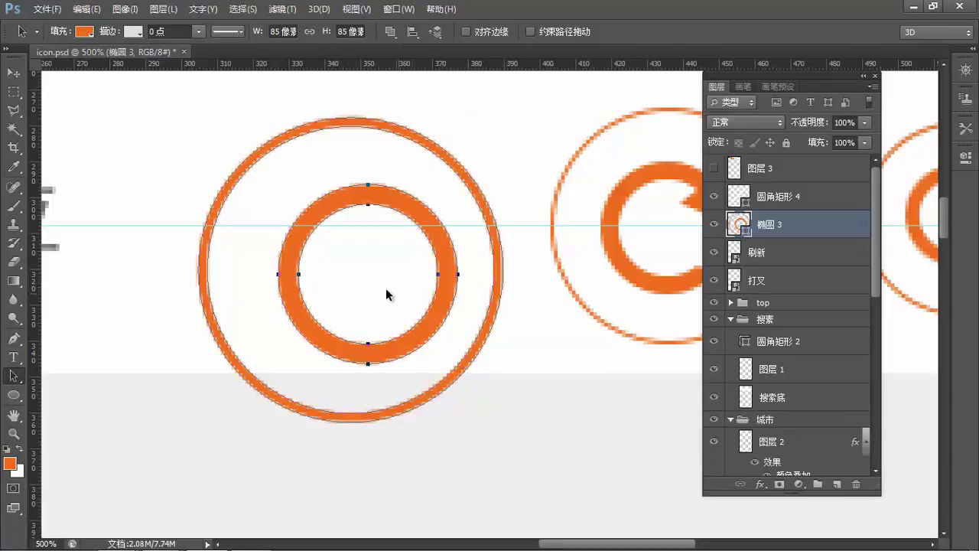
Subtract a rectangle from the lower-right part of the inner ring to open a gap in it
{"action": "left_click", "coordinate": [13, 394]}
{"action": "left_click", "coordinate": [77, 392]}
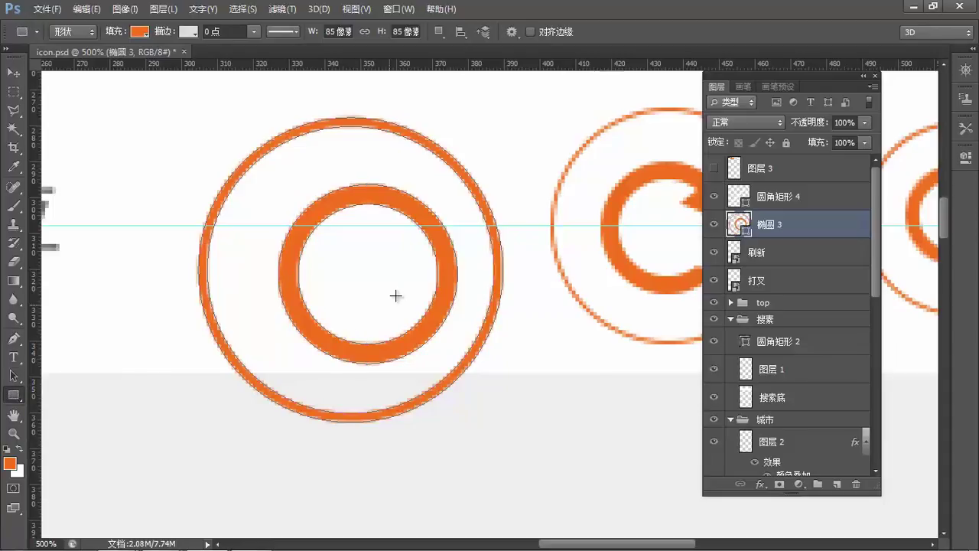
{"action": "left_click", "coordinate": [379, 266]}
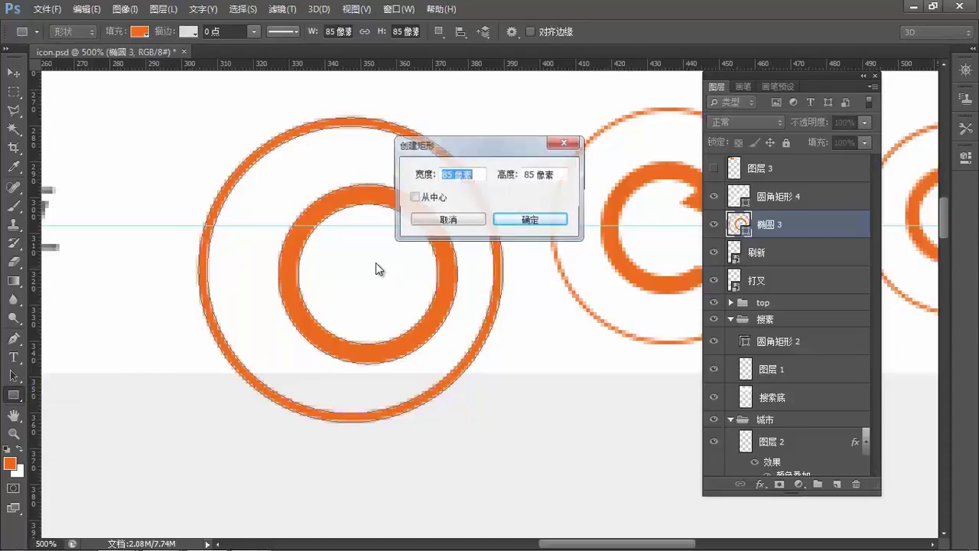
{"action": "left_click", "coordinate": [470, 221]}
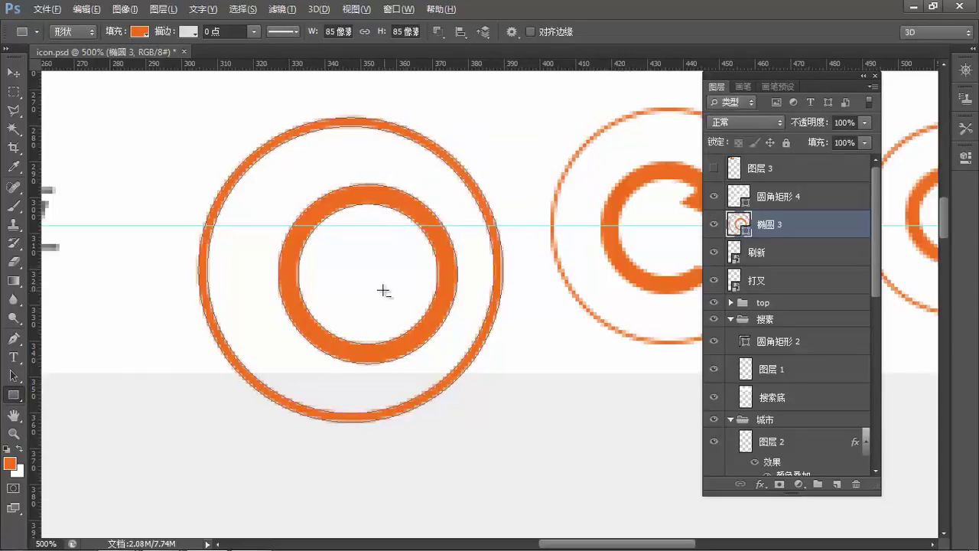
{"action": "left_click_drag", "start_coordinate": [378, 279], "coordinate": [418, 303]}
{"action": "key", "text": "a"}
{"action": "left_click_drag", "start_coordinate": [370, 280], "coordinate": [425, 300]}
{"action": "left_click_drag", "start_coordinate": [346, 268], "coordinate": [276, 227]}
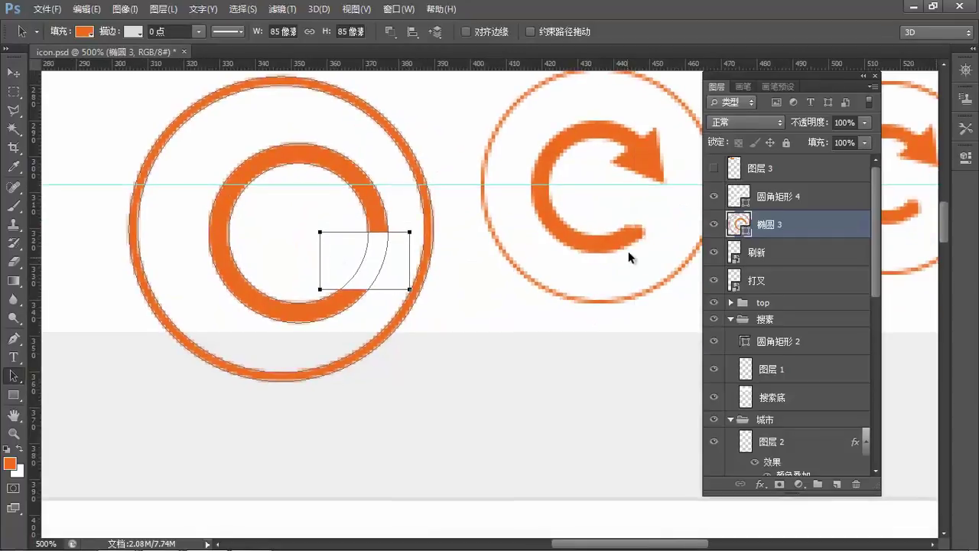
Rotate the subtracted rectangle clockwise to 46.45° across the inner ring's gap
{"action": "key", "text": "ctrl+t"}
{"action": "left_click_drag", "start_coordinate": [426, 226], "coordinate": [432, 261]}
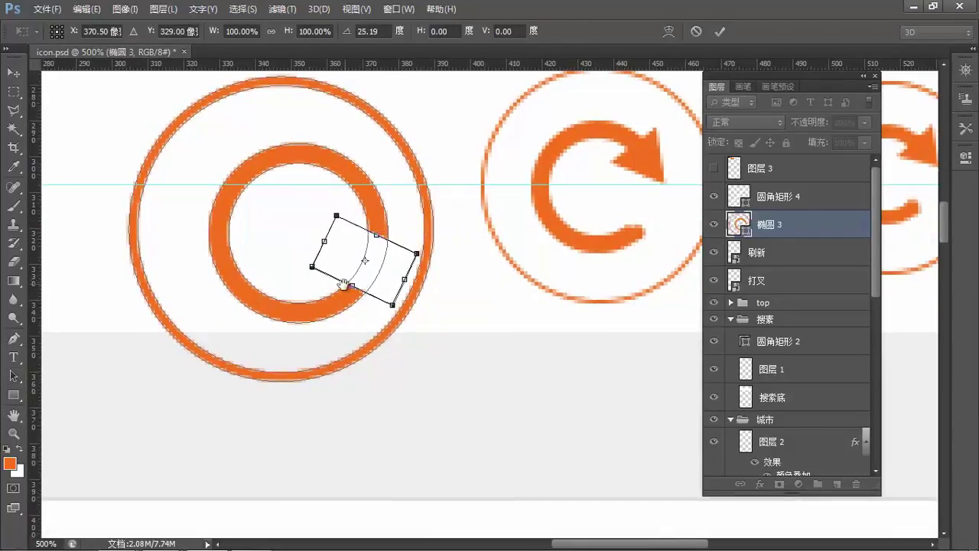
{"action": "scroll", "coordinate": [344, 284], "scroll_direction": "up", "scroll_amount": 3}
{"action": "left_click_drag", "start_coordinate": [498, 234], "coordinate": [488, 276]}
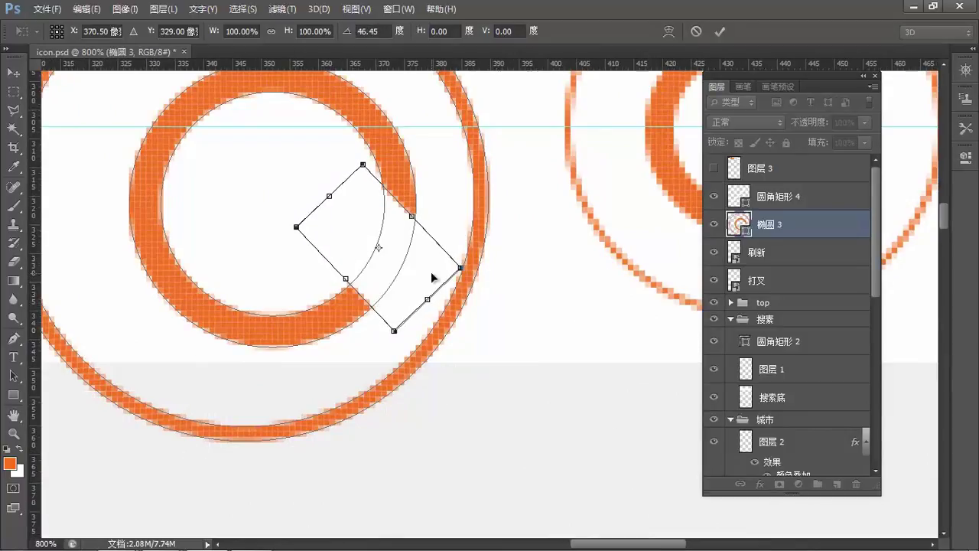
Shift the subtracted rectangle towards the inner ring's centre and scale it proportionally to 134.99%
{"action": "left_click_drag", "start_coordinate": [338, 223], "coordinate": [311, 226]}
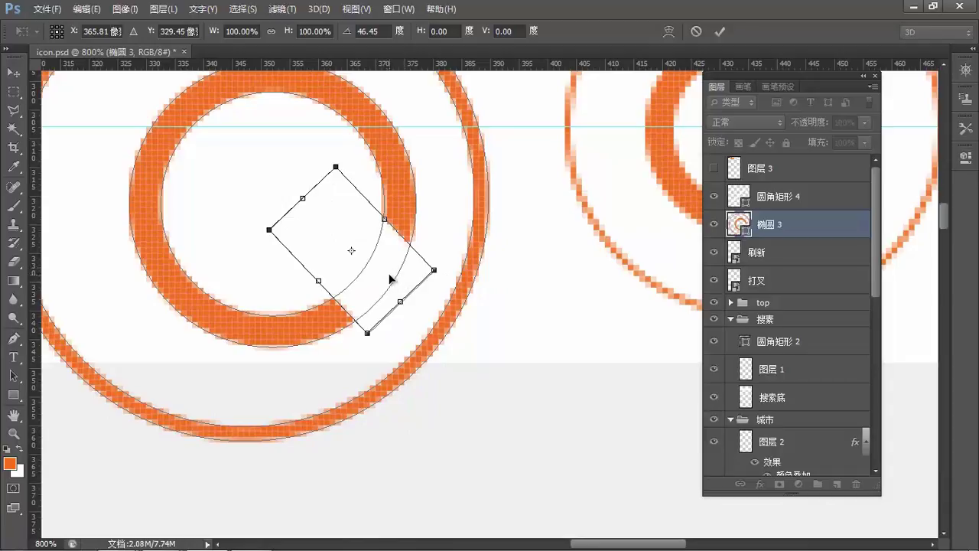
{"action": "left_click_drag", "start_coordinate": [436, 268], "coordinate": [493, 304]}
{"action": "scroll", "coordinate": [494, 296], "scroll_direction": "up", "scroll_amount": 1}
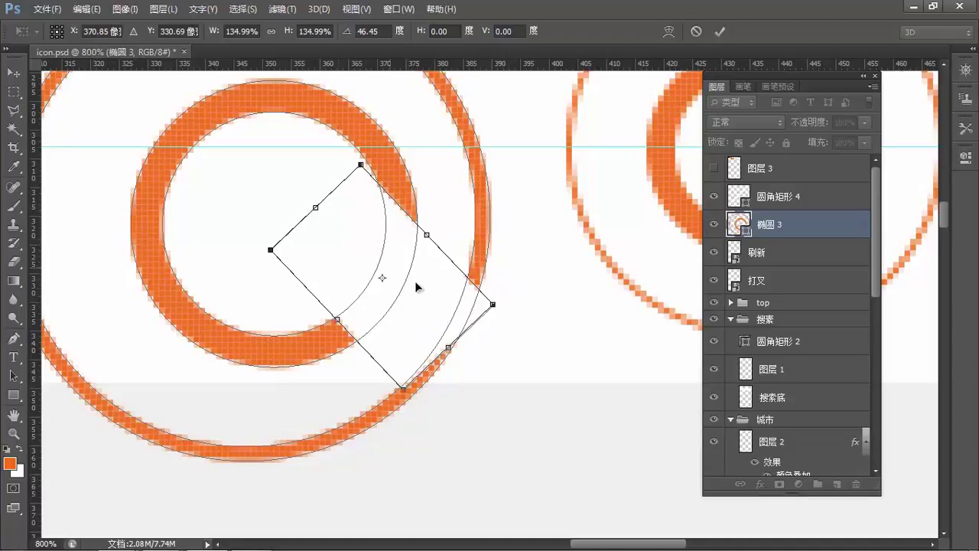
{"action": "left_click_drag", "start_coordinate": [512, 265], "coordinate": [400, 262]}
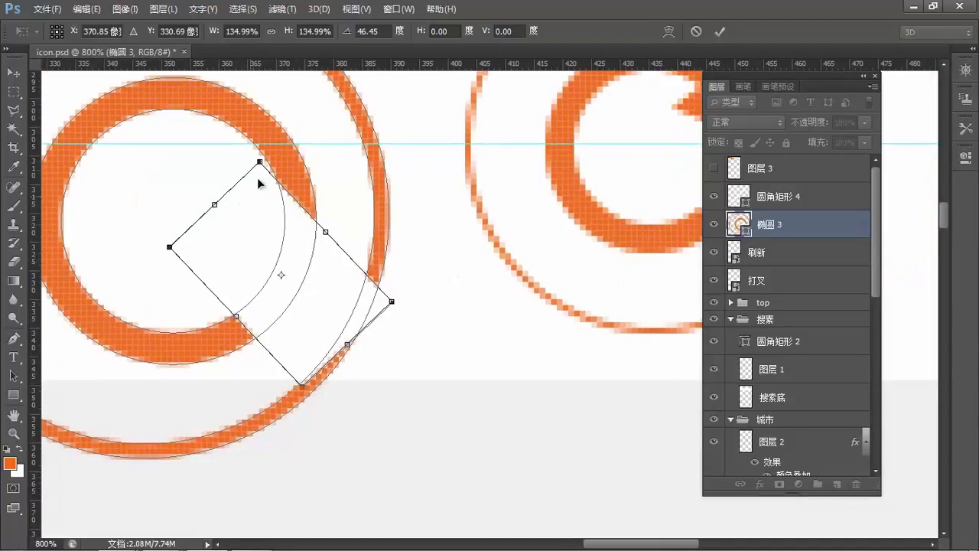
{"action": "scroll", "coordinate": [389, 207], "scroll_direction": "up", "scroll_amount": 1}
{"action": "scroll", "coordinate": [394, 212], "scroll_direction": "right", "scroll_amount": 1}
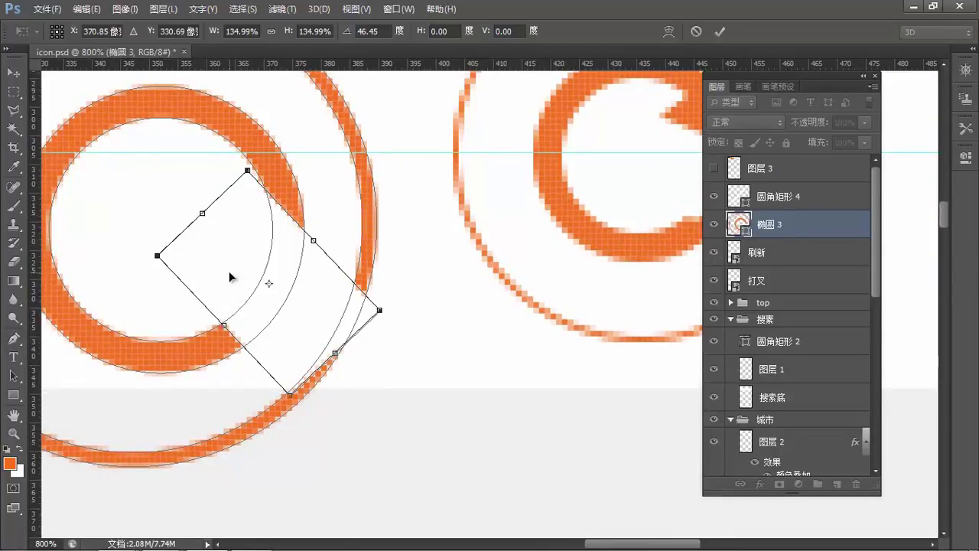
{"action": "key", "text": "Return"}
{"action": "scroll", "coordinate": [225, 339], "scroll_direction": "up", "scroll_amount": 2}
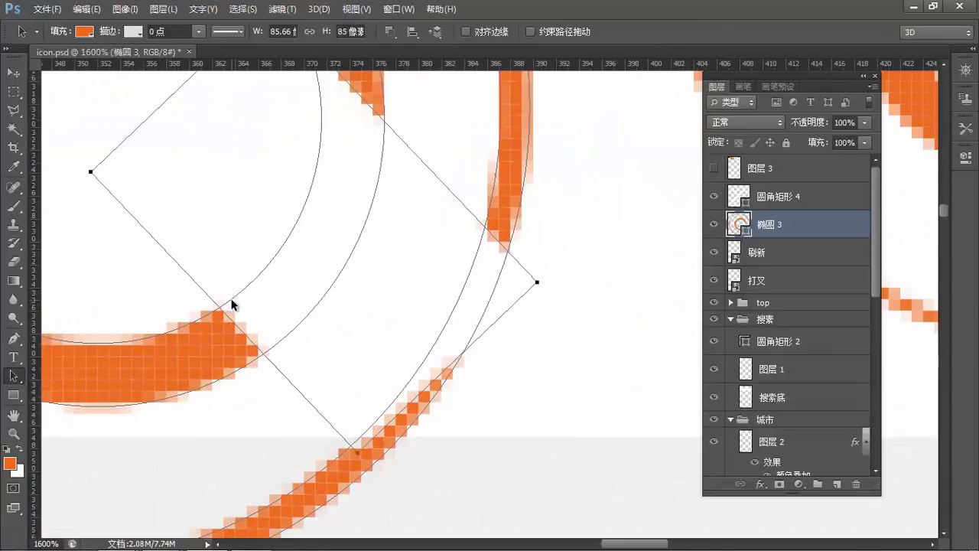
{"action": "left_click_drag", "start_coordinate": [339, 309], "coordinate": [378, 289]}
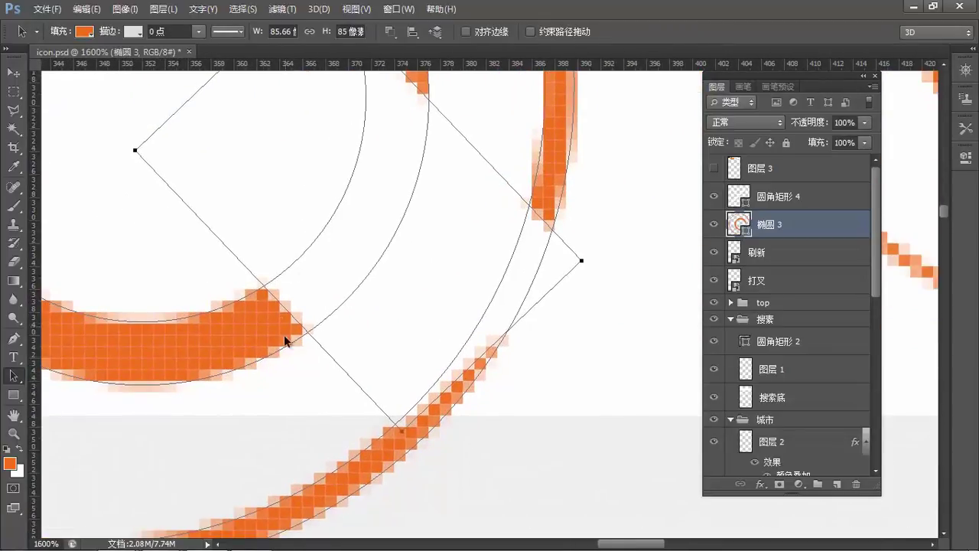
{"action": "left_click_drag", "start_coordinate": [280, 316], "coordinate": [374, 315]}
{"action": "scroll", "coordinate": [372, 275], "scroll_direction": "up", "scroll_amount": 1}
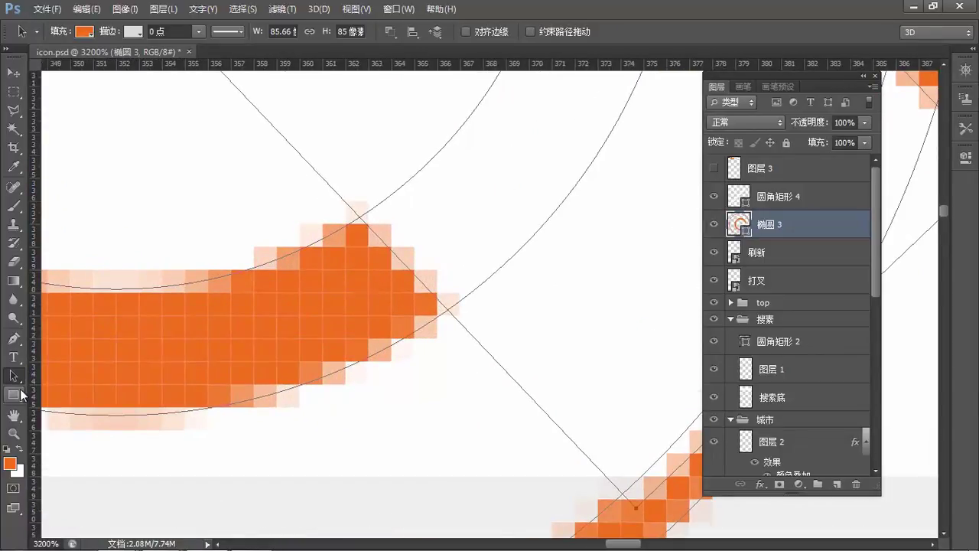
{"action": "left_click", "coordinate": [14, 394]}
{"action": "left_click", "coordinate": [81, 421]}
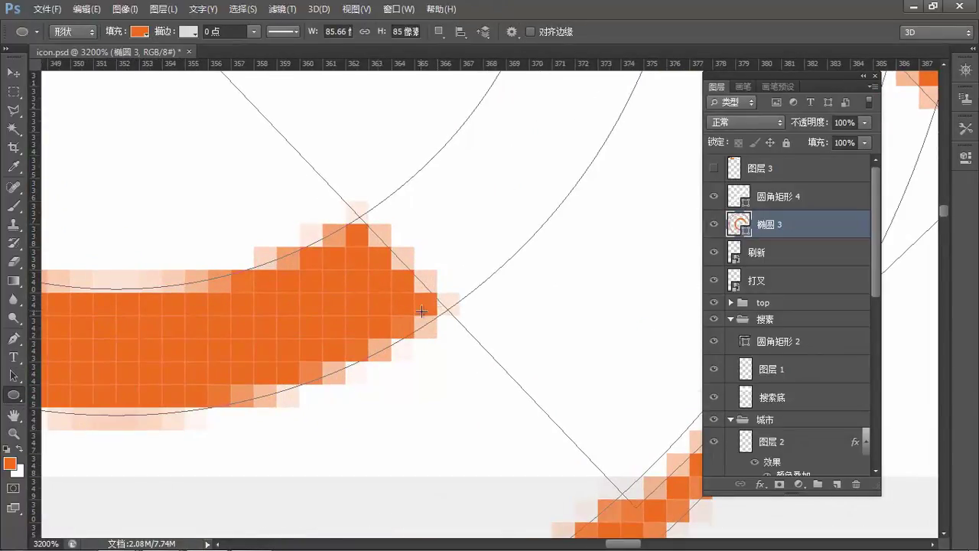
{"action": "key", "text": "a"}
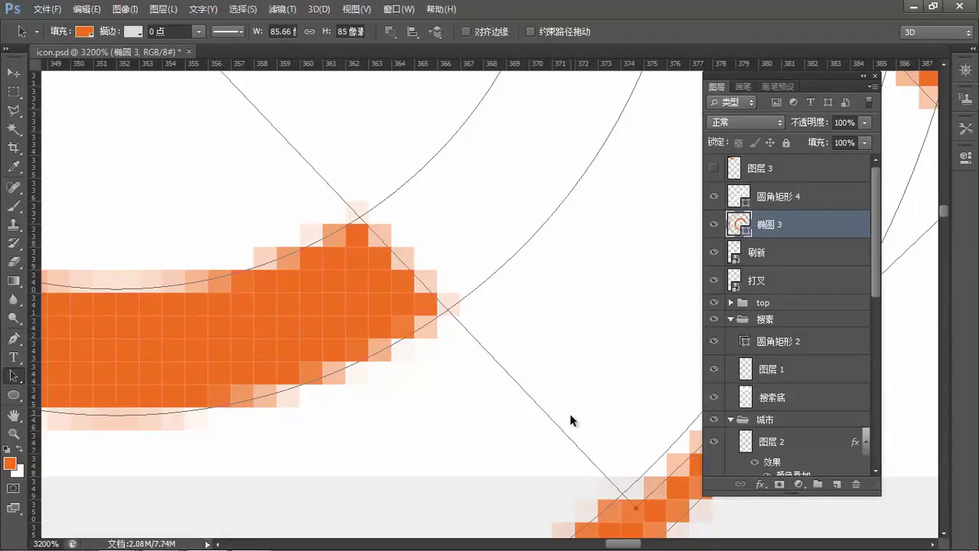
Rotate the subtracted rectangle clockwise by 6.46° and move it up and left towards the inner ring's centre
{"action": "key", "text": "ctrl+t"}
{"action": "left_click_drag", "start_coordinate": [84, 457], "coordinate": [75, 380]}
{"action": "key", "text": "ctrl+minus"}
{"action": "key", "text": "ctrl+minus"}
{"action": "key", "text": "ctrl+minus"}
{"action": "key", "text": "ctrl+minus"}
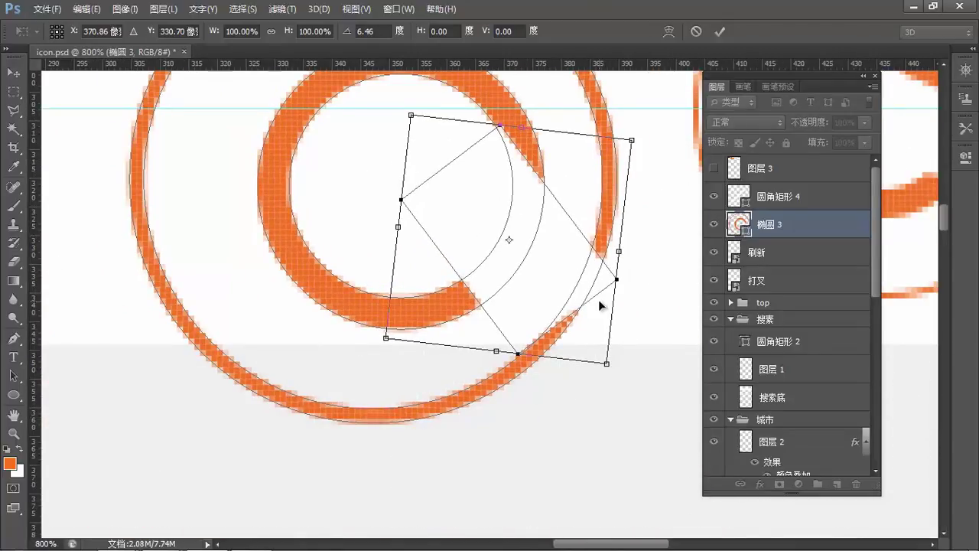
{"action": "left_click_drag", "start_coordinate": [471, 218], "coordinate": [450, 199]}
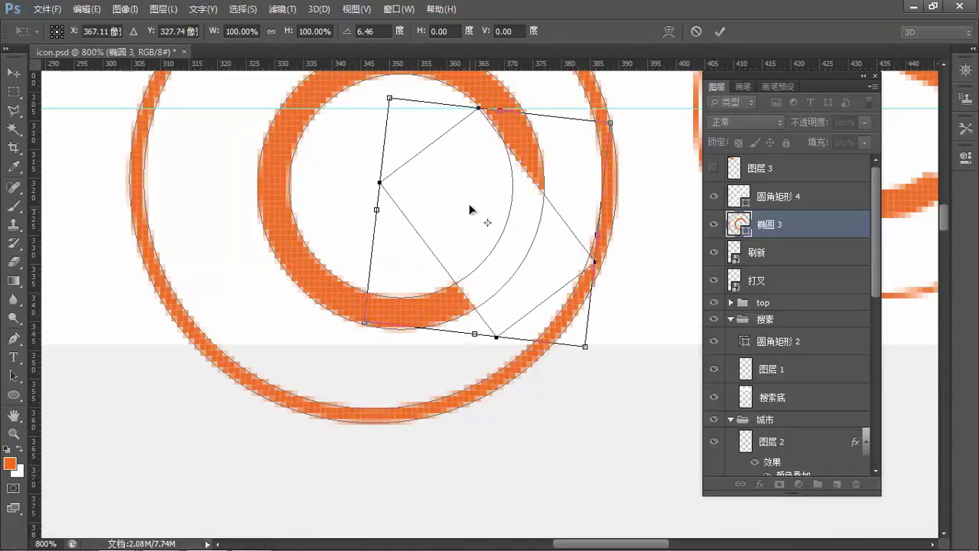
{"action": "key", "text": "Left"}
{"action": "key", "text": "Up"}
{"action": "key", "text": "Up"}
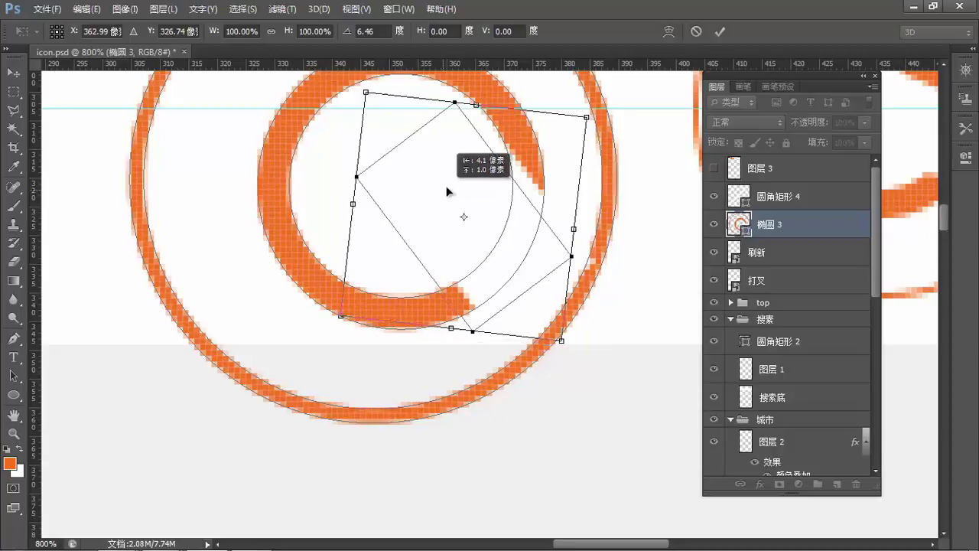
Scale the subtracted rectangle to 64.71%, centre it over the ring's lower-right gap and set its rotation to 3.80°
{"action": "left_click_drag", "start_coordinate": [586, 116], "coordinate": [543, 152]}
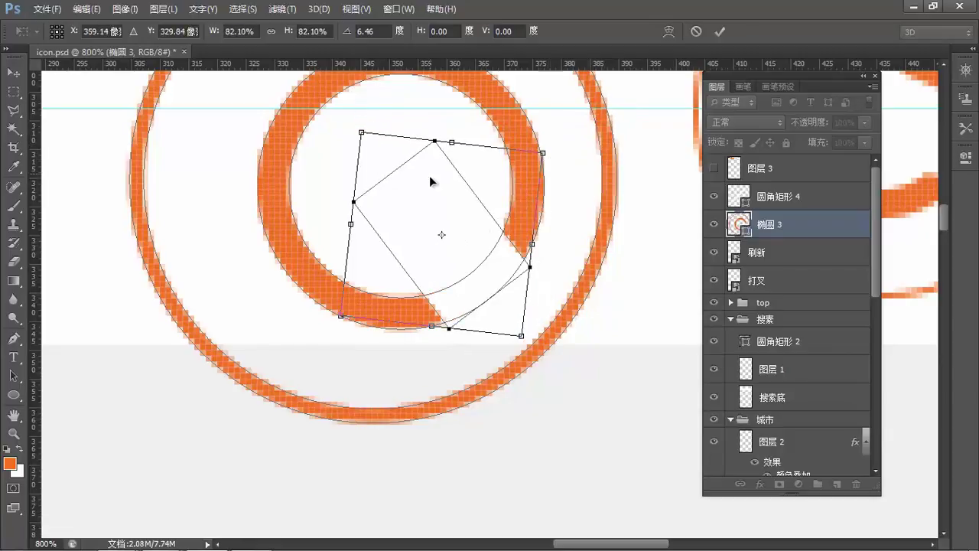
{"action": "left_click_drag", "start_coordinate": [360, 131], "coordinate": [393, 172]}
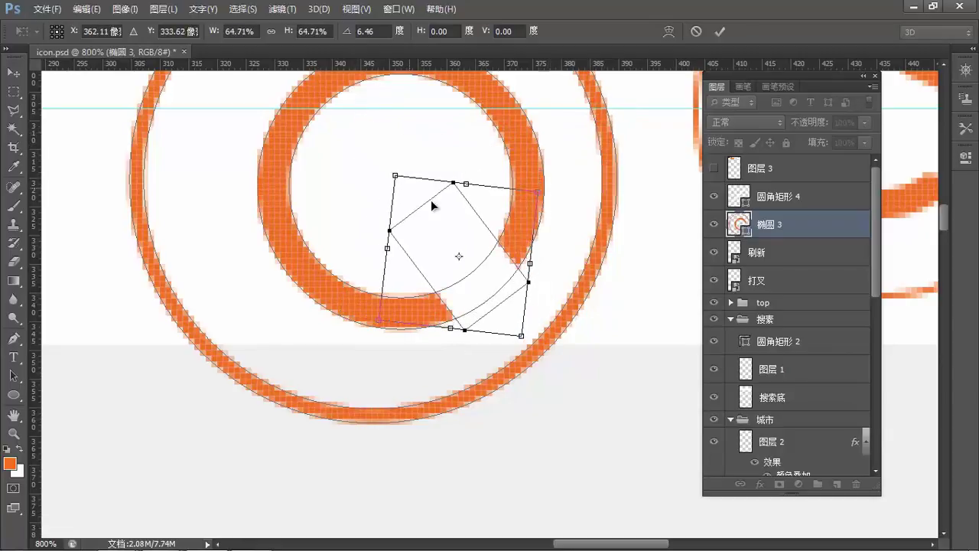
{"action": "left_click_drag", "start_coordinate": [474, 227], "coordinate": [508, 220]}
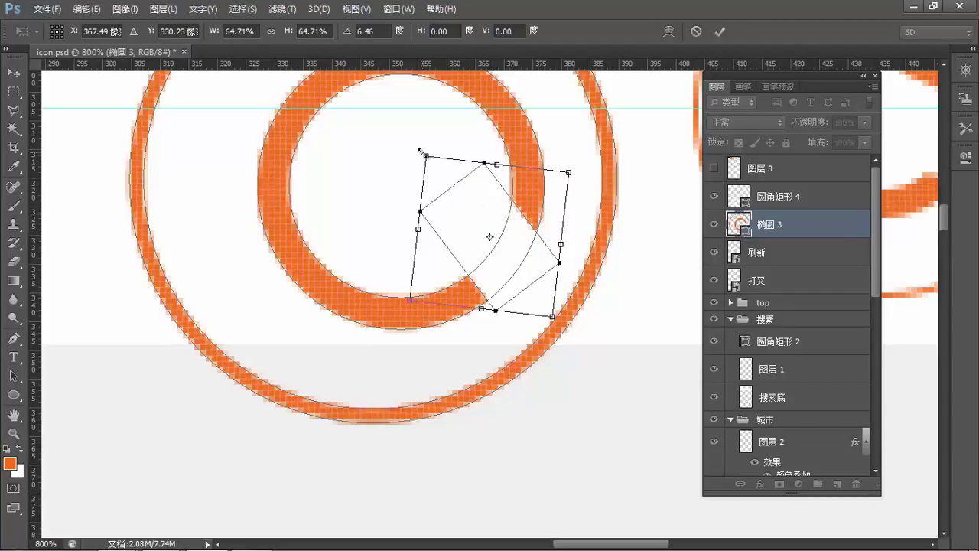
{"action": "left_click_drag", "start_coordinate": [411, 146], "coordinate": [407, 150]}
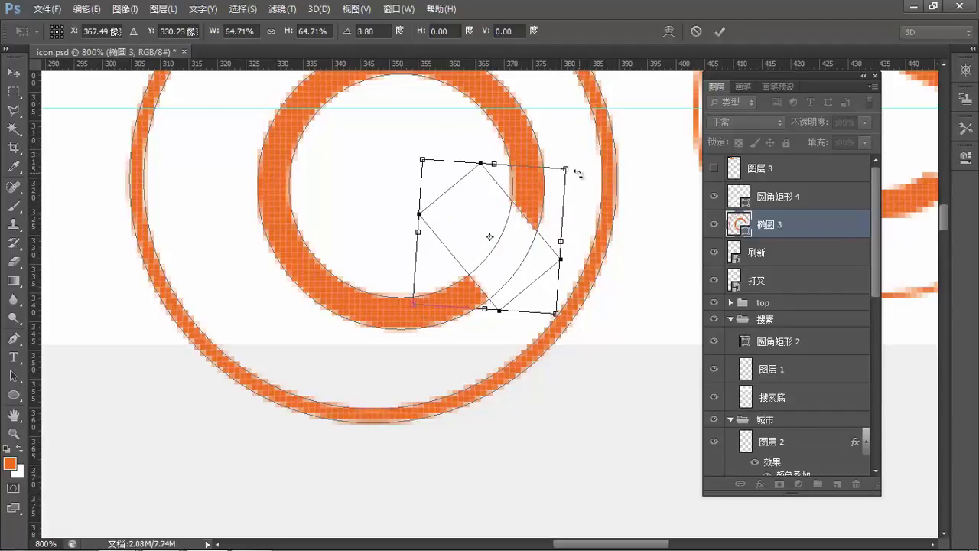
{"action": "key", "text": "Return"}
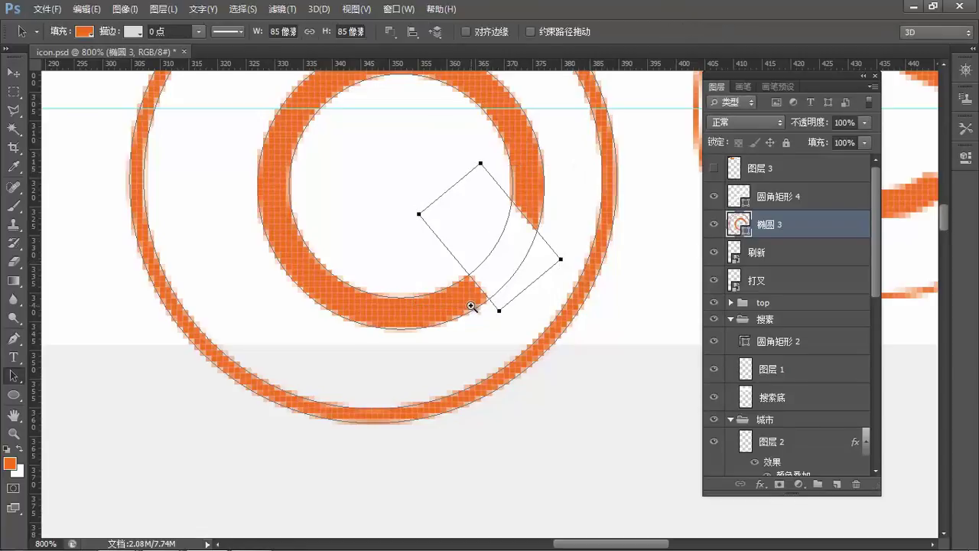
Add a small circle to the same shape layer in combine mode (合并形状) at the lower end of the ring's gap
{"action": "scroll", "coordinate": [470, 304], "scroll_direction": "up", "scroll_amount": 5}
{"action": "left_click_drag", "start_coordinate": [459, 320], "coordinate": [387, 322]}
{"action": "left_click", "coordinate": [14, 395]}
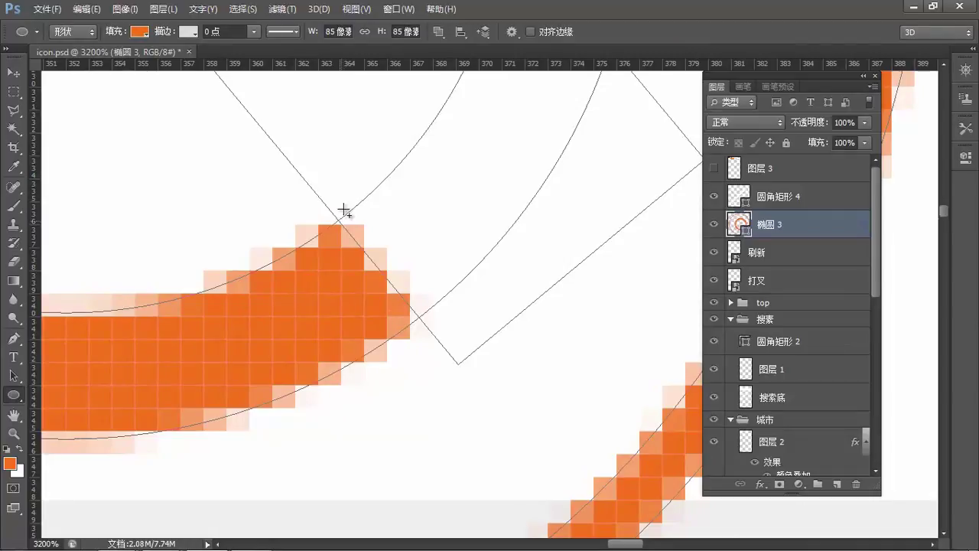
{"action": "left_click", "coordinate": [438, 32]}
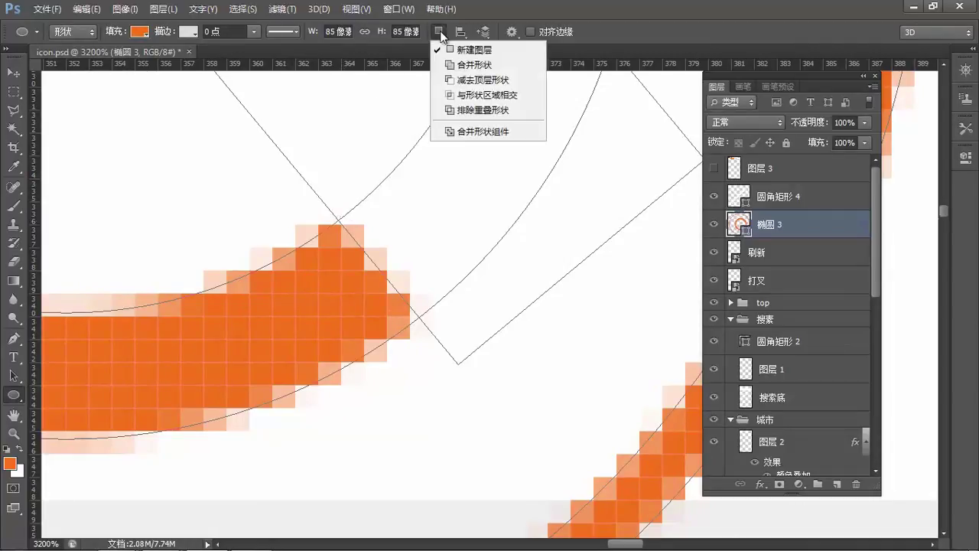
{"action": "left_click", "coordinate": [487, 66]}
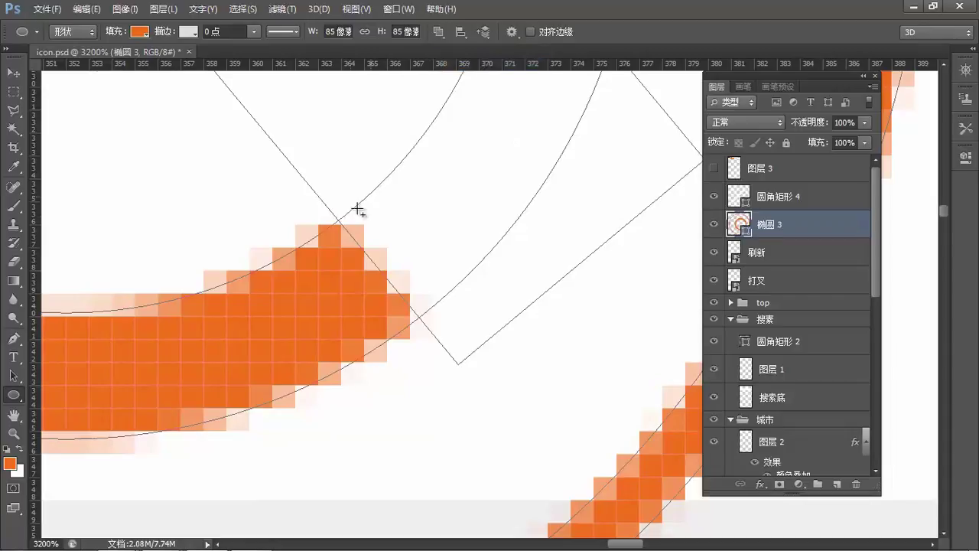
{"action": "left_click_drag", "start_coordinate": [337, 220], "coordinate": [466, 390]}
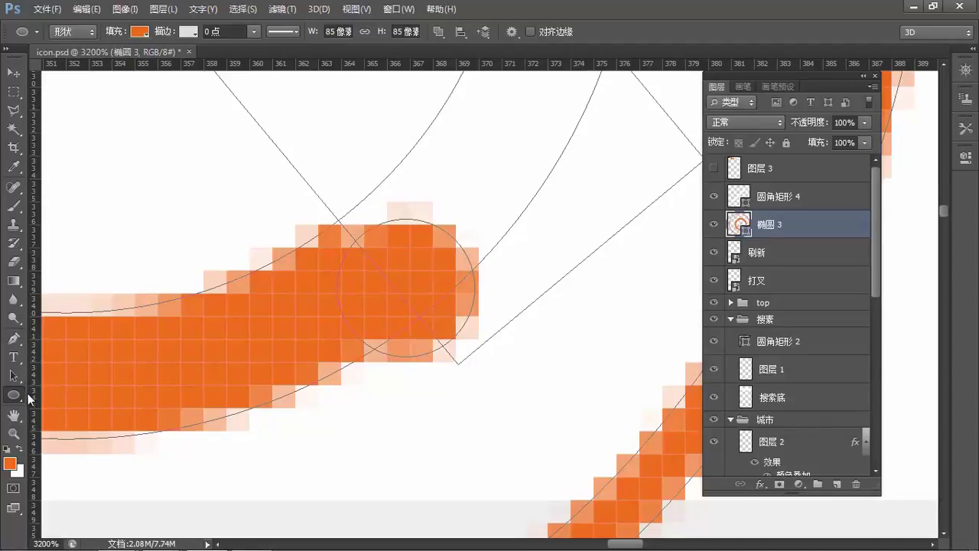
Move the small circle onto the cut end of the ring's lower arc, centred at X 366, Y 339 px, to round it off
{"action": "key", "text": "a"}
{"action": "left_click_drag", "start_coordinate": [441, 247], "coordinate": [406, 240]}
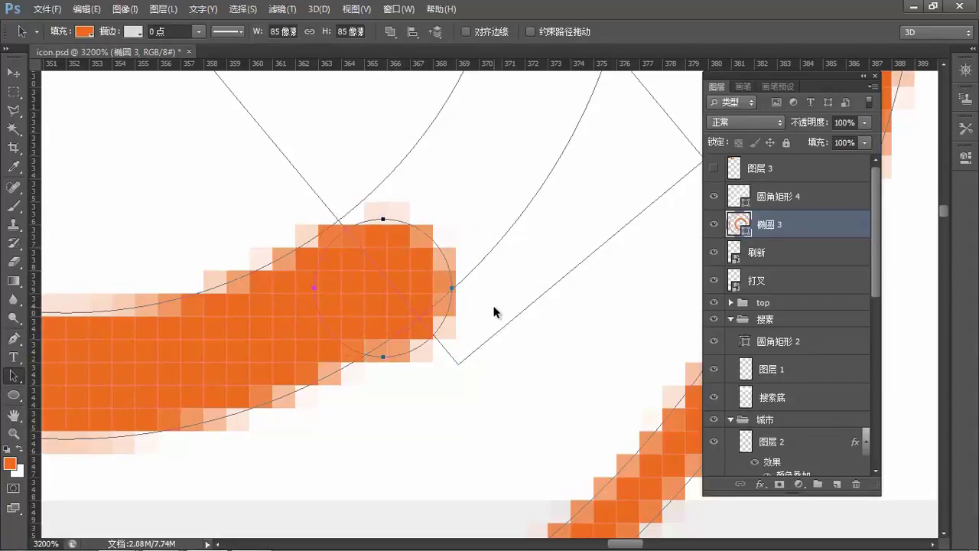
{"action": "key", "text": "Up"}
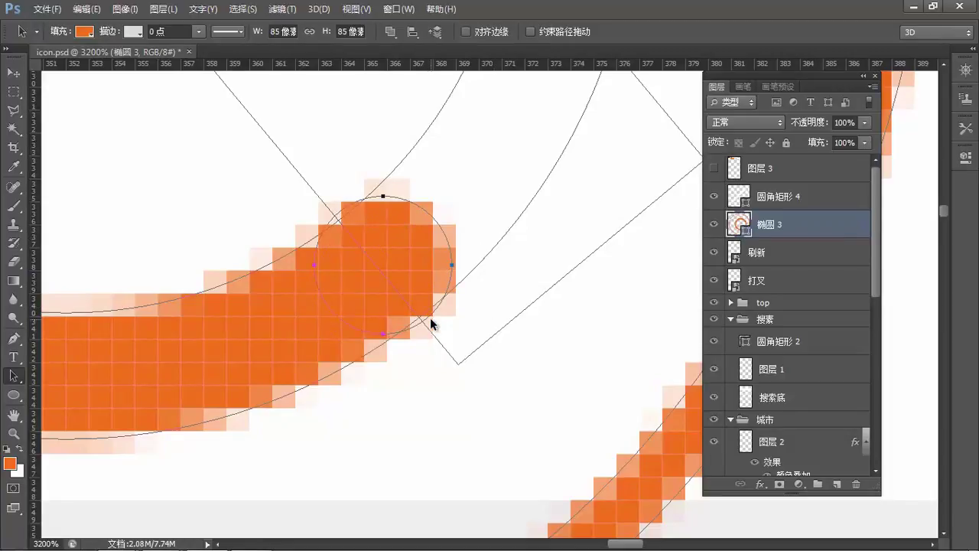
{"action": "key", "text": "ctrl+t"}
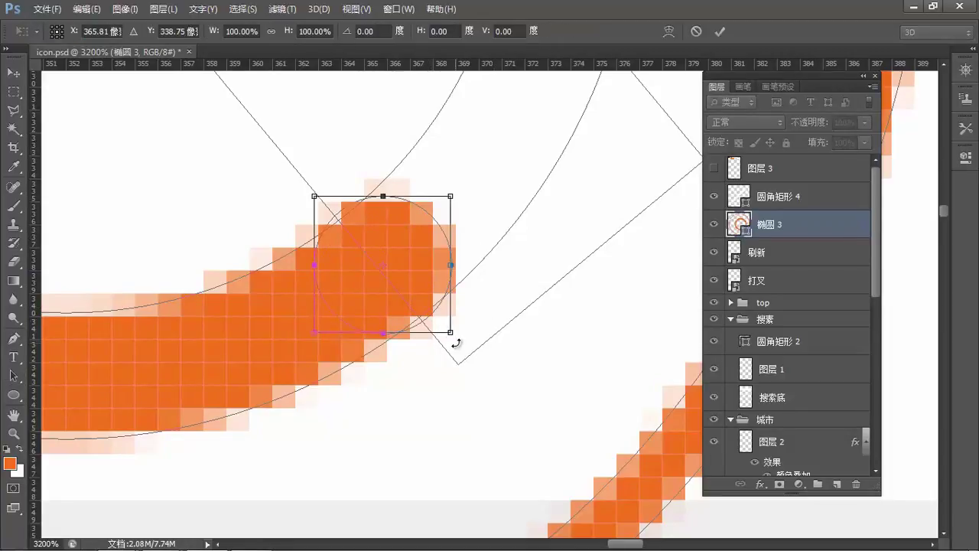
{"action": "left_click_drag", "start_coordinate": [456, 336], "coordinate": [437, 323]}
{"action": "key", "text": "Escape"}
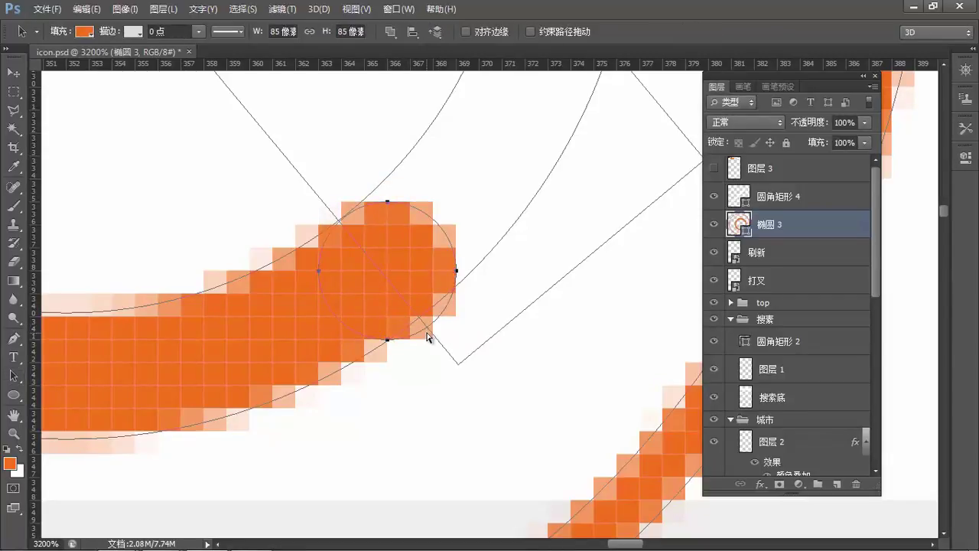
{"action": "key", "text": "ctrl+t"}
{"action": "left_click_drag", "start_coordinate": [454, 338], "coordinate": [442, 323]}
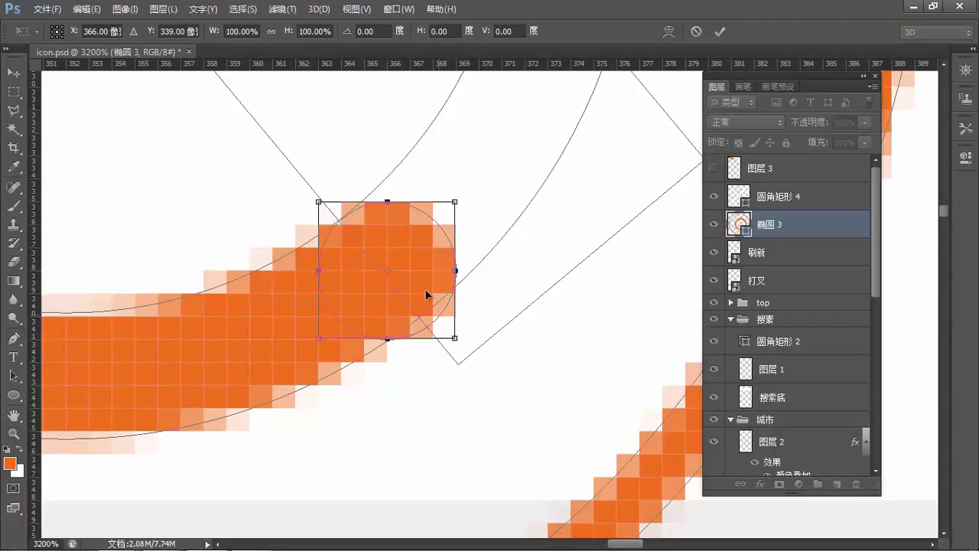
{"action": "key", "text": "Return"}
{"action": "key", "text": "a"}
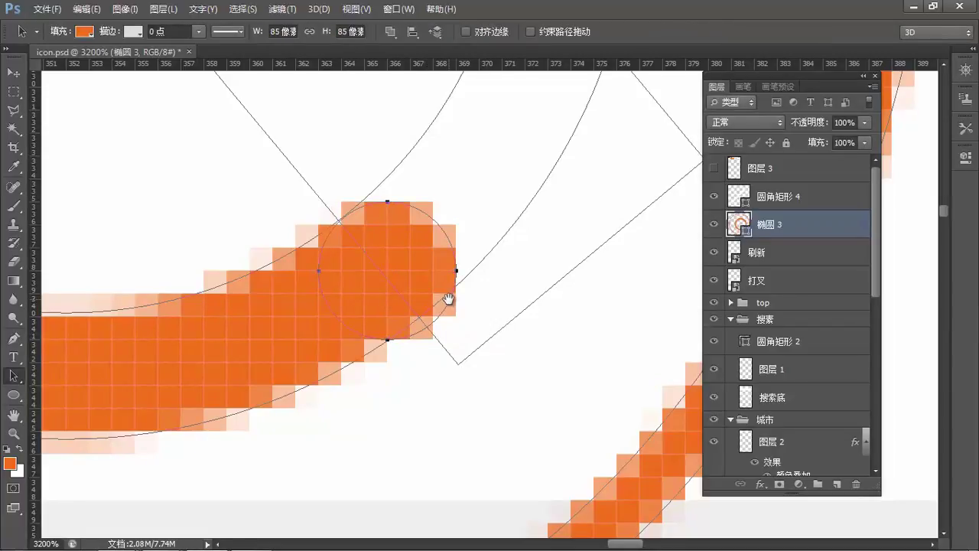
{"action": "scroll", "coordinate": [454, 308], "scroll_direction": "down", "scroll_amount": 5}
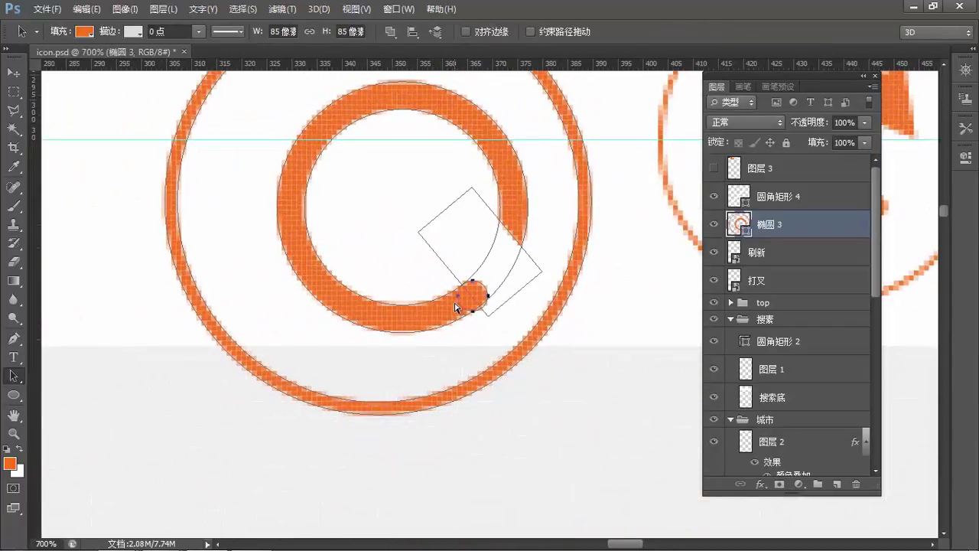
{"action": "scroll", "coordinate": [488, 287], "scroll_direction": "up", "scroll_amount": 5}
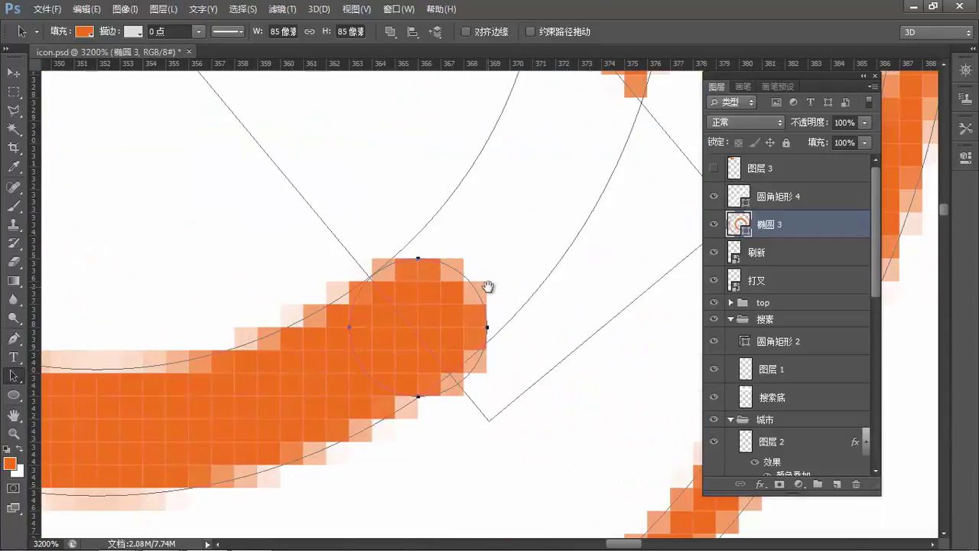
{"action": "left_click_drag", "start_coordinate": [533, 215], "coordinate": [449, 373]}
{"action": "scroll", "coordinate": [449, 373], "scroll_direction": "down", "scroll_amount": 5}
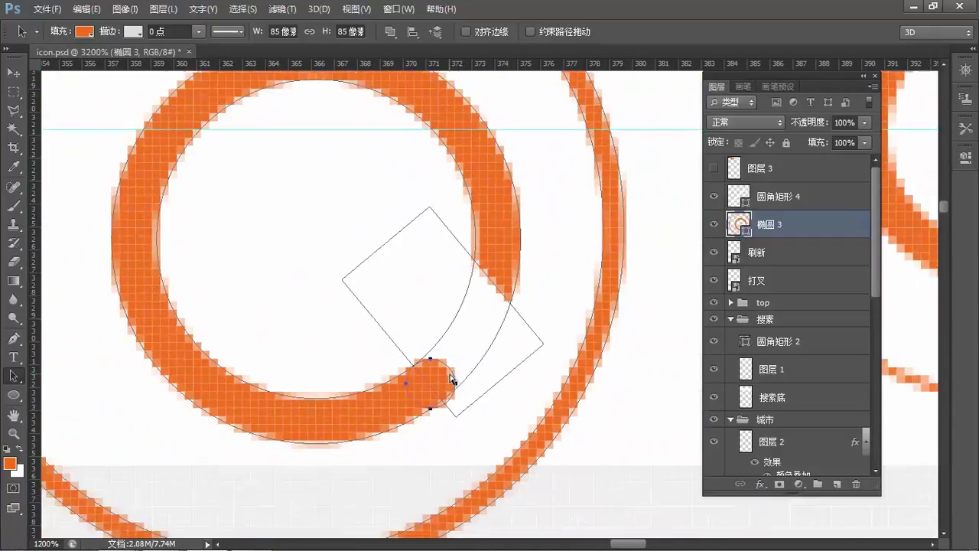
{"action": "scroll", "coordinate": [494, 324], "scroll_direction": "up", "scroll_amount": 1}
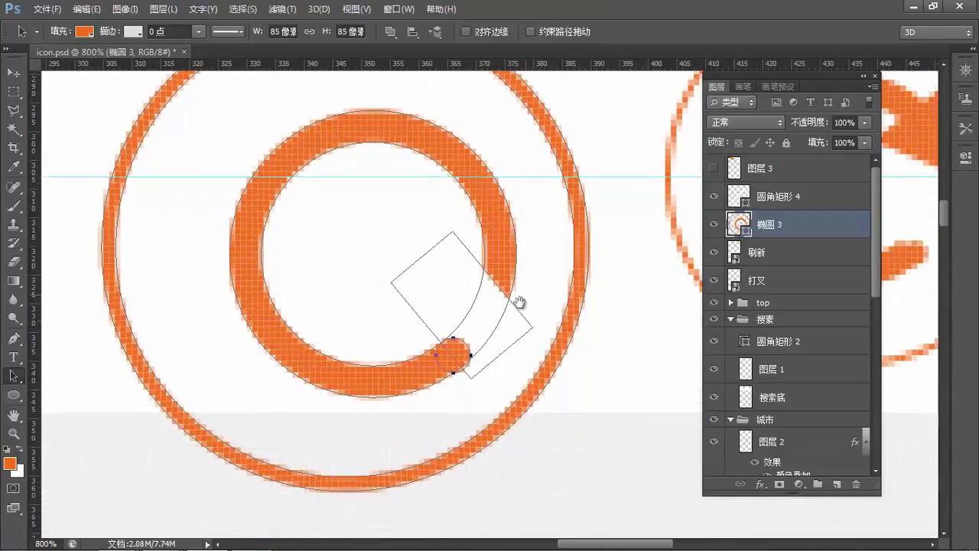
{"action": "left_click_drag", "start_coordinate": [527, 290], "coordinate": [488, 332]}
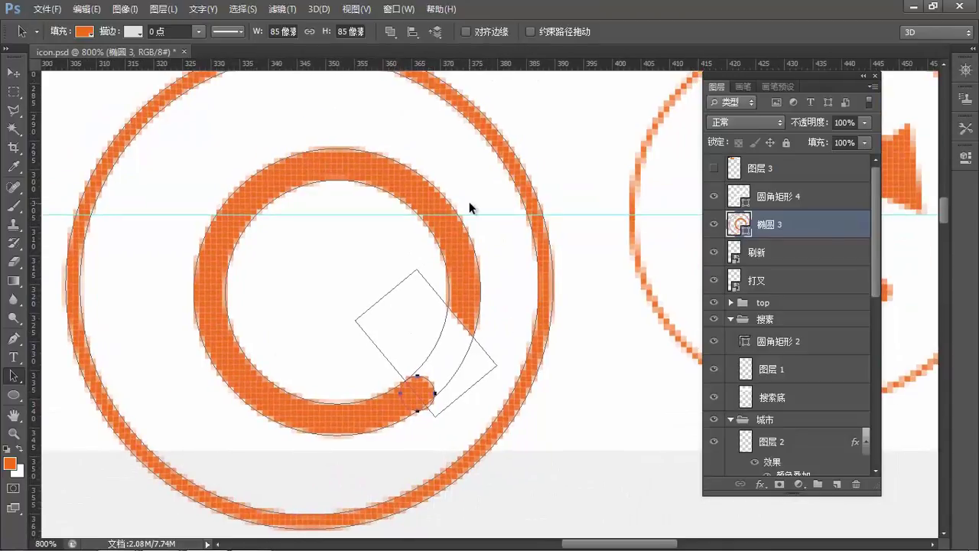
Nudge the subtracted rectangle's two upper-right corner points up and right to widen the ring's gap at its upper end
{"action": "key", "text": "a"}
{"action": "left_click", "coordinate": [417, 313]}
{"action": "left_click", "coordinate": [432, 293], "text": "ctrl"}
{"action": "left_click", "coordinate": [461, 312], "text": "ctrl"}
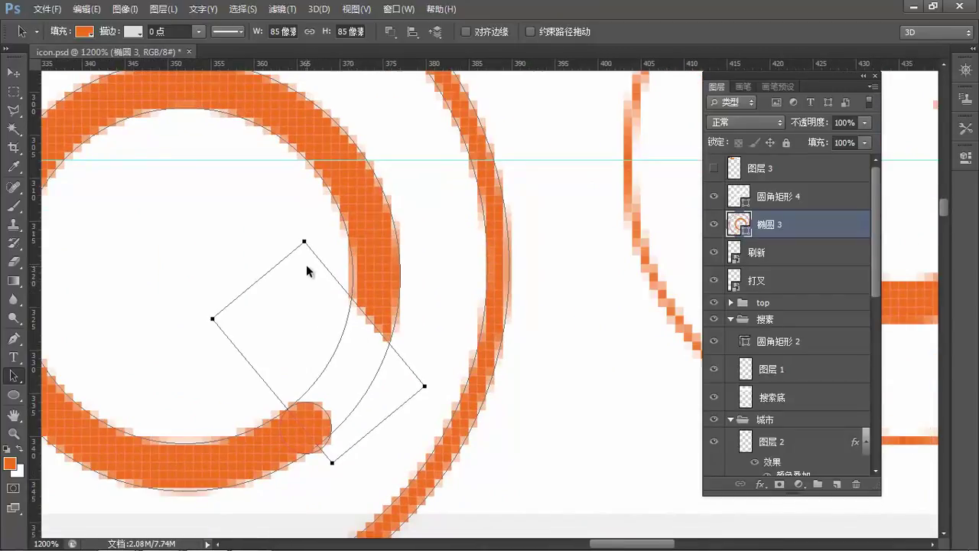
{"action": "left_click", "coordinate": [304, 242]}
{"action": "key", "text": "Up"}
{"action": "key", "text": "Up"}
{"action": "key", "text": "Up"}
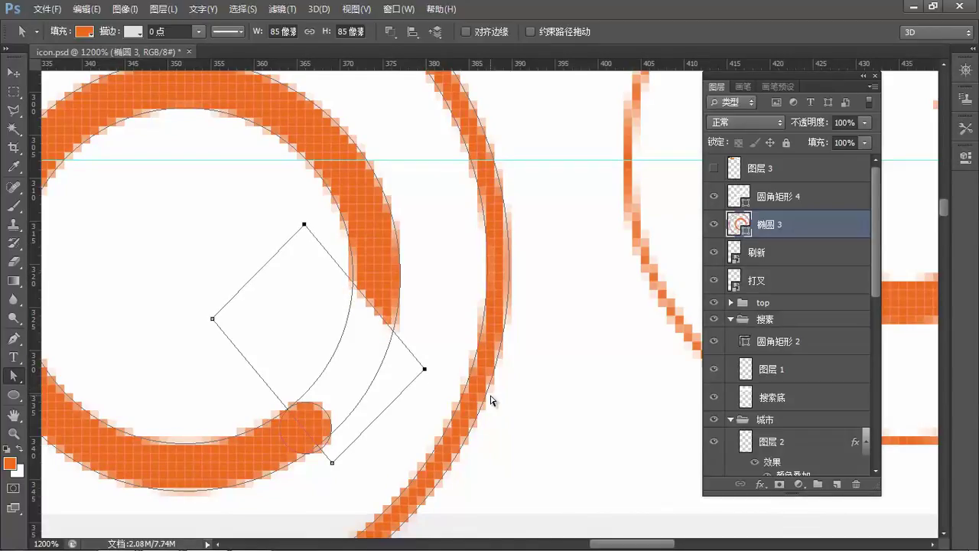
{"action": "key", "text": "Right"}
{"action": "key", "text": "Right"}
{"action": "key", "text": "Right"}
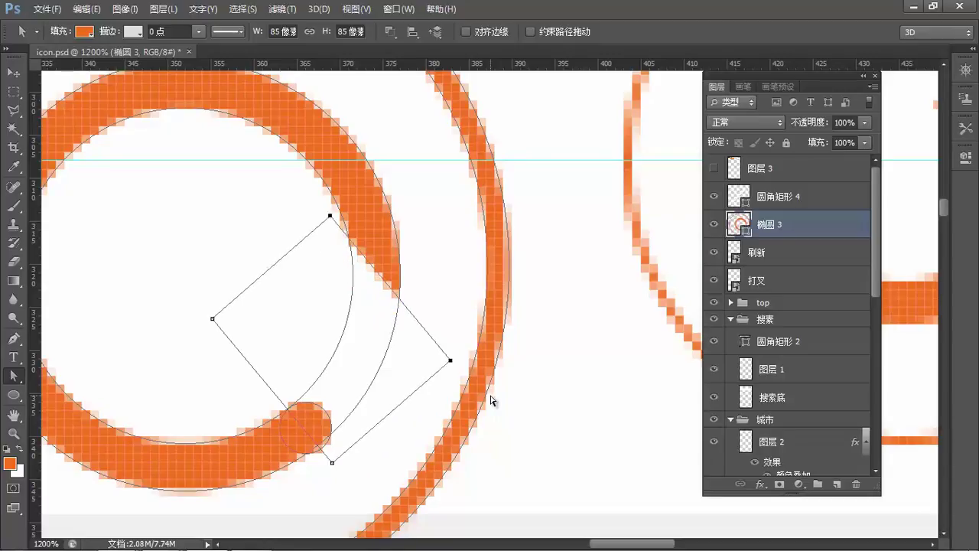
Raise the subtracted rectangle's two upper-right corner points another 2 px to trim the ring's upper end further
{"action": "key", "text": "Up"}
{"action": "key", "text": "Up"}
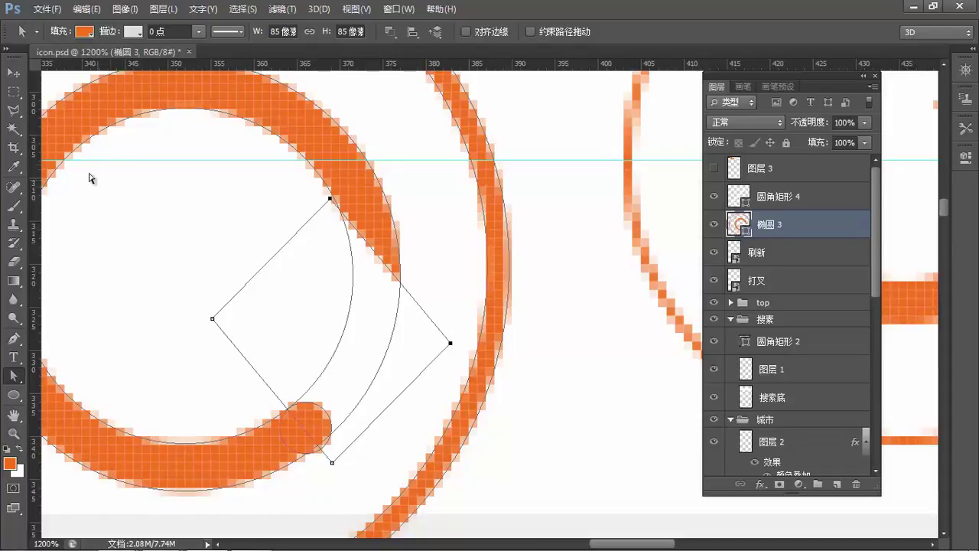
{"action": "left_click", "coordinate": [20, 73]}
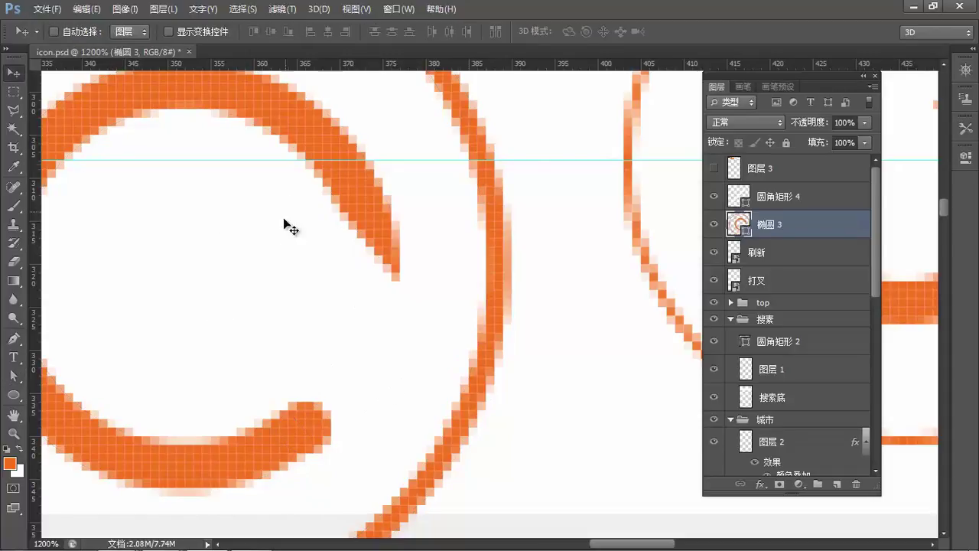
{"action": "left_click_drag", "start_coordinate": [358, 251], "coordinate": [354, 283]}
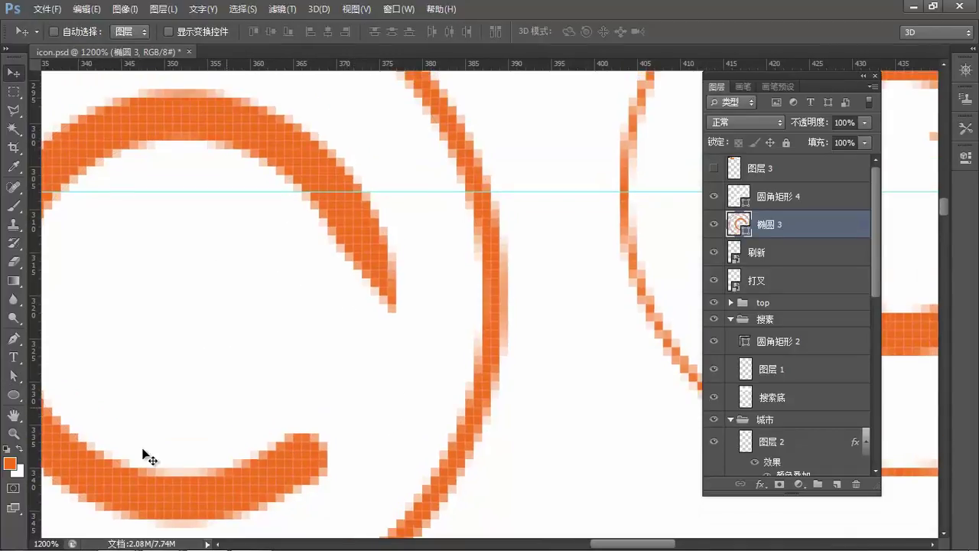
Add a triangle custom shape about 19 × 16 px over the ring's upper cut end, combined (合并形状) into the same shape layer
{"action": "key", "text": "u"}
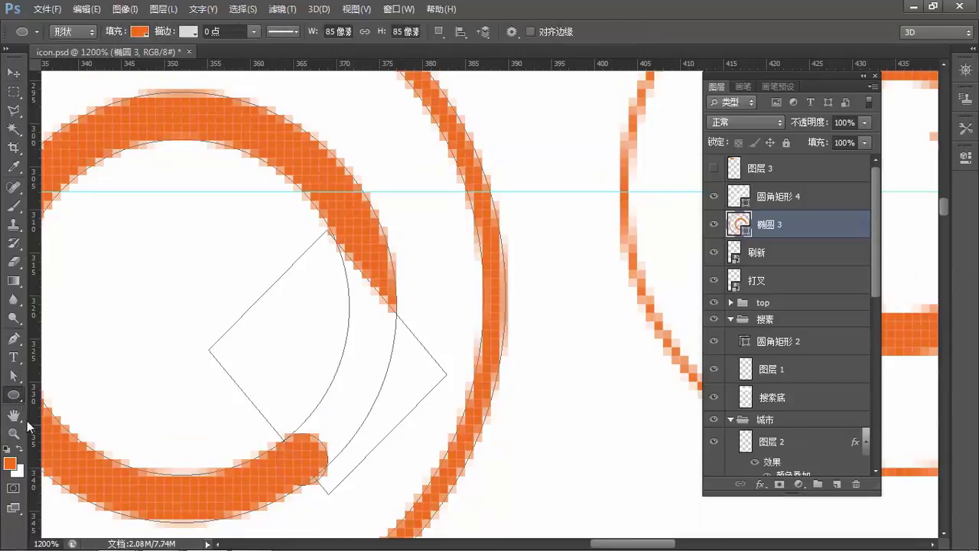
{"action": "right_click", "coordinate": [13, 395]}
{"action": "left_click", "coordinate": [42, 430]}
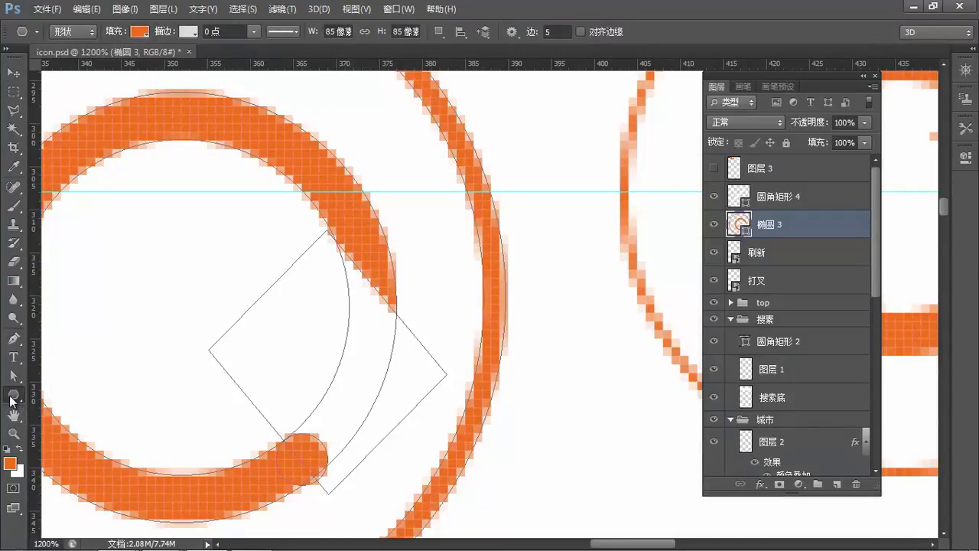
{"action": "right_click", "coordinate": [11, 401]}
{"action": "left_click", "coordinate": [65, 461]}
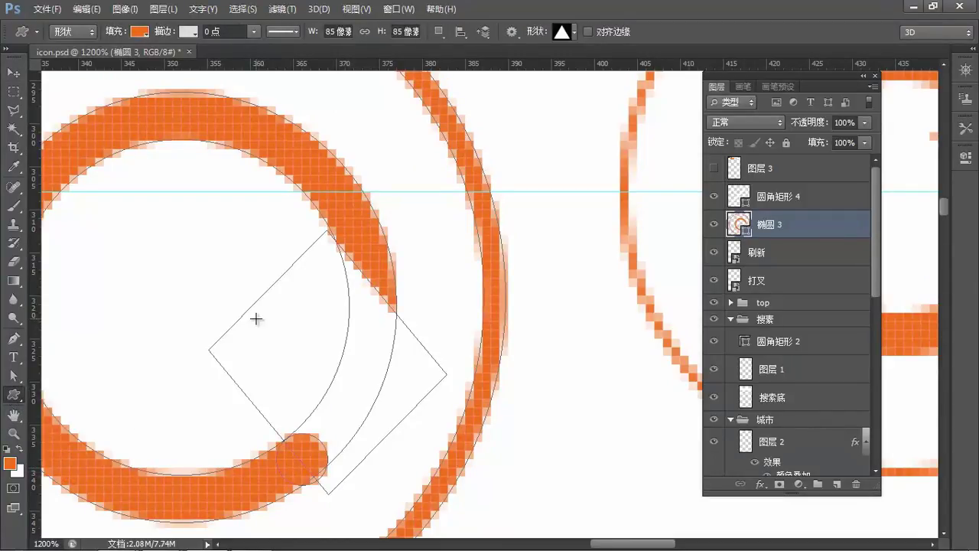
{"action": "right_click", "coordinate": [258, 319]}
{"action": "left_click", "coordinate": [389, 387]}
{"action": "left_click", "coordinate": [438, 32]}
{"action": "left_click", "coordinate": [474, 62]}
{"action": "left_click_drag", "start_coordinate": [302, 210], "coordinate": [462, 364]}
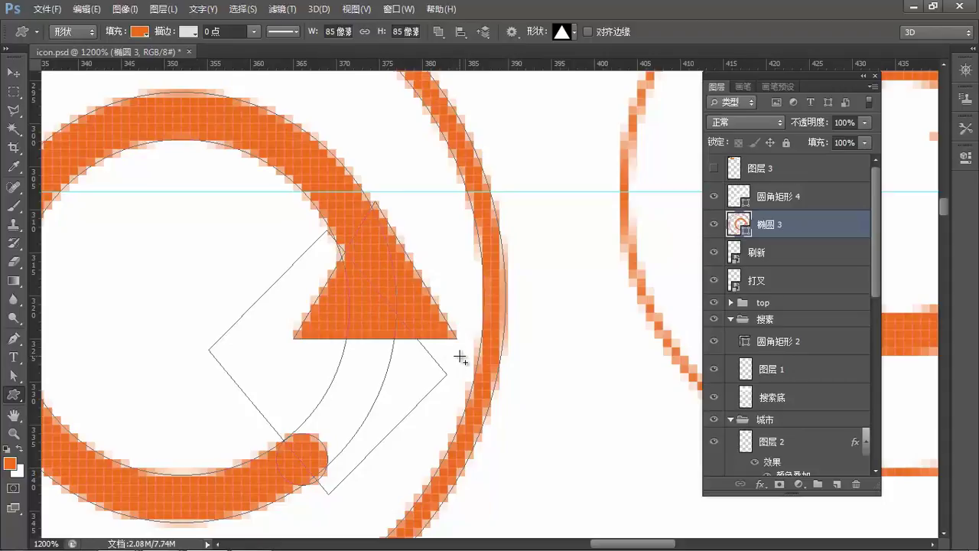
Rotate the triangle clockwise until its outer edge is vertical and place it on the ring's upper cut end as an arrowhead
{"action": "key", "text": "ctrl+t"}
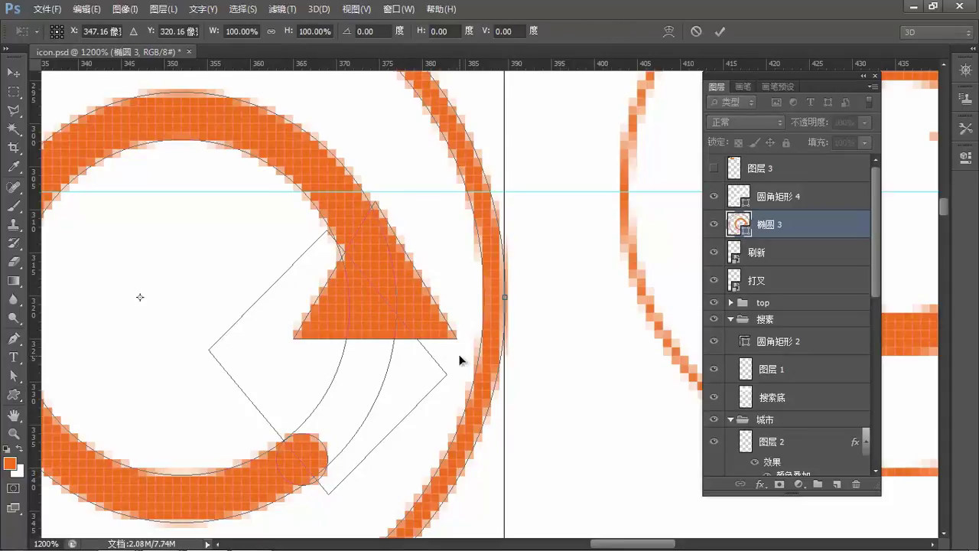
{"action": "key", "text": "Return"}
{"action": "key", "text": "a"}
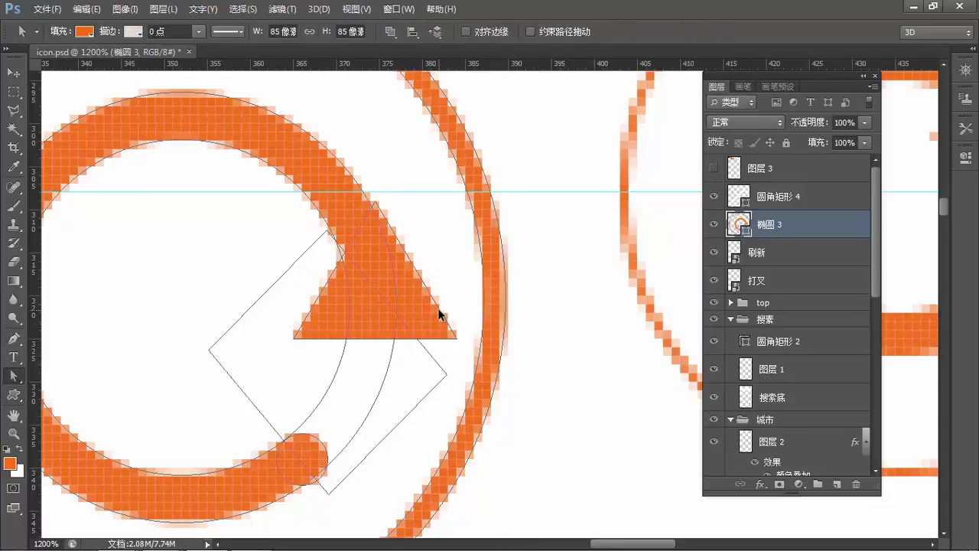
{"action": "key", "text": "ctrl+t"}
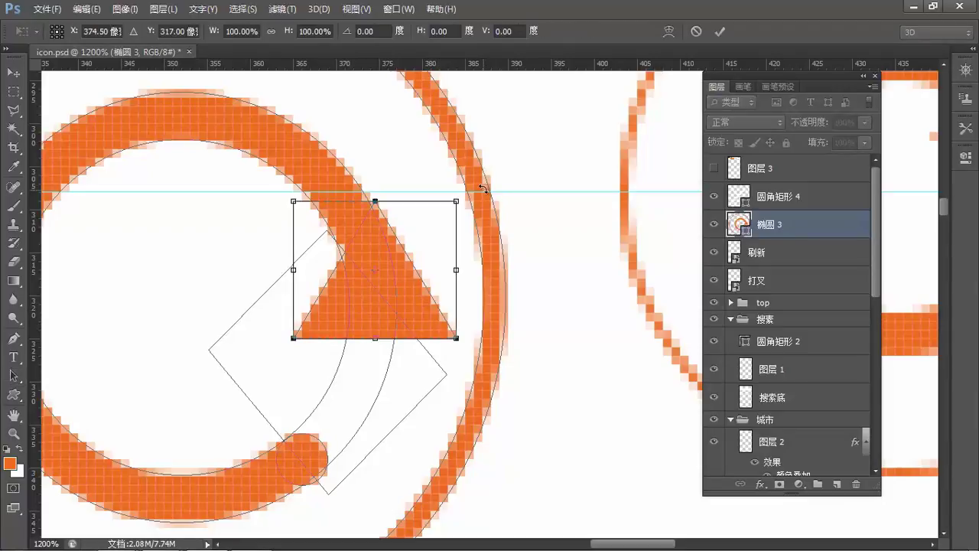
{"action": "left_click_drag", "start_coordinate": [499, 209], "coordinate": [546, 268]}
{"action": "key", "text": "Return"}
{"action": "left_click_drag", "start_coordinate": [404, 250], "coordinate": [406, 222]}
{"action": "key", "text": "Right"}
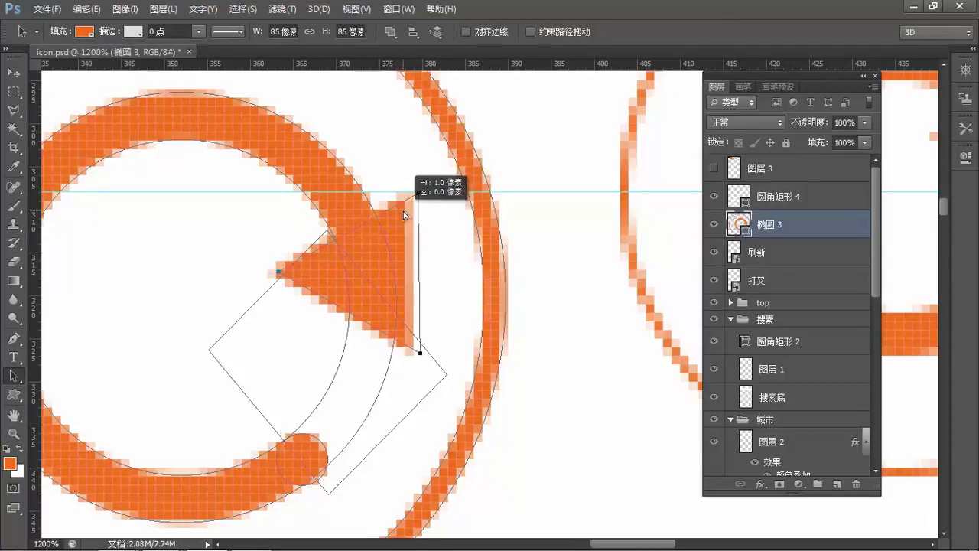
{"action": "key", "text": "Left"}
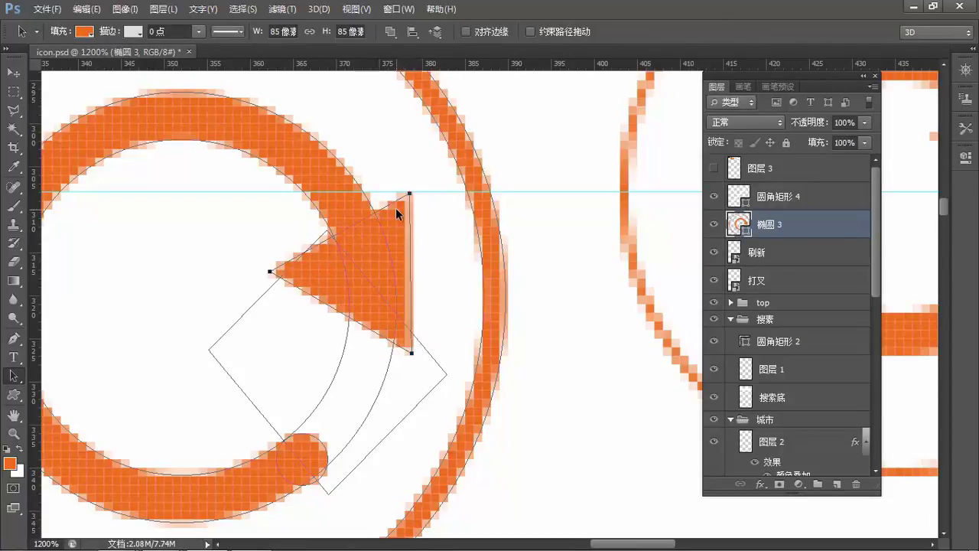
{"action": "key", "text": "Up"}
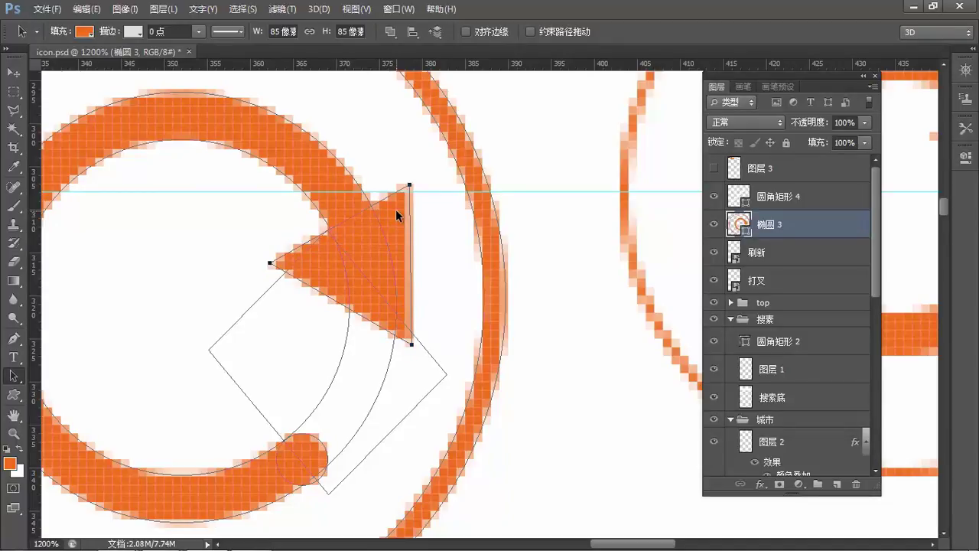
Move the inner ring's circles, the arrowhead and the rounded end together 4 px left and 1 px up inside the outer circle
{"action": "key", "text": "ctrl+1"}
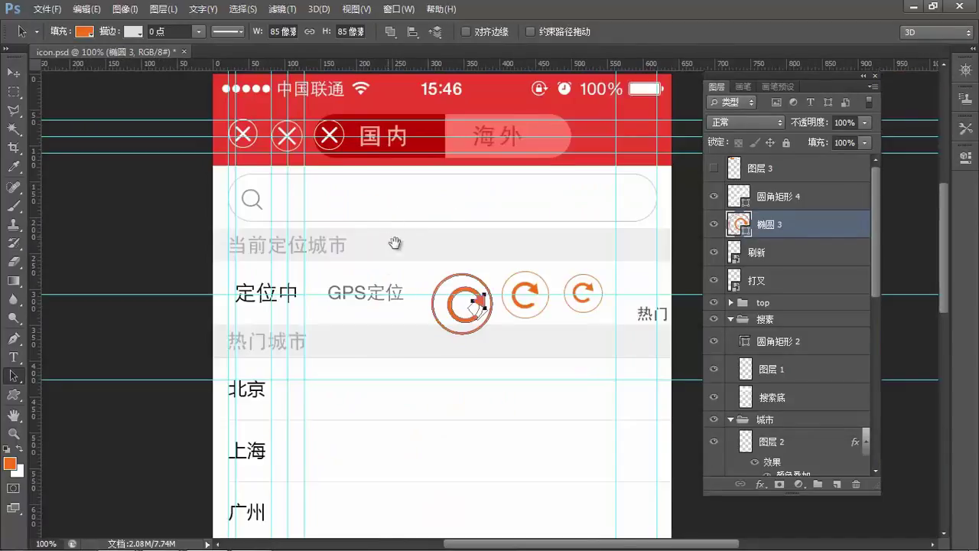
{"action": "scroll", "coordinate": [463, 311], "scroll_direction": "up", "scroll_amount": 2}
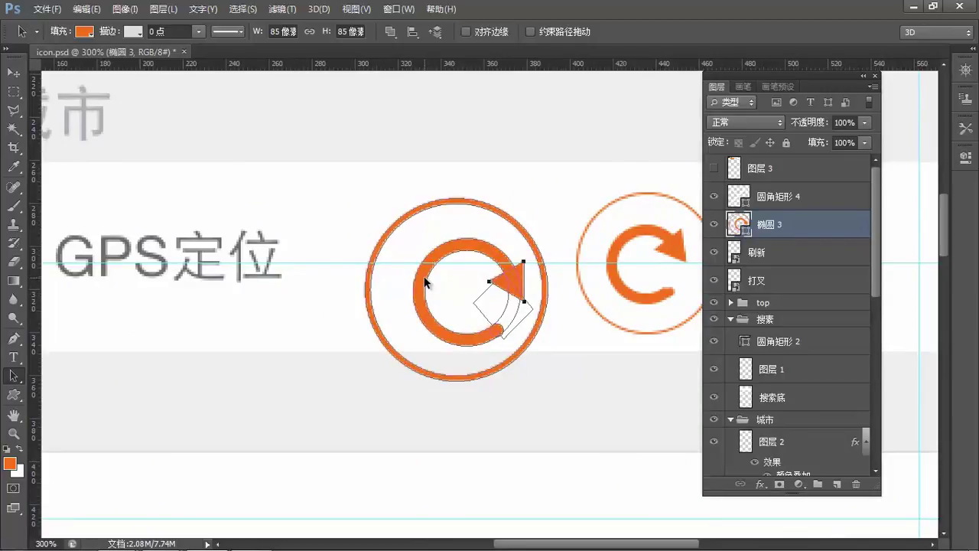
{"action": "left_click_drag", "start_coordinate": [493, 353], "coordinate": [455, 346]}
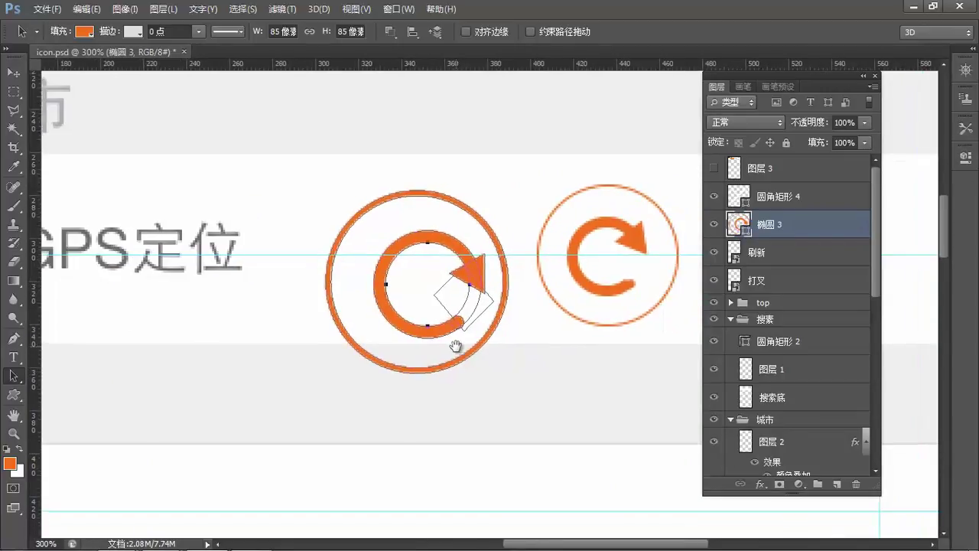
{"action": "left_click", "coordinate": [478, 268]}
{"action": "left_click", "coordinate": [429, 232]}
{"action": "mouse_move", "coordinate": [427, 287]}
{"action": "left_mouse_down"}
{"action": "mouse_move", "coordinate": [402, 277]}
{"action": "mouse_move", "coordinate": [408, 271]}
{"action": "mouse_move", "coordinate": [416, 293]}
{"action": "left_mouse_up"}
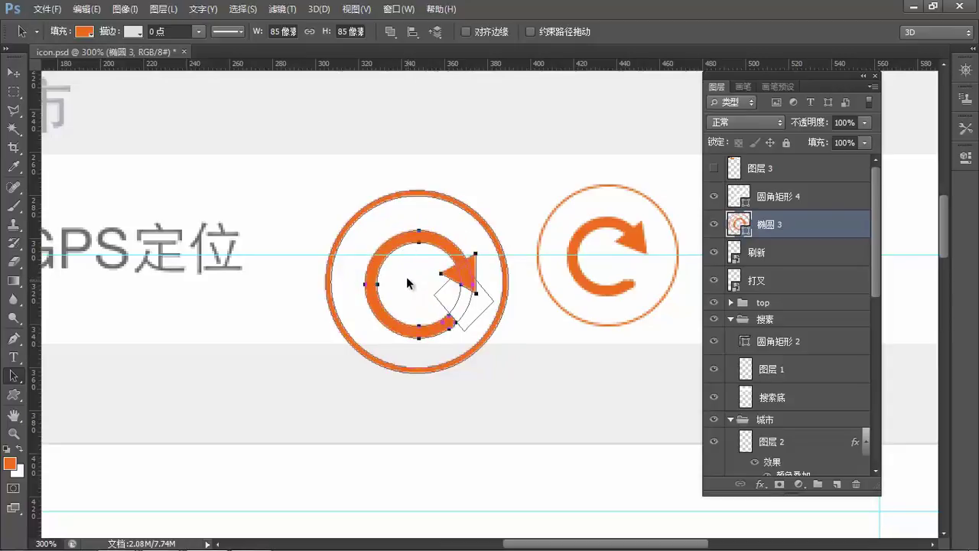
{"action": "key", "text": "Up"}
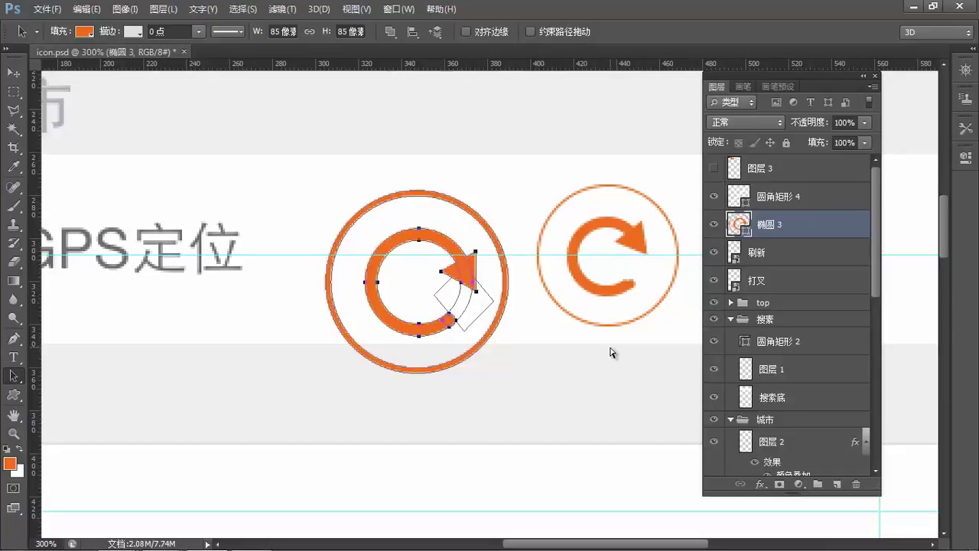
{"action": "left_click_drag", "start_coordinate": [564, 360], "coordinate": [460, 339]}
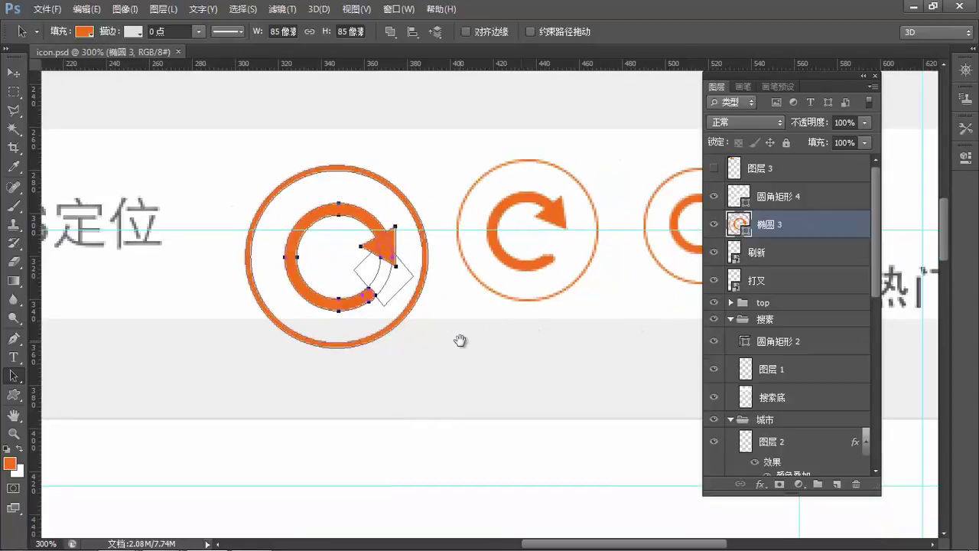
Try out different fill colours on the 椭圆 3 shape layer
{"action": "left_click", "coordinate": [789, 257]}
{"action": "left_click", "coordinate": [755, 234]}
{"action": "left_click", "coordinate": [713, 226]}
{"action": "left_click", "coordinate": [713, 227]}
{"action": "double_click", "coordinate": [738, 224]}
{"action": "left_click", "coordinate": [599, 377]}
{"action": "left_click", "coordinate": [599, 370]}
{"action": "left_click", "coordinate": [600, 423]}
{"action": "left_click", "coordinate": [601, 447]}
{"action": "left_click", "coordinate": [600, 405]}
{"action": "left_click", "coordinate": [600, 352]}
{"action": "left_click", "coordinate": [649, 352]}
{"action": "left_click", "coordinate": [623, 356]}
{"action": "left_click", "coordinate": [764, 339]}
{"action": "key", "text": "Return"}
Enlarge the outer ring's subtracted inner circle slightly about its centre to make the outer outline thinner
{"action": "key", "text": "a"}
{"action": "left_click", "coordinate": [361, 277], "text": "ctrl"}
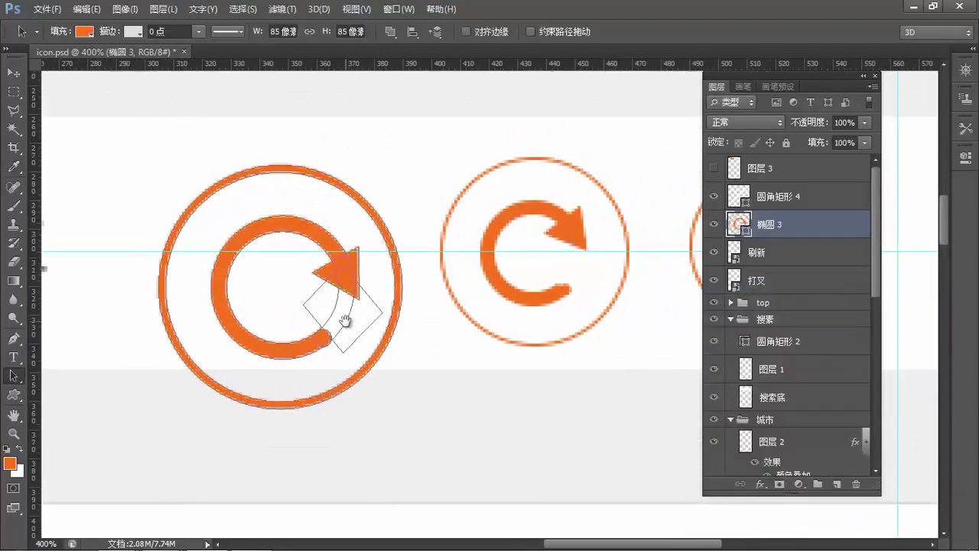
{"action": "left_click", "coordinate": [316, 173]}
{"action": "key", "text": "ctrl+t"}
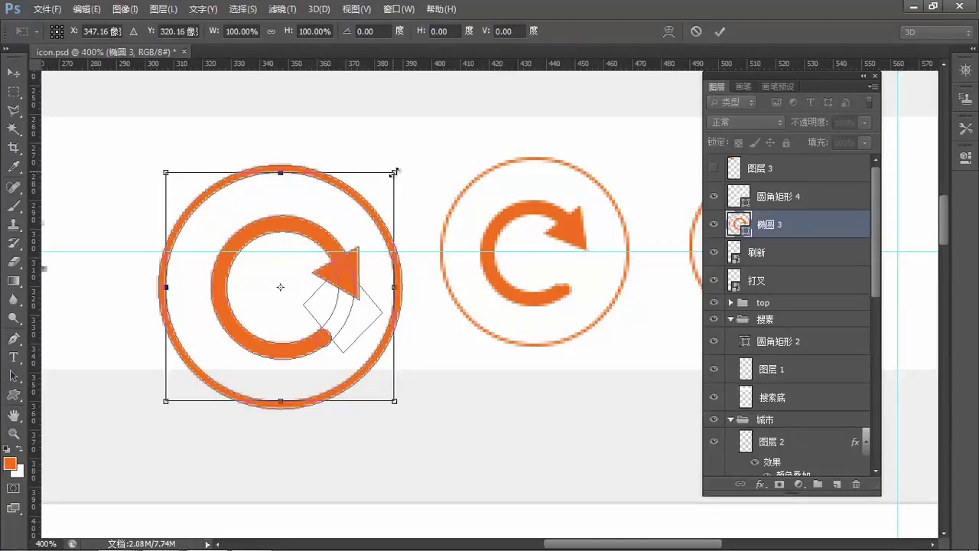
{"action": "left_click_drag", "start_coordinate": [397, 168], "coordinate": [397, 169]}
{"action": "key", "text": "Return"}
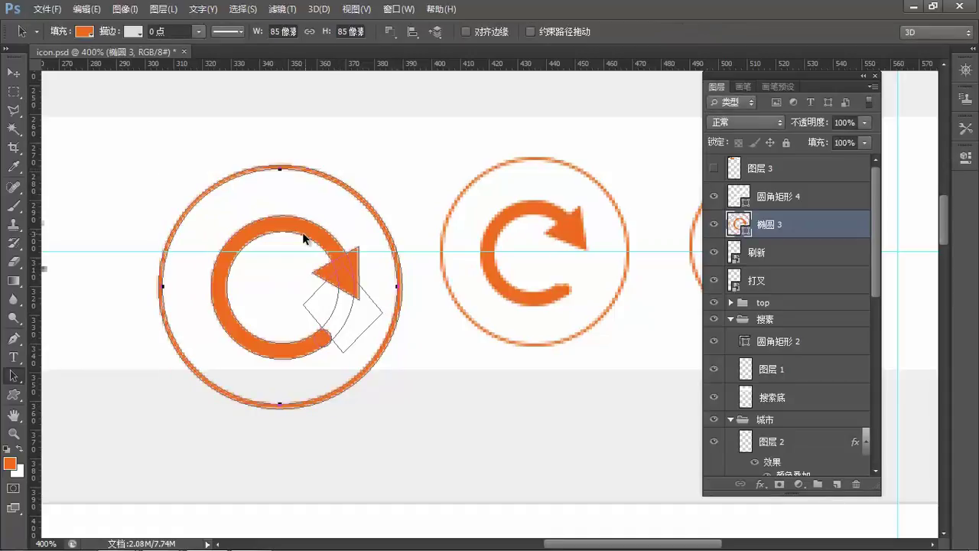
Scale the inner ring's subtracted circle to 92.31% about its centre to thicken the arrow's arc
{"action": "left_click", "coordinate": [302, 238]}
{"action": "key", "text": "shift+a"}
{"action": "key", "text": "ctrl+t"}
{"action": "left_click_drag", "start_coordinate": [227, 232], "coordinate": [239, 237]}
{"action": "left_click_drag", "start_coordinate": [241, 238], "coordinate": [241, 238]}
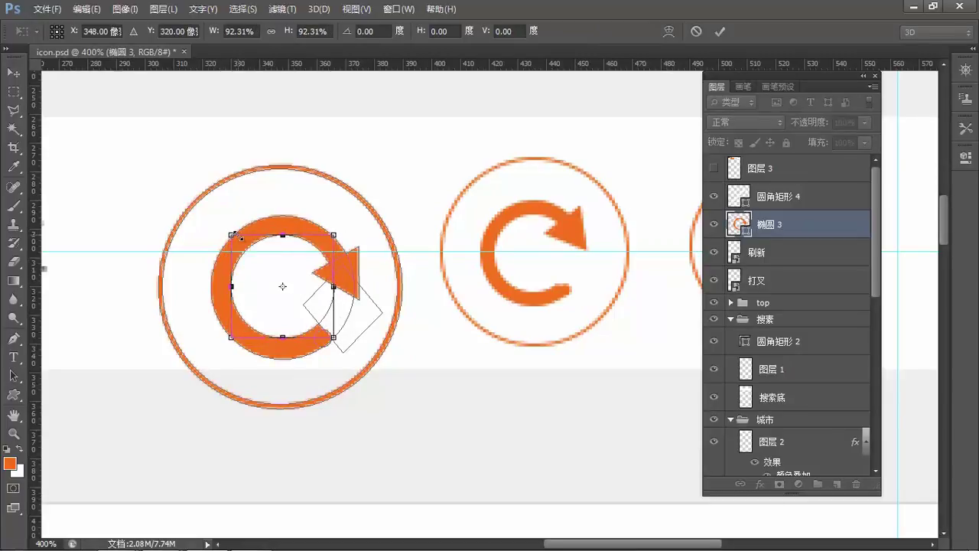
{"action": "key", "text": "Return"}
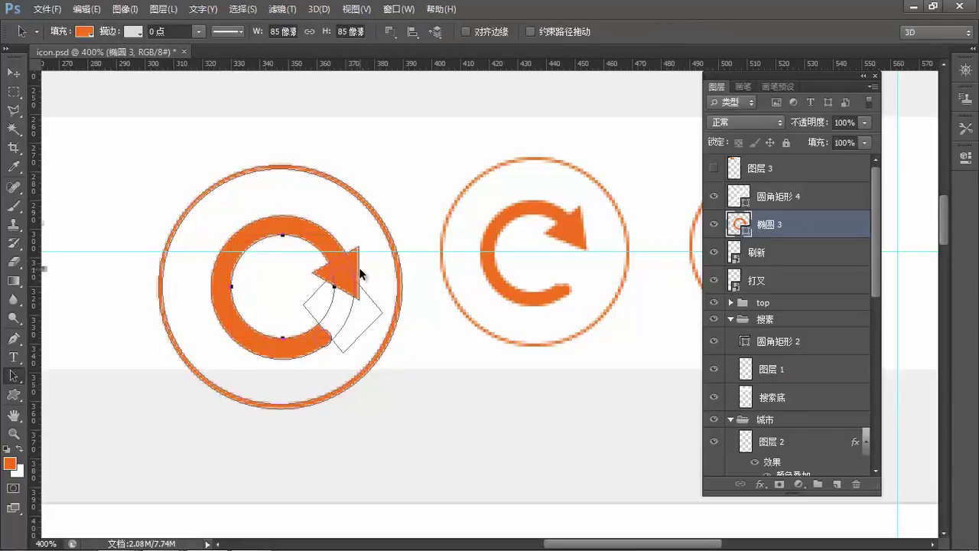
Enlarge the arrowhead triangle slightly about its centre to suit the thicker arc
{"action": "left_click", "coordinate": [357, 268]}
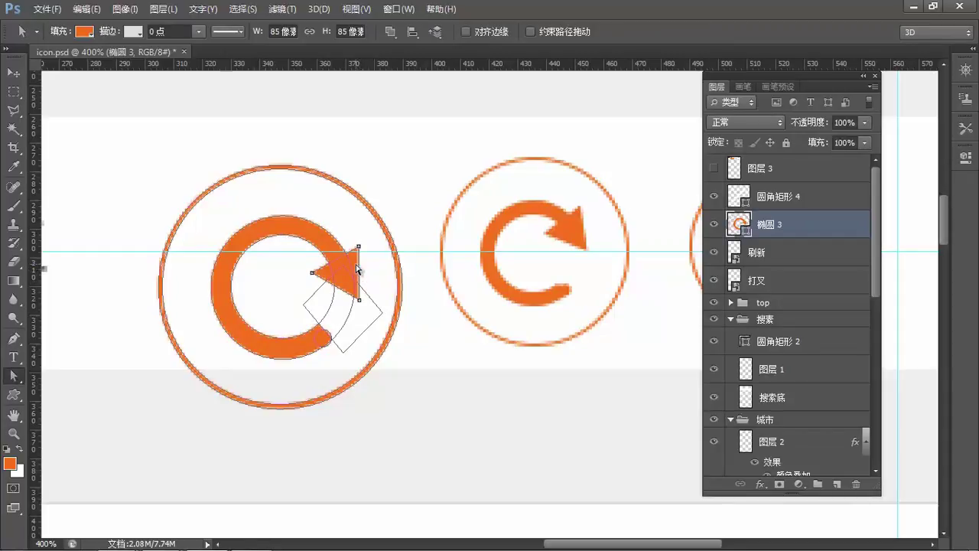
{"action": "key", "text": "ctrl+t"}
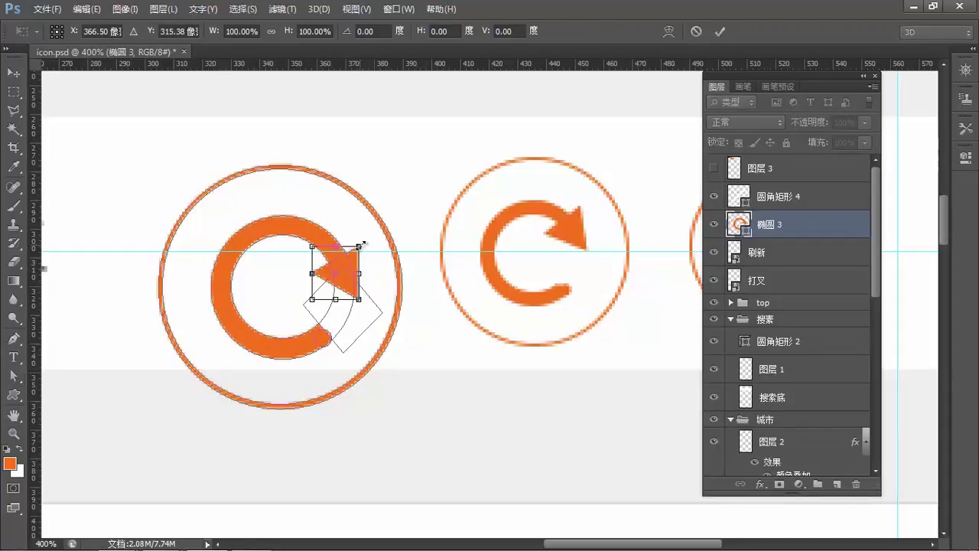
{"action": "left_click_drag", "start_coordinate": [363, 244], "coordinate": [364, 239]}
{"action": "key", "text": "Return"}
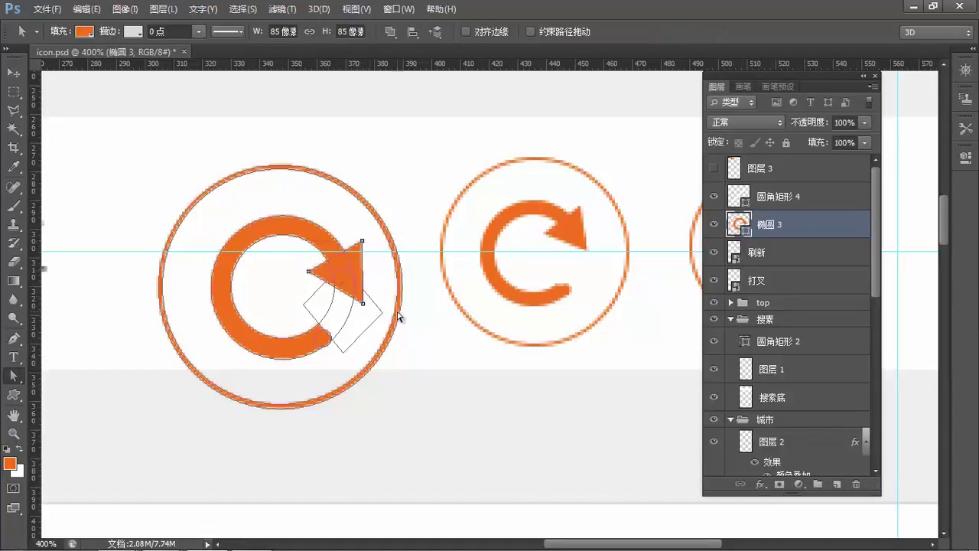
Scale the small circle at the arc's lower end to 116.67% and position it at X 362.5, Y 335.5 px
{"action": "mouse_move", "coordinate": [309, 342]}
{"action": "left_mouse_down"}
{"action": "mouse_move", "coordinate": [286, 293]}
{"action": "mouse_move", "coordinate": [319, 306]}
{"action": "mouse_move", "coordinate": [317, 264]}
{"action": "mouse_move", "coordinate": [329, 260]}
{"action": "left_mouse_up"}
{"action": "left_click", "coordinate": [311, 274]}
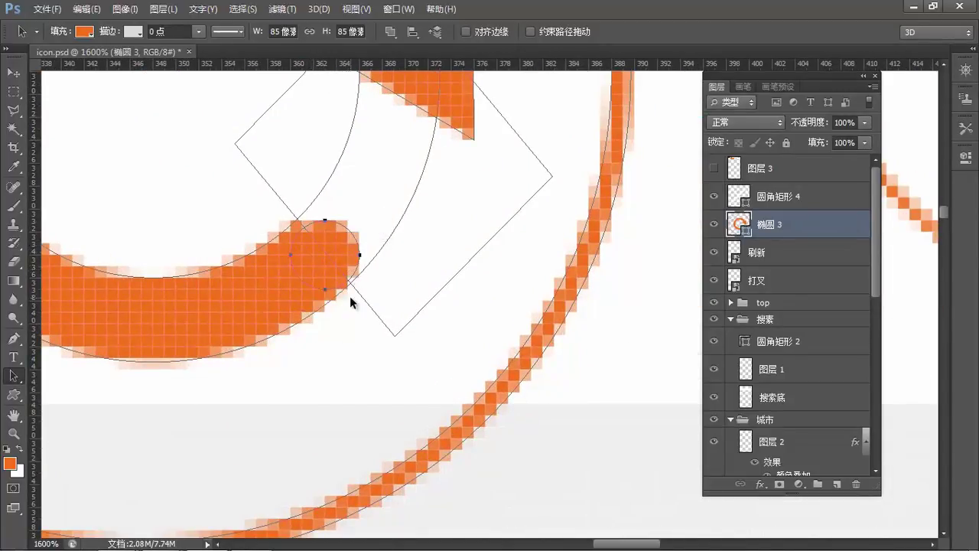
{"action": "key", "text": "ctrl+t"}
{"action": "left_click_drag", "start_coordinate": [289, 218], "coordinate": [279, 207]}
{"action": "key", "text": "Down"}
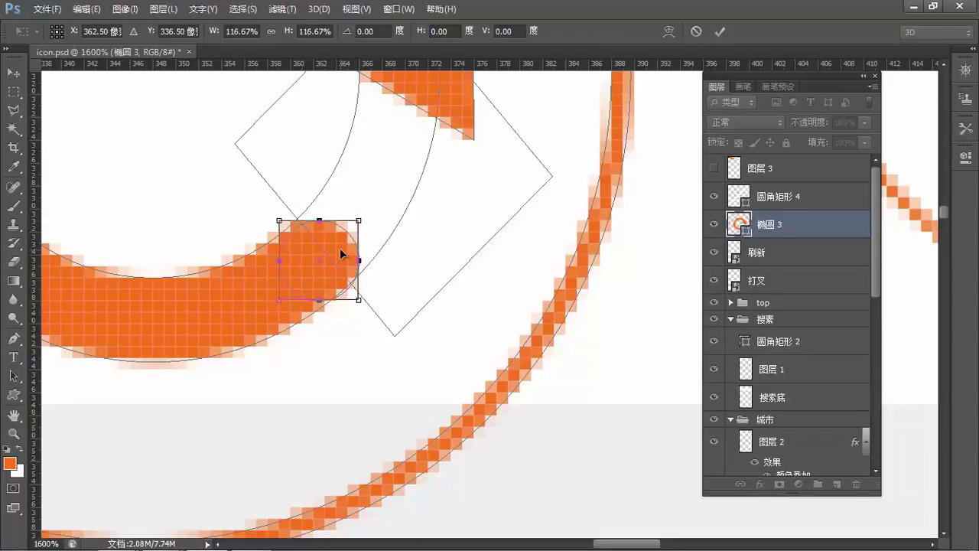
{"action": "key", "text": "Up"}
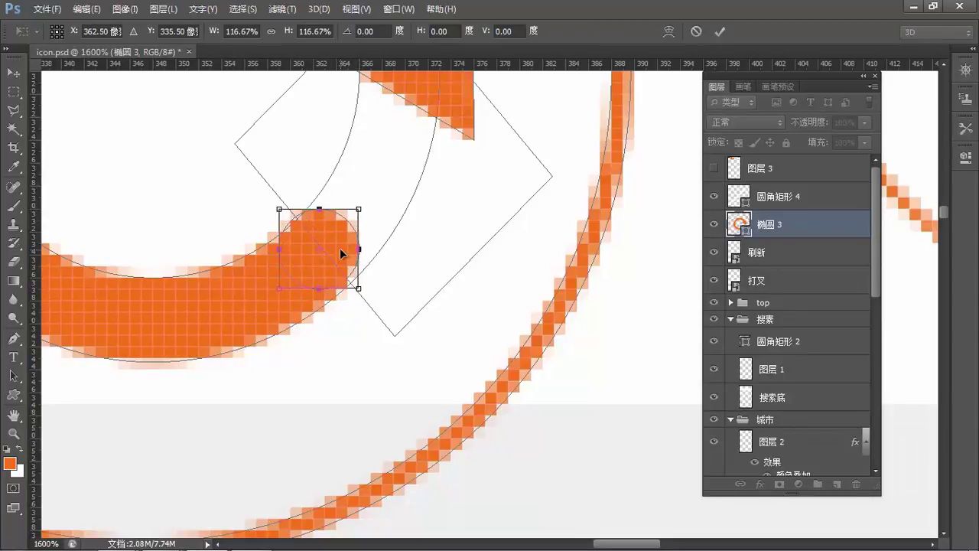
{"action": "key", "text": "Return"}
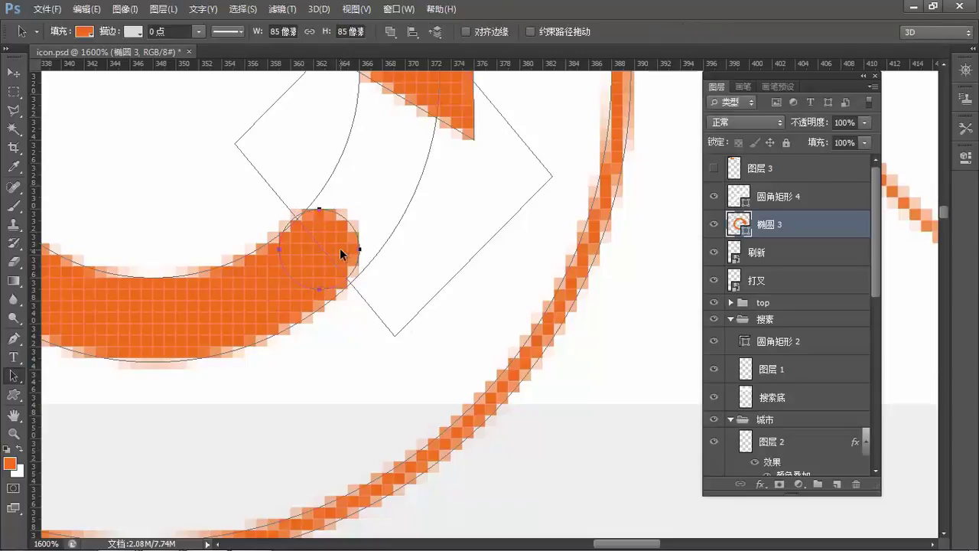
Lower the small end circle by 1 px and enlarge it to about 8 px so it rounds off the thicker arc
{"action": "key", "text": "ctrl+t"}
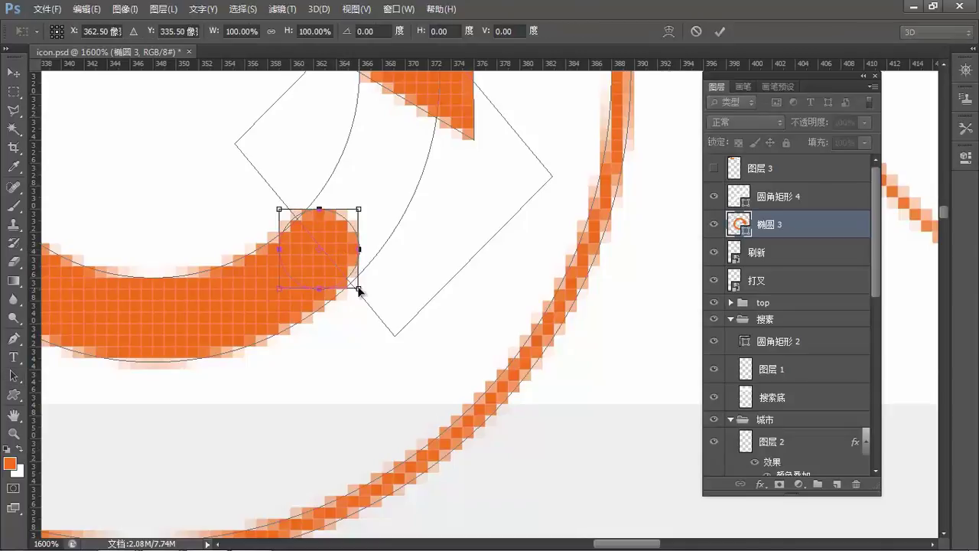
{"action": "key", "text": "Down"}
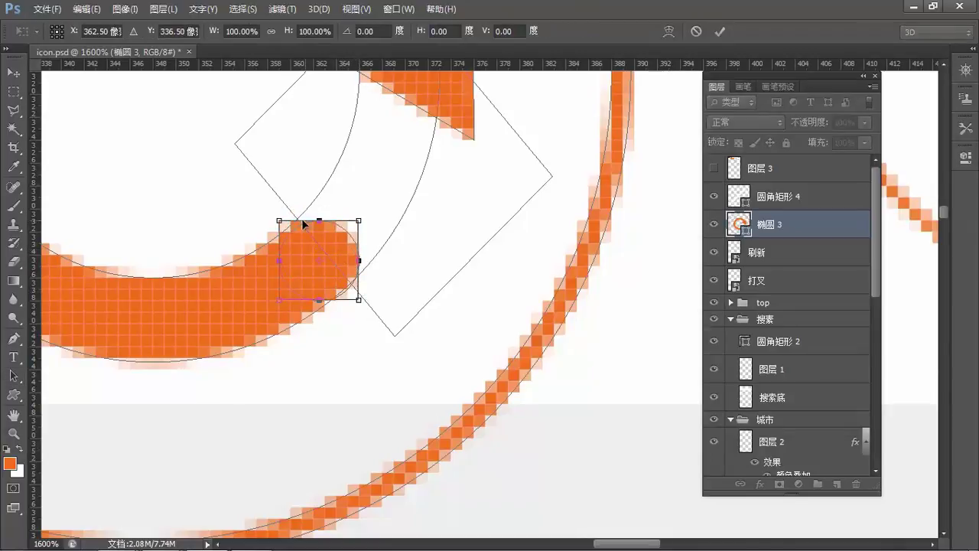
{"action": "left_click_drag", "start_coordinate": [278, 219], "coordinate": [272, 206]}
{"action": "key", "text": "Return"}
{"action": "key", "text": "a"}
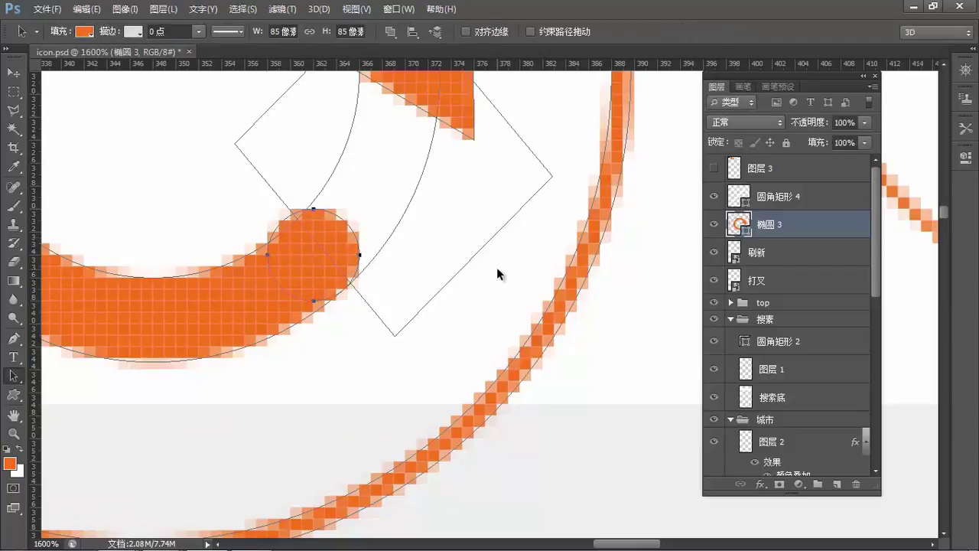
Hide the guides and path outlines, and scale the whole refresh icon proportionally to 78.82%, giving 67 × 67 px
{"action": "key", "text": "ctrl+1"}
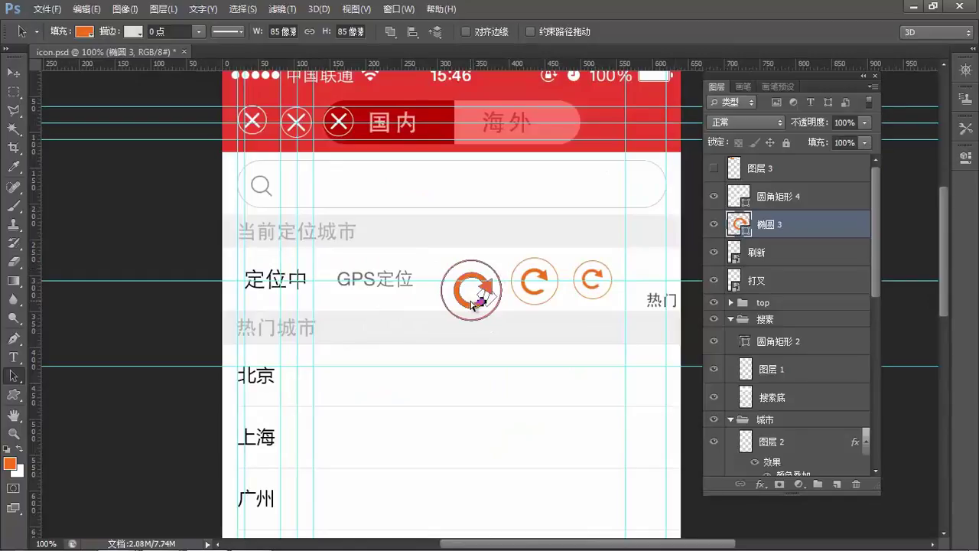
{"action": "key", "text": "ctrl+h"}
{"action": "left_click", "coordinate": [508, 293]}
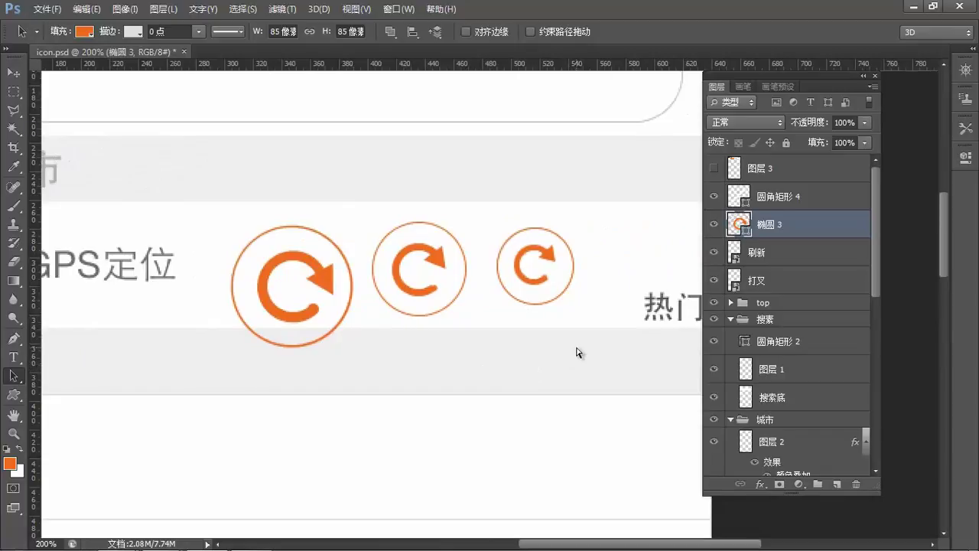
{"action": "key", "text": "ctrl+t"}
{"action": "left_click_drag", "start_coordinate": [230, 346], "coordinate": [252, 319]}
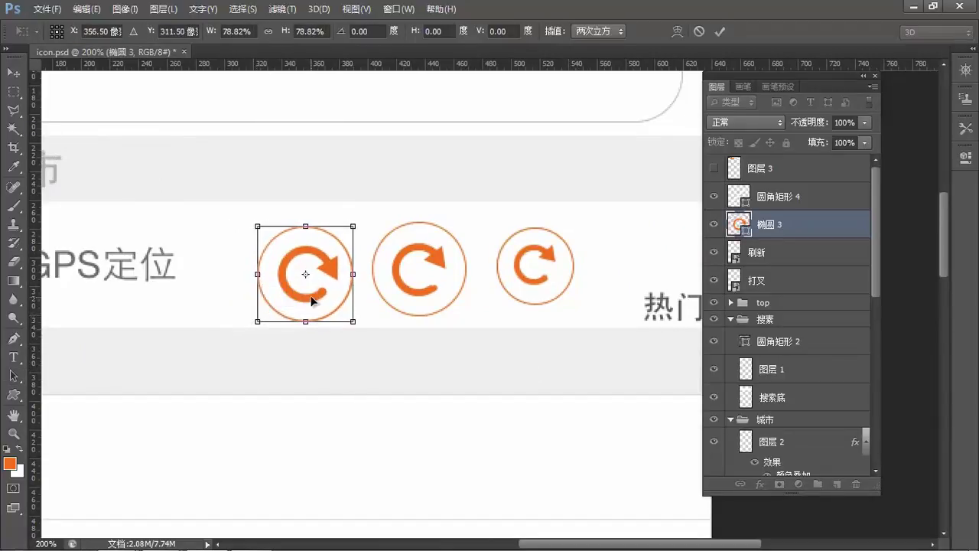
{"action": "key", "text": "Return"}
{"action": "key", "text": "a"}
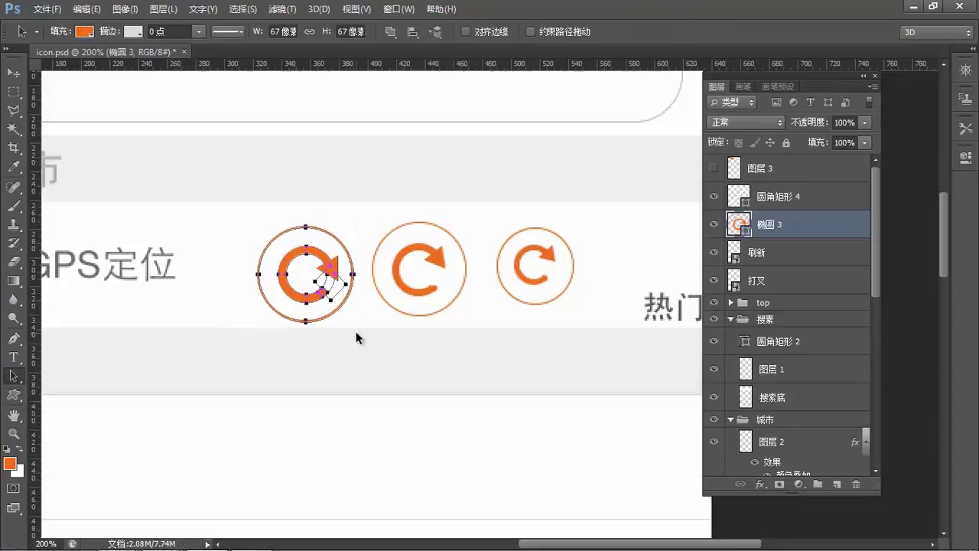
{"action": "key", "text": "v"}
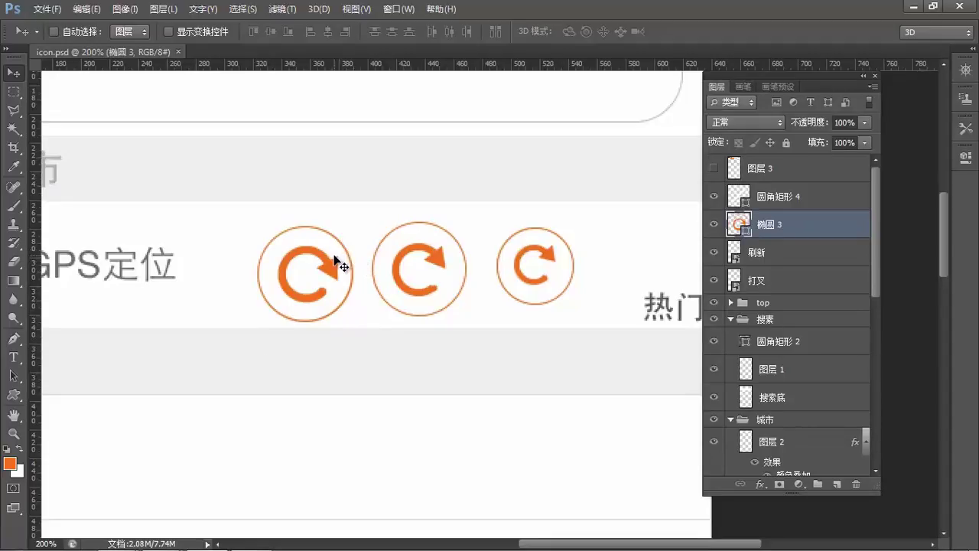
{"action": "left_click_drag", "start_coordinate": [313, 267], "coordinate": [341, 261]}
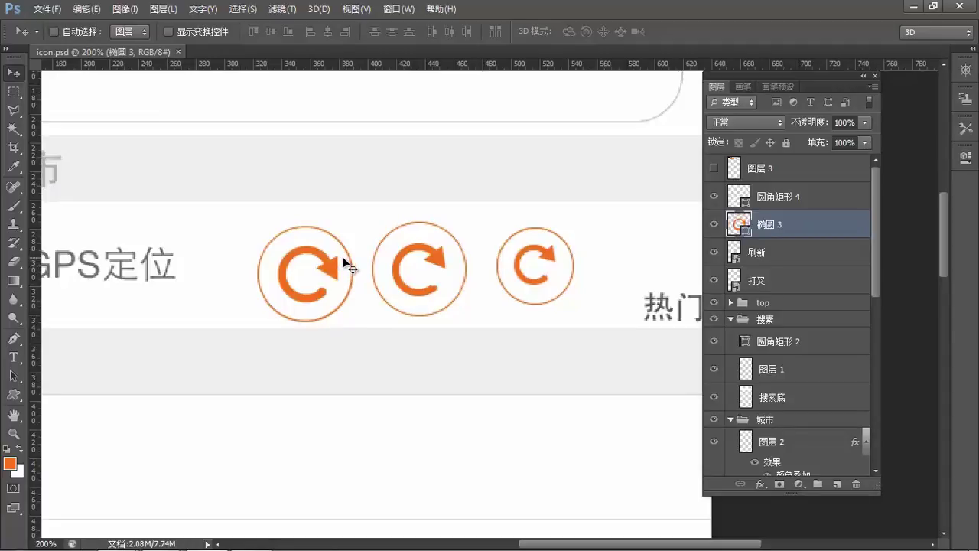